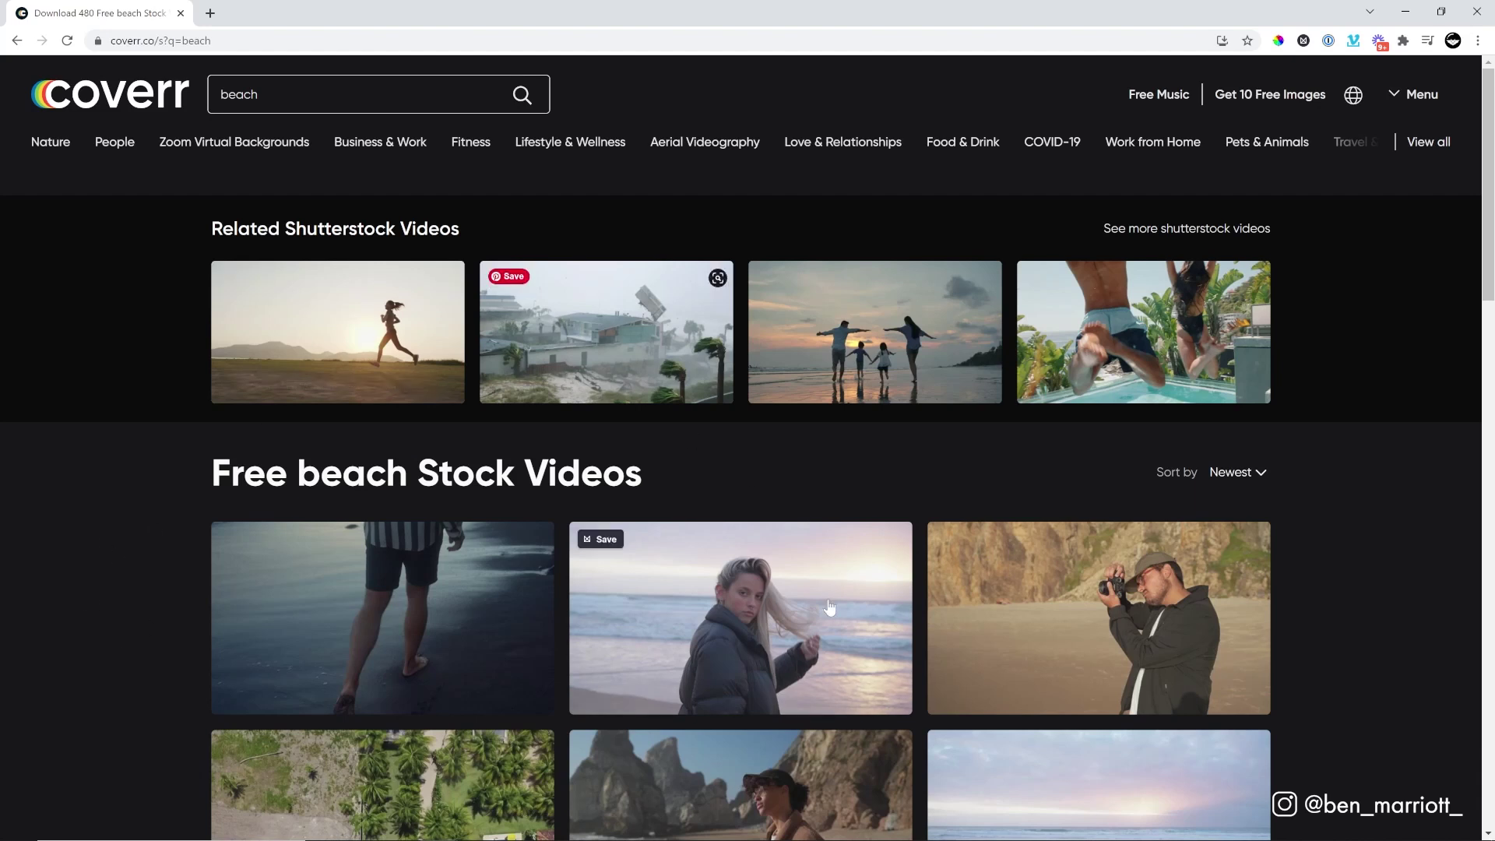
Step: Open Coverr's 'Girl posing on the beach at sunset' clip and place it into the Colour Glich comp
{"action": "left_click", "coordinate": [830, 607]}
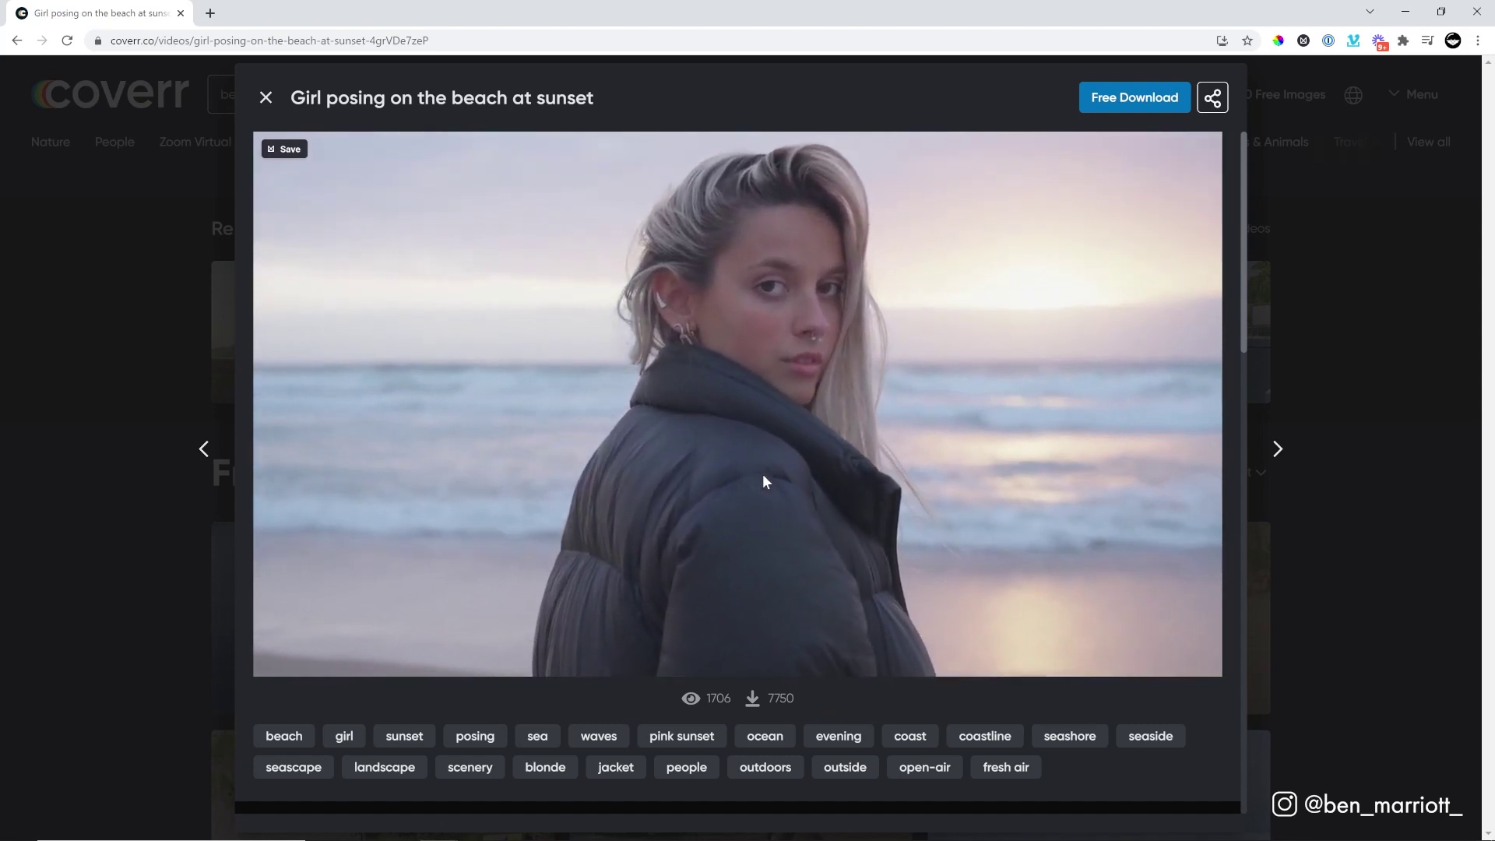
{"action": "left_click_drag", "start_coordinate": [102, 235], "coordinate": [943, 320]}
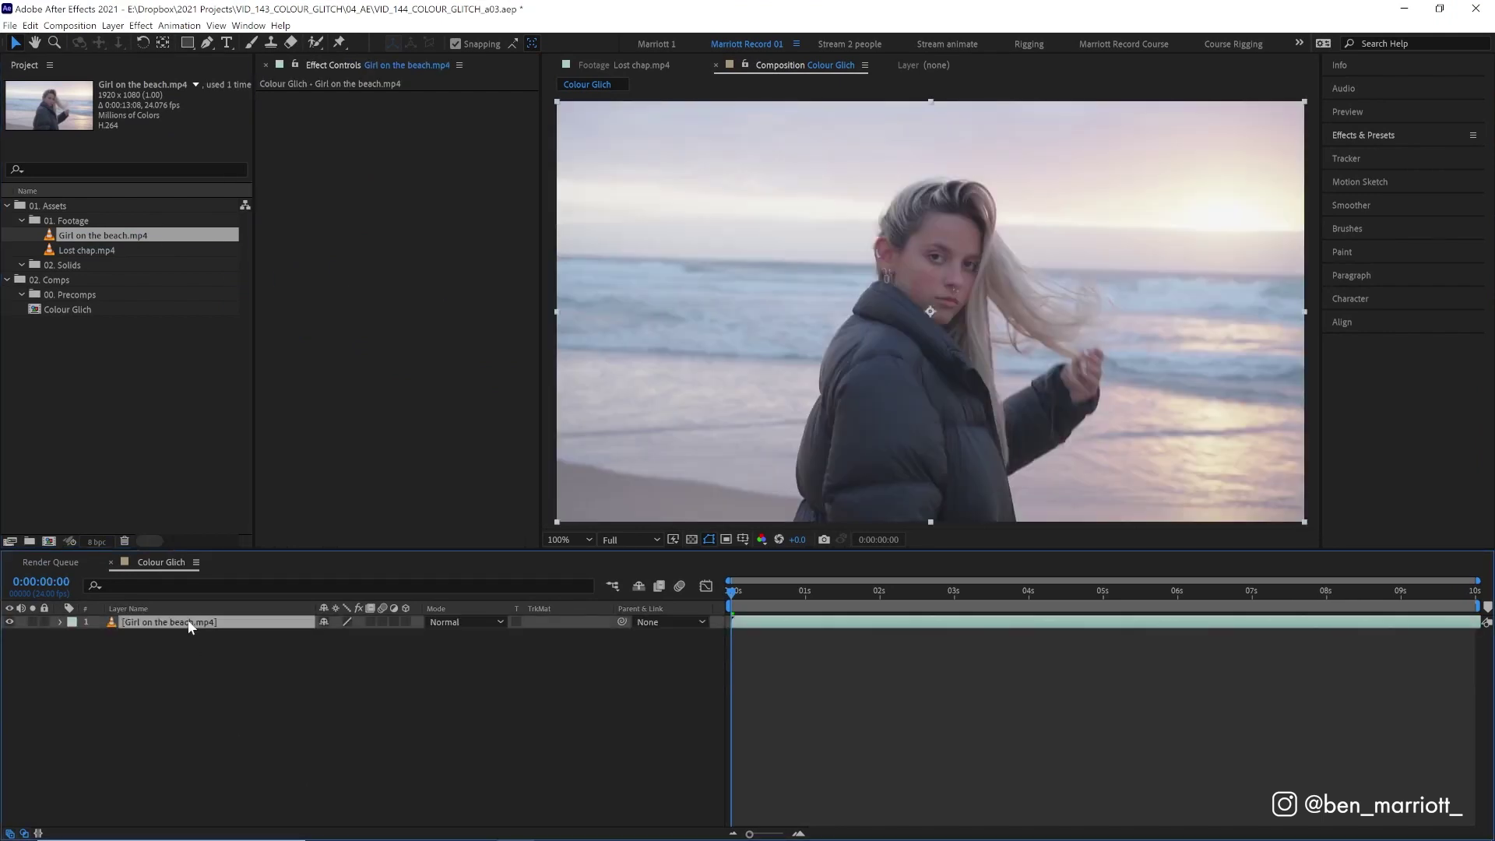
Step: Precompose the beach footage layer as 'Footage' and file it under 00. Precomps
{"action": "key", "text": "ctrl+Tab"}
{"action": "key", "text": "ctrl+shift+c"}
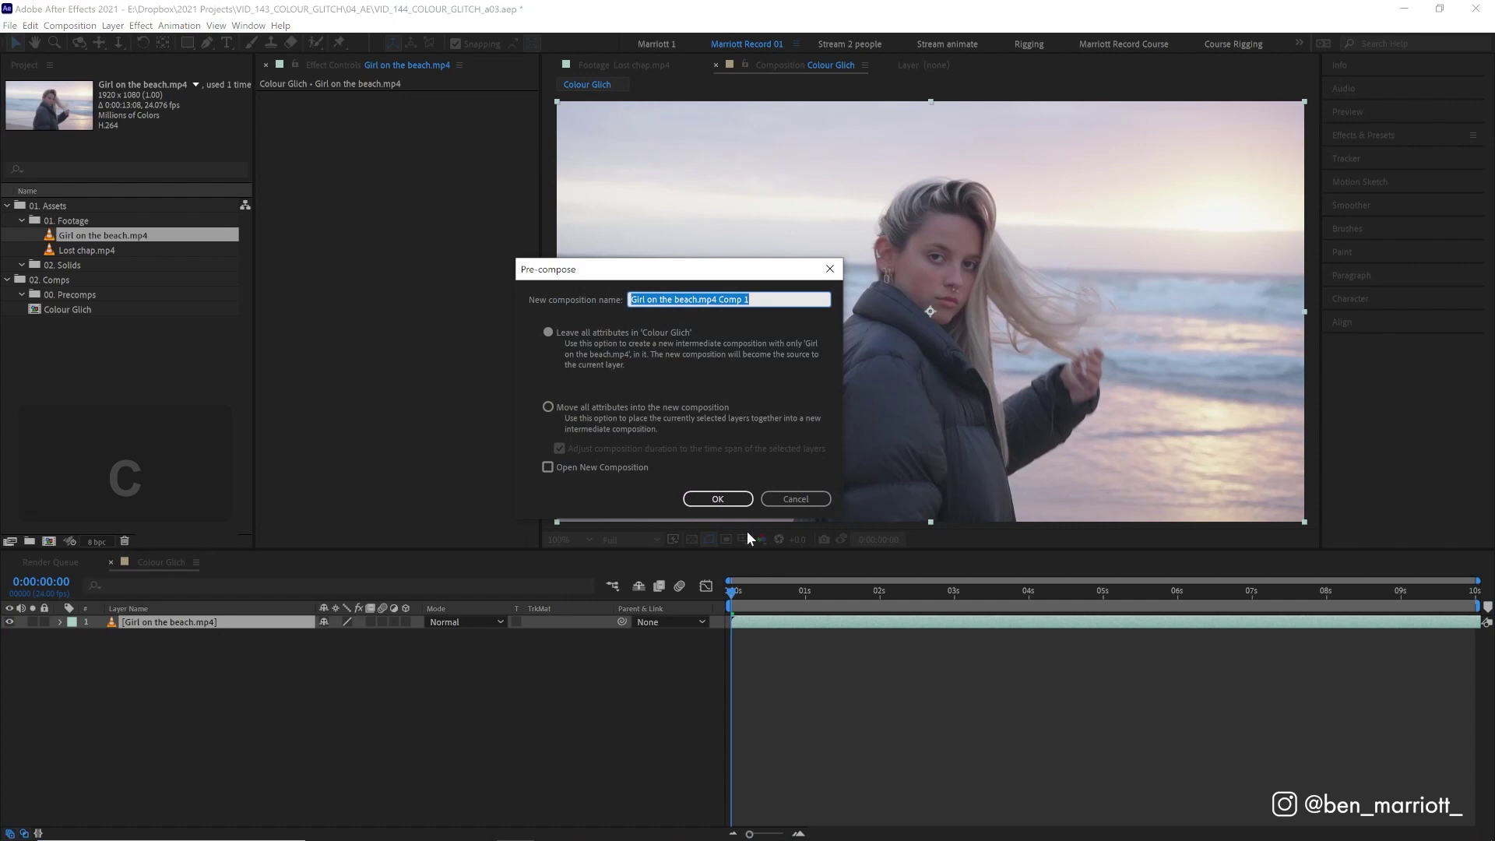
{"action": "type", "text": "Footage"}
{"action": "key", "text": "Return"}
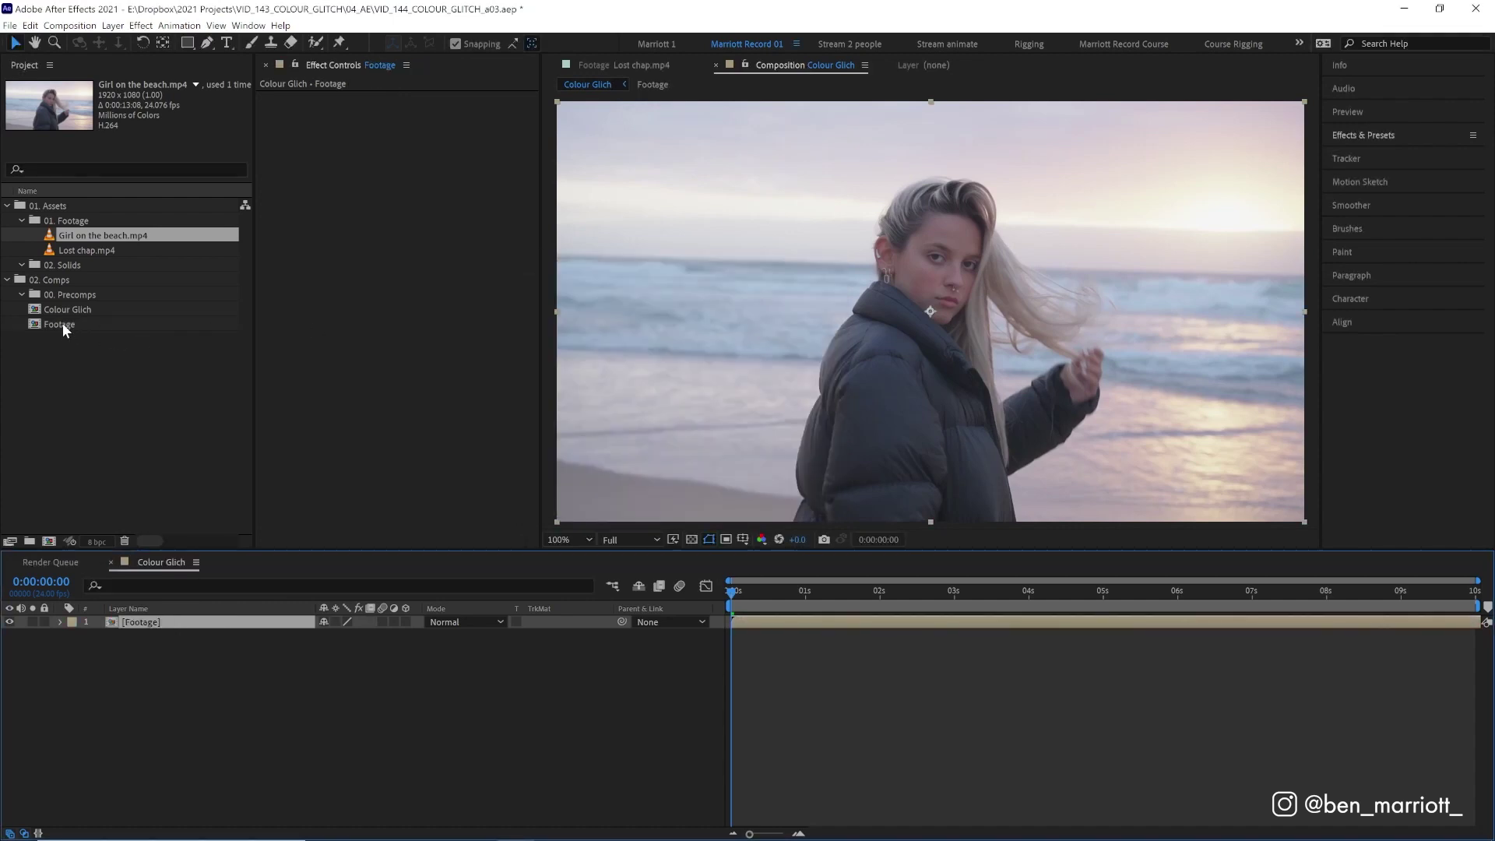
{"action": "left_click_drag", "start_coordinate": [63, 323], "coordinate": [69, 296]}
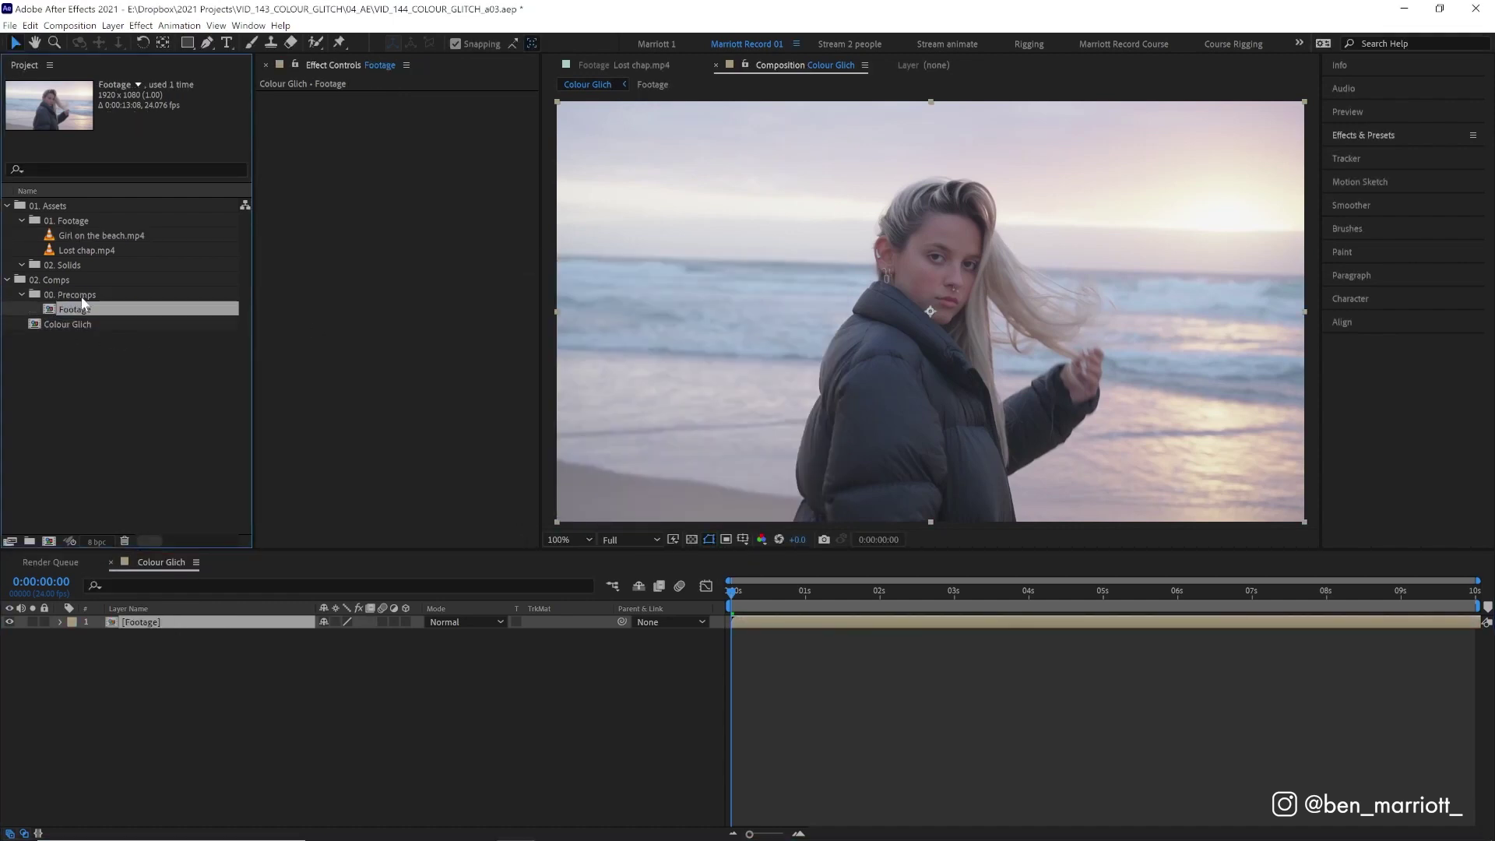
Step: Duplicate the Footage layer and hide the lower copy
{"action": "left_click", "coordinate": [204, 640]}
{"action": "left_click", "coordinate": [188, 625]}
{"action": "key", "text": "ctrl+d"}
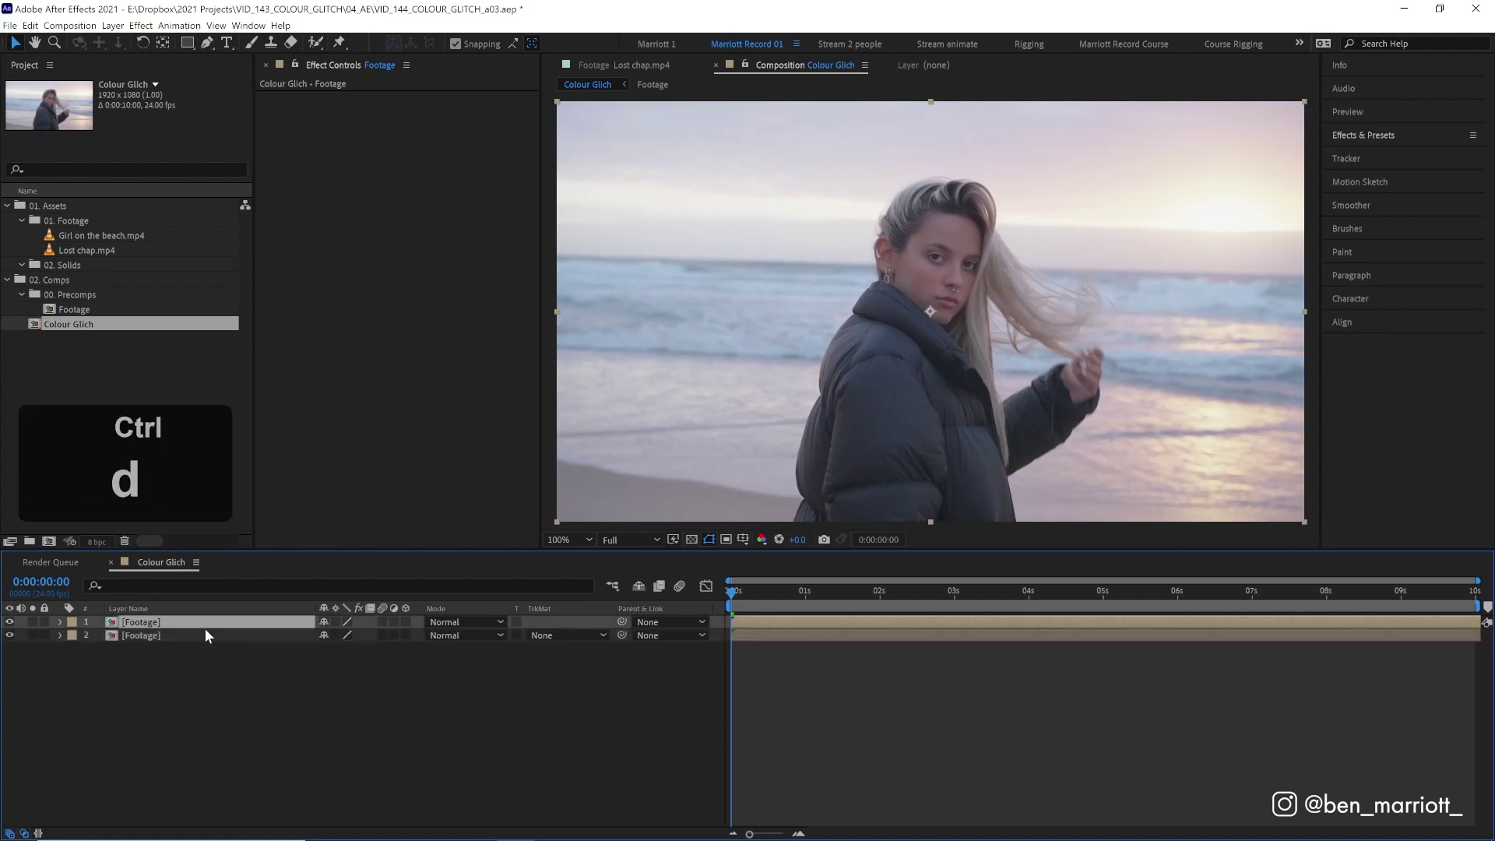
{"action": "left_click", "coordinate": [9, 636]}
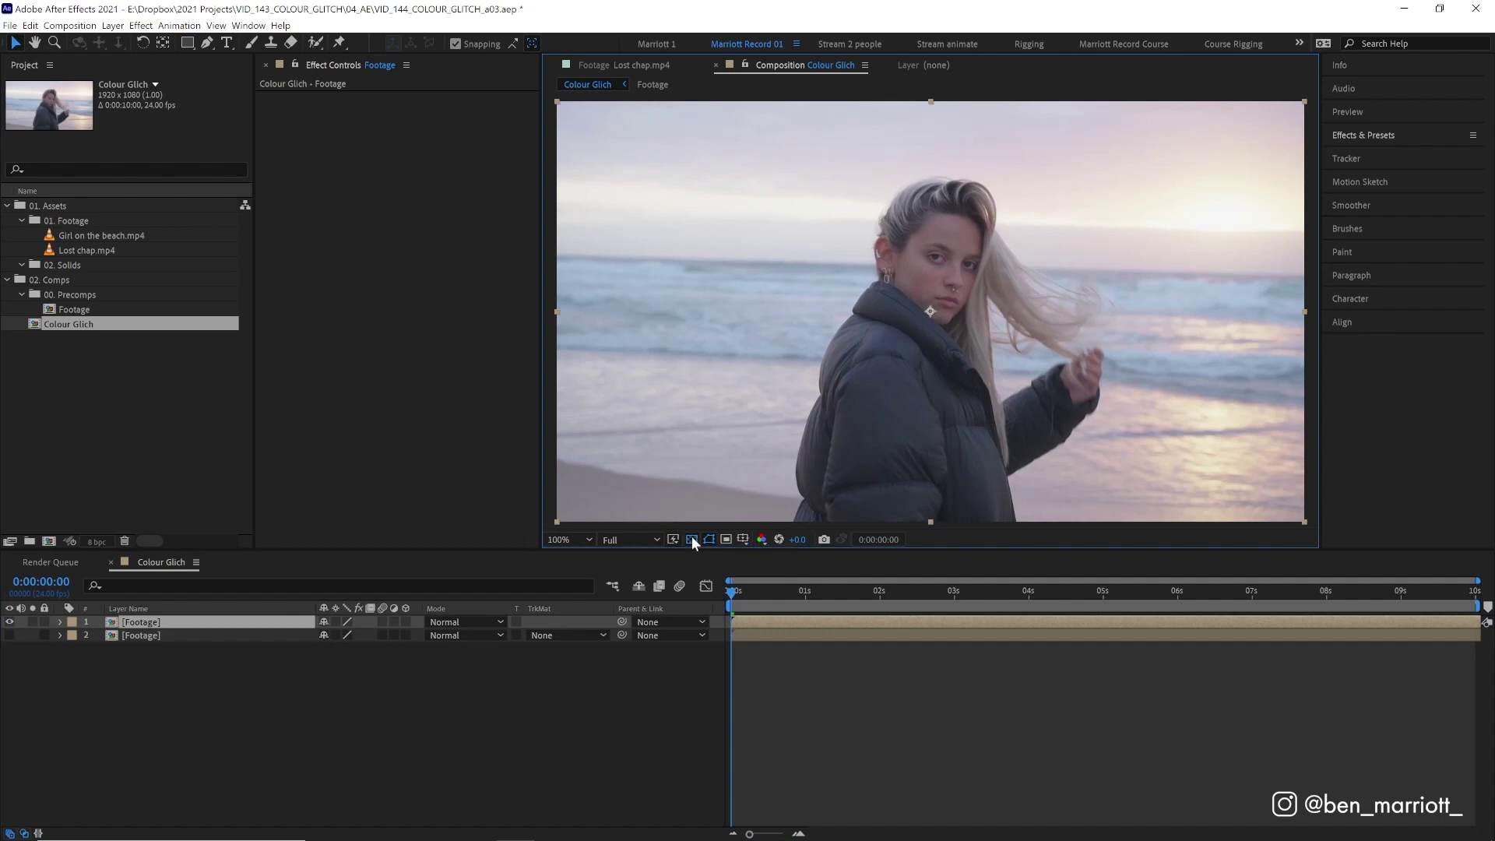
Step: Apply Extract to the top Footage layer with Black Point 73 and White Point 146
{"action": "left_click", "coordinate": [1361, 137]}
{"action": "type", "text": "extra"}
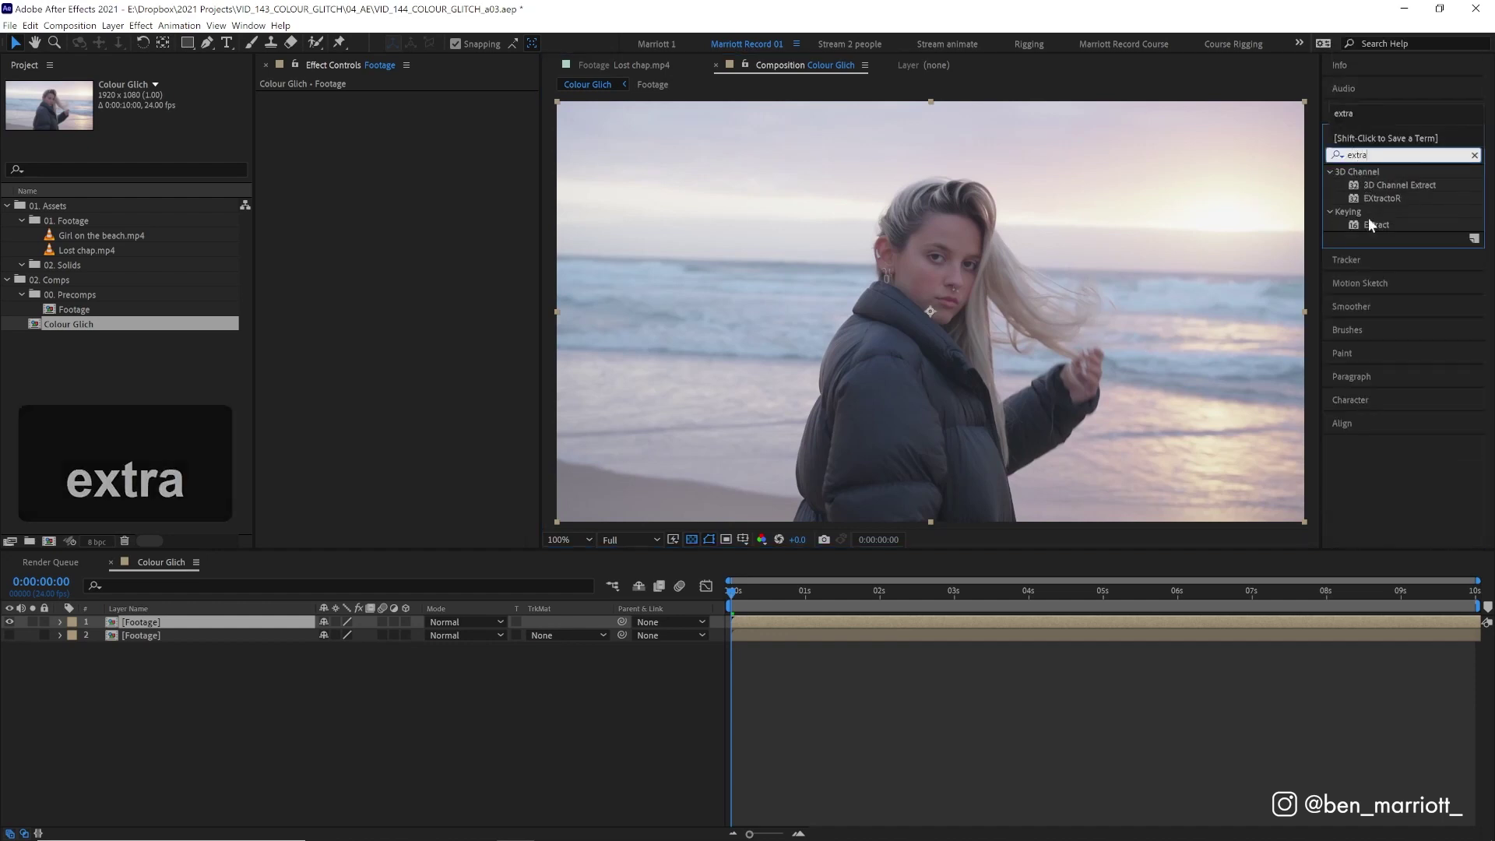
{"action": "left_click_drag", "start_coordinate": [1371, 225], "coordinate": [456, 215]}
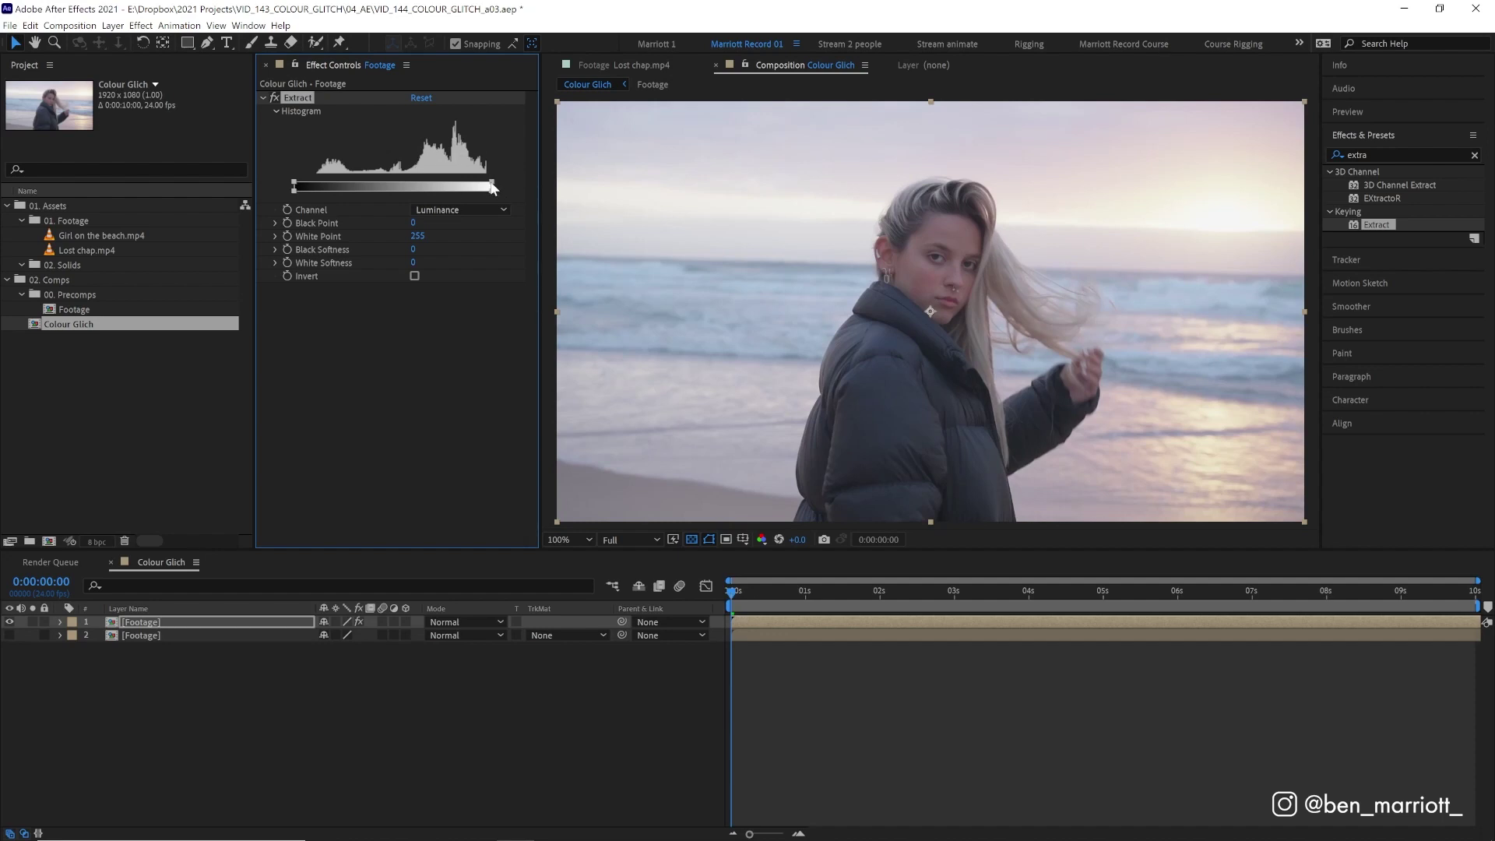
{"action": "left_click_drag", "start_coordinate": [491, 185], "coordinate": [423, 191]}
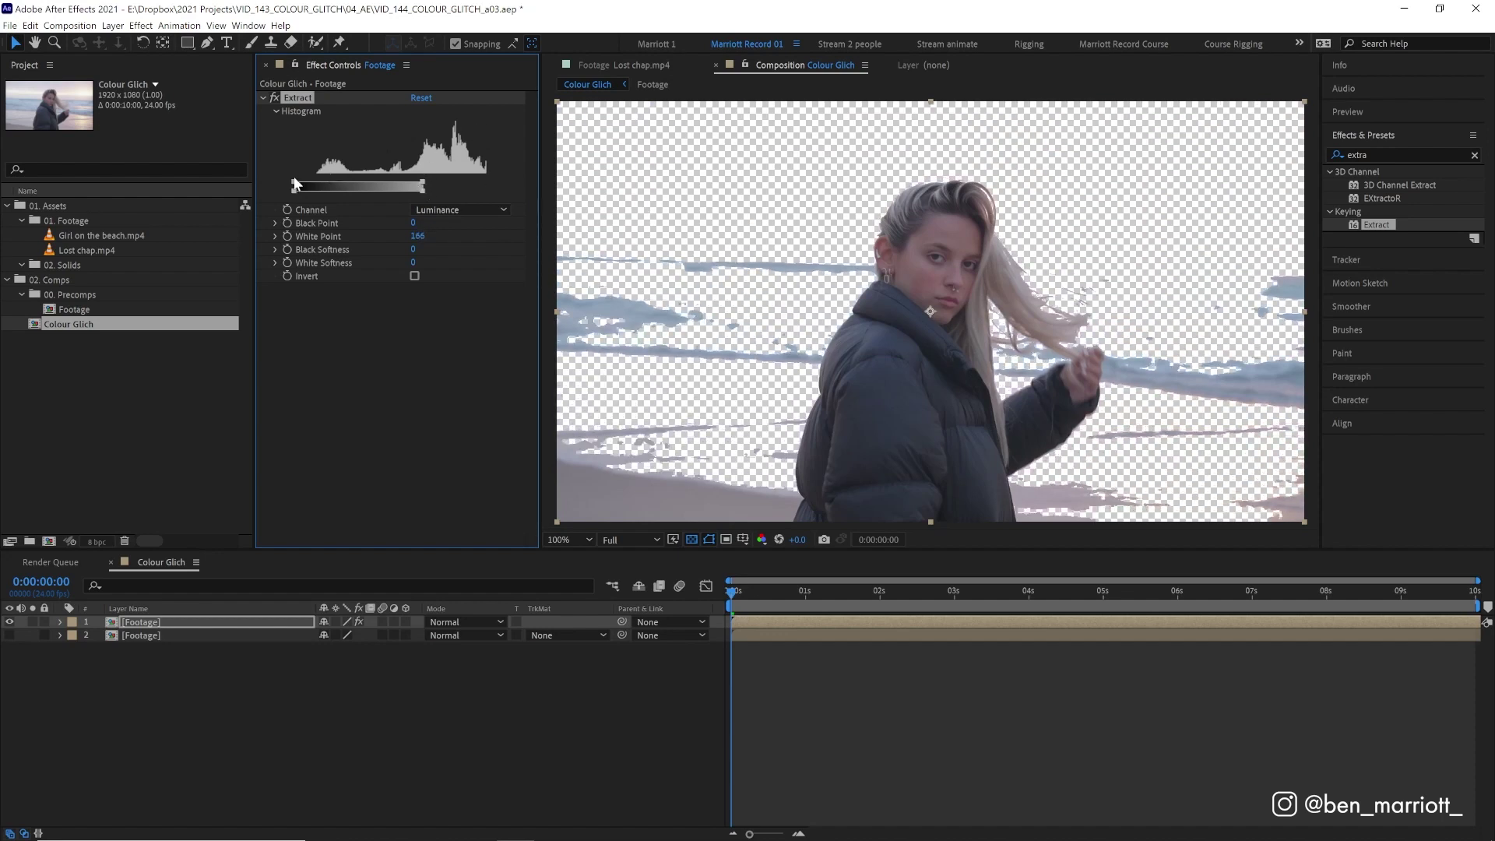
{"action": "left_click_drag", "start_coordinate": [312, 188], "coordinate": [365, 185]}
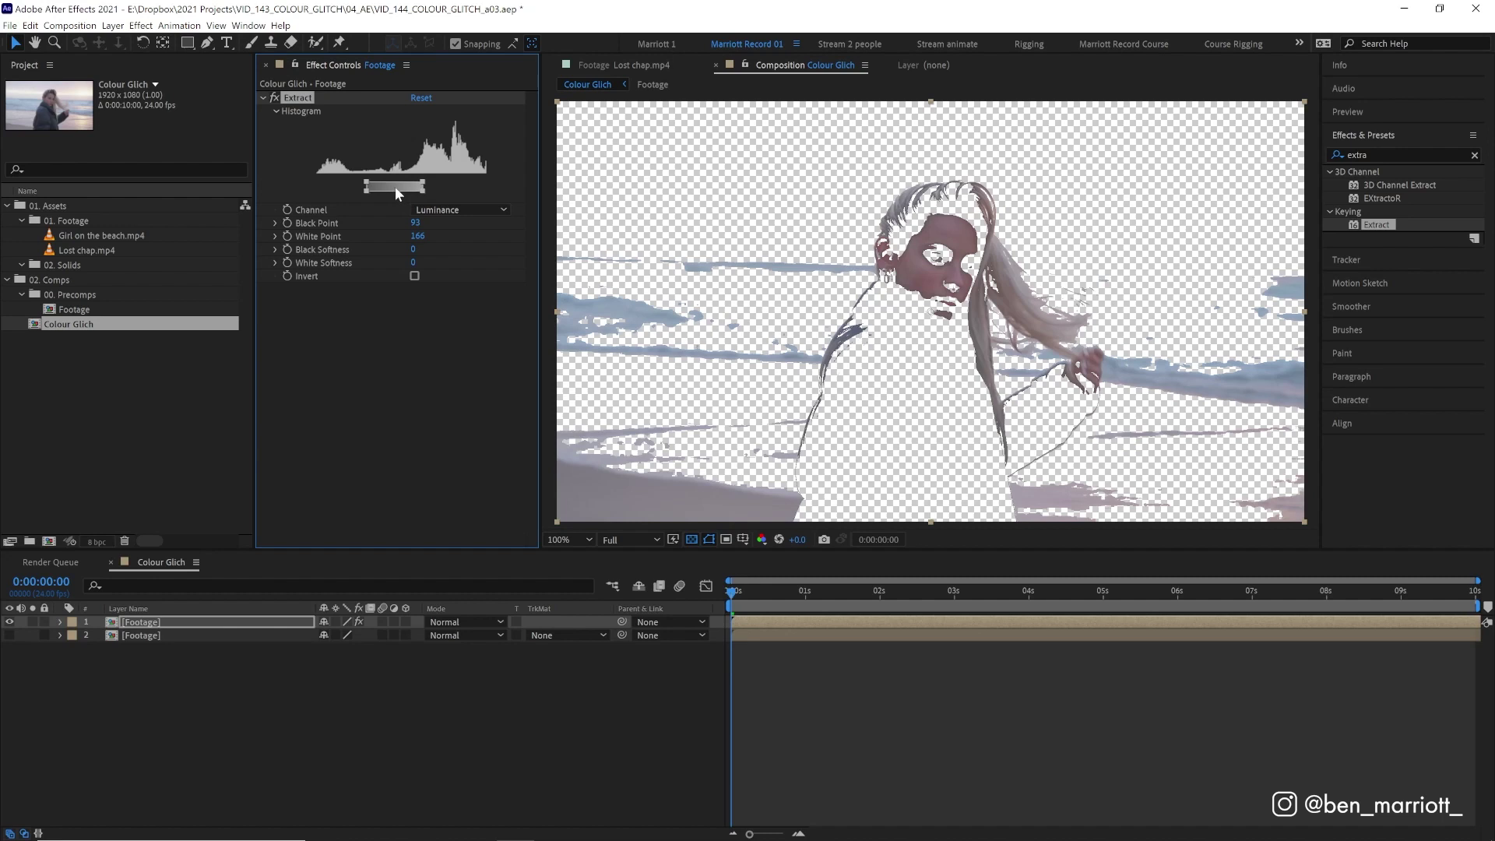
{"action": "mouse_move", "coordinate": [395, 185]}
{"action": "left_mouse_down"}
{"action": "mouse_move", "coordinate": [329, 189]}
{"action": "mouse_move", "coordinate": [474, 190]}
{"action": "mouse_move", "coordinate": [340, 185]}
{"action": "mouse_move", "coordinate": [399, 187]}
{"action": "mouse_move", "coordinate": [384, 187]}
{"action": "left_mouse_up"}
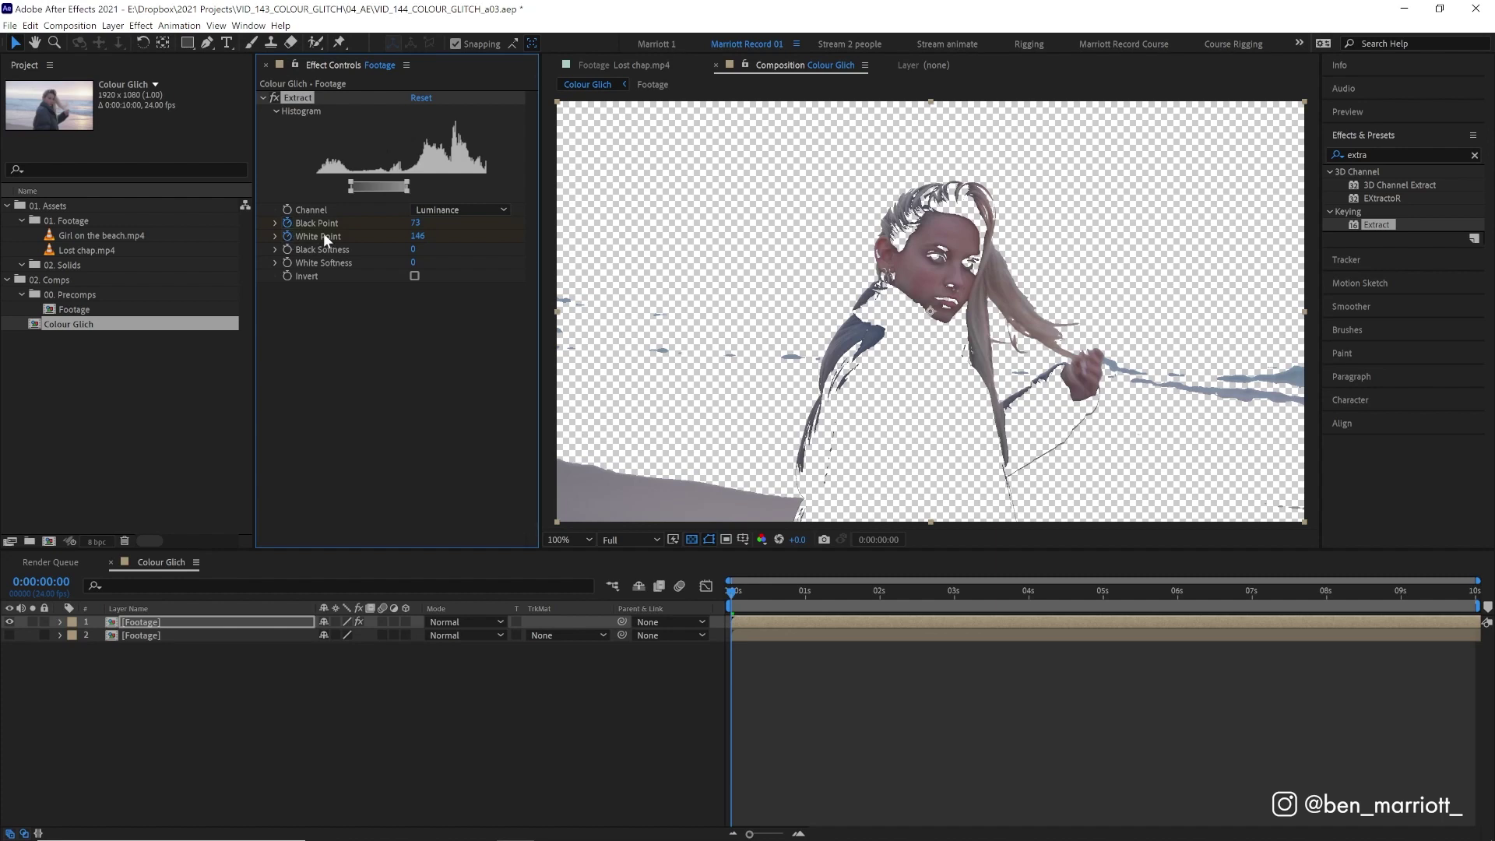
Step: Keyframe Extract's Black and White Points from 0 at the start to 255 at four seconds
{"action": "key", "text": "u"}
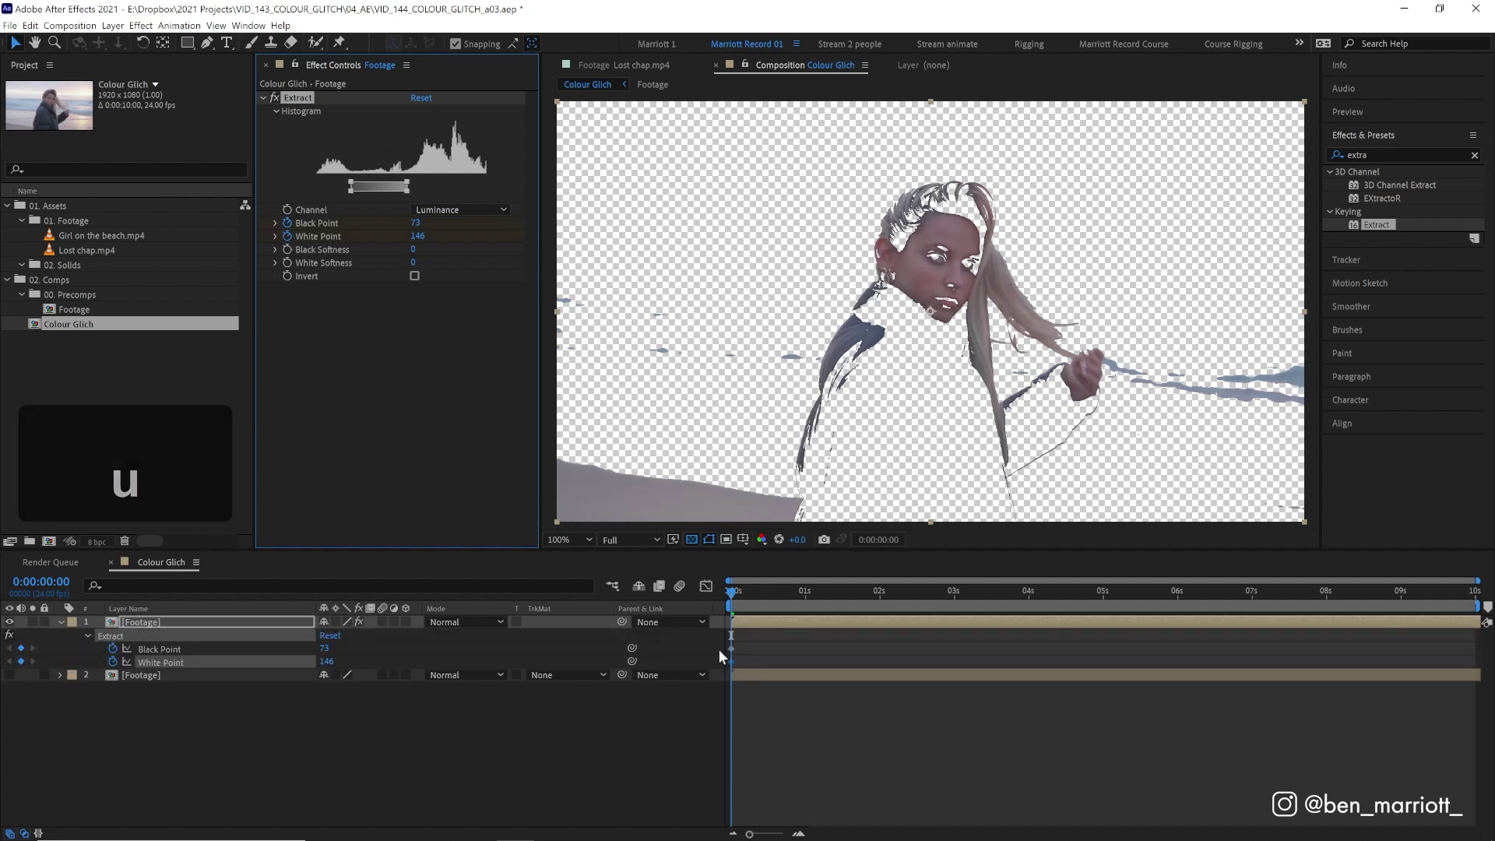
{"action": "type", "text": "0"}
{"action": "left_click", "coordinate": [419, 235]}
{"action": "type", "text": "0"}
{"action": "key", "text": "Return"}
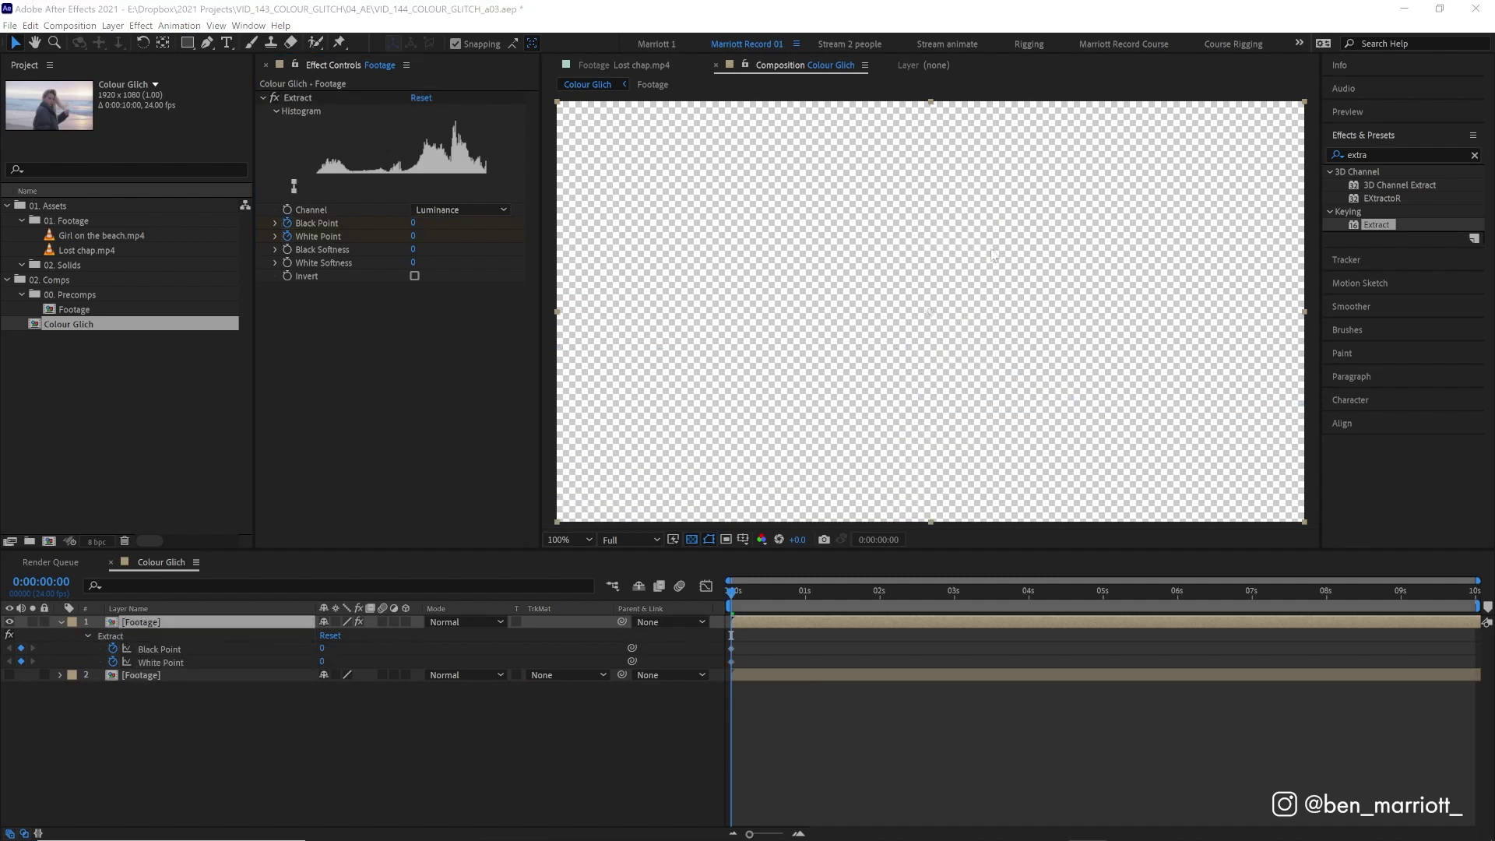
{"action": "left_click_drag", "start_coordinate": [743, 600], "coordinate": [994, 599]}
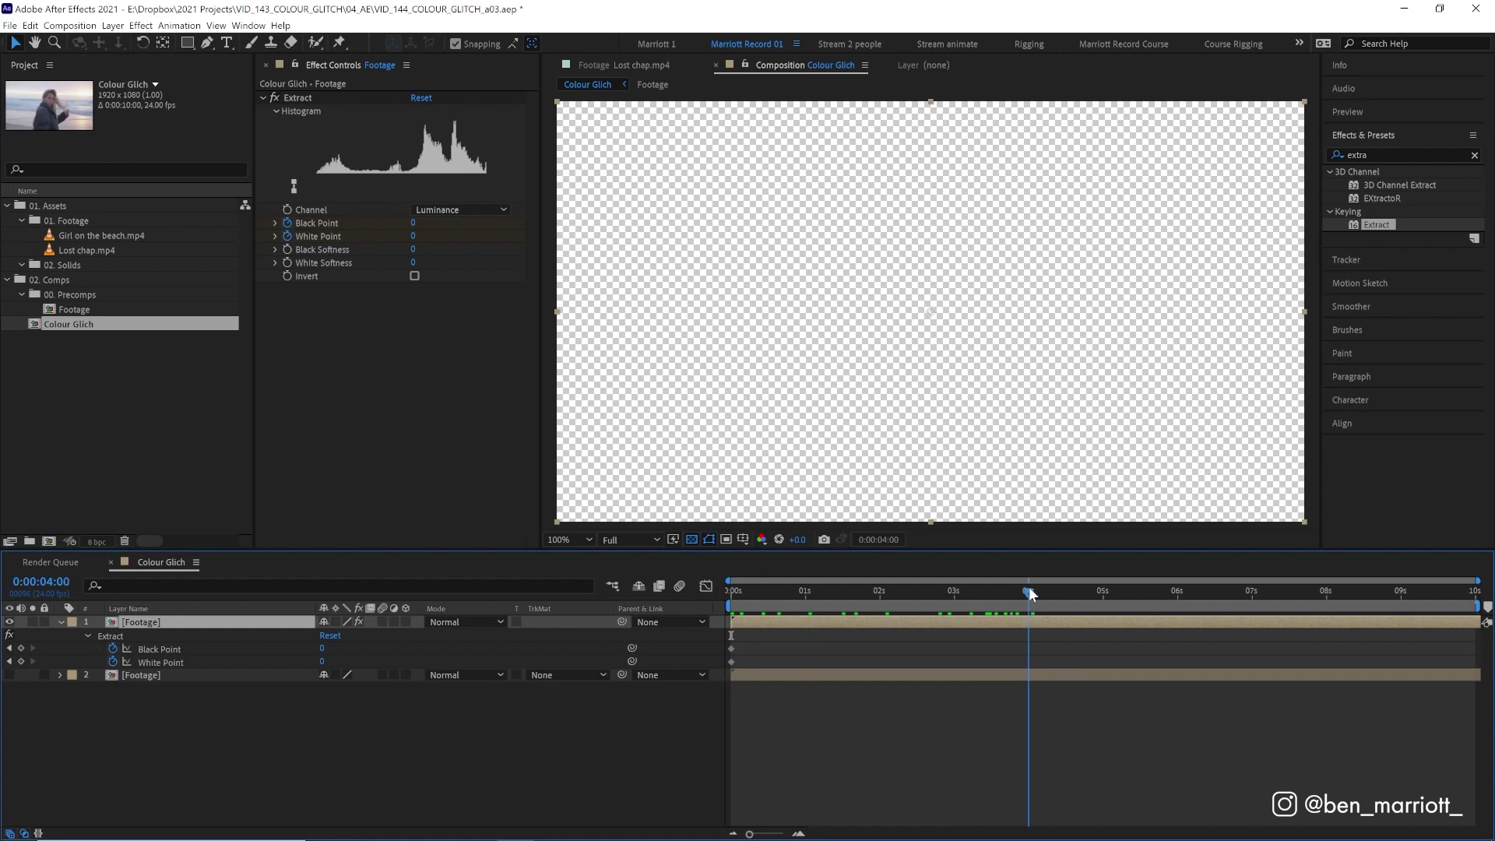
{"action": "left_click_drag", "start_coordinate": [412, 222], "coordinate": [1017, 621]}
Step: Shift the Black Point keyframes later and preview the extraction sweep
{"action": "left_click", "coordinate": [222, 639]}
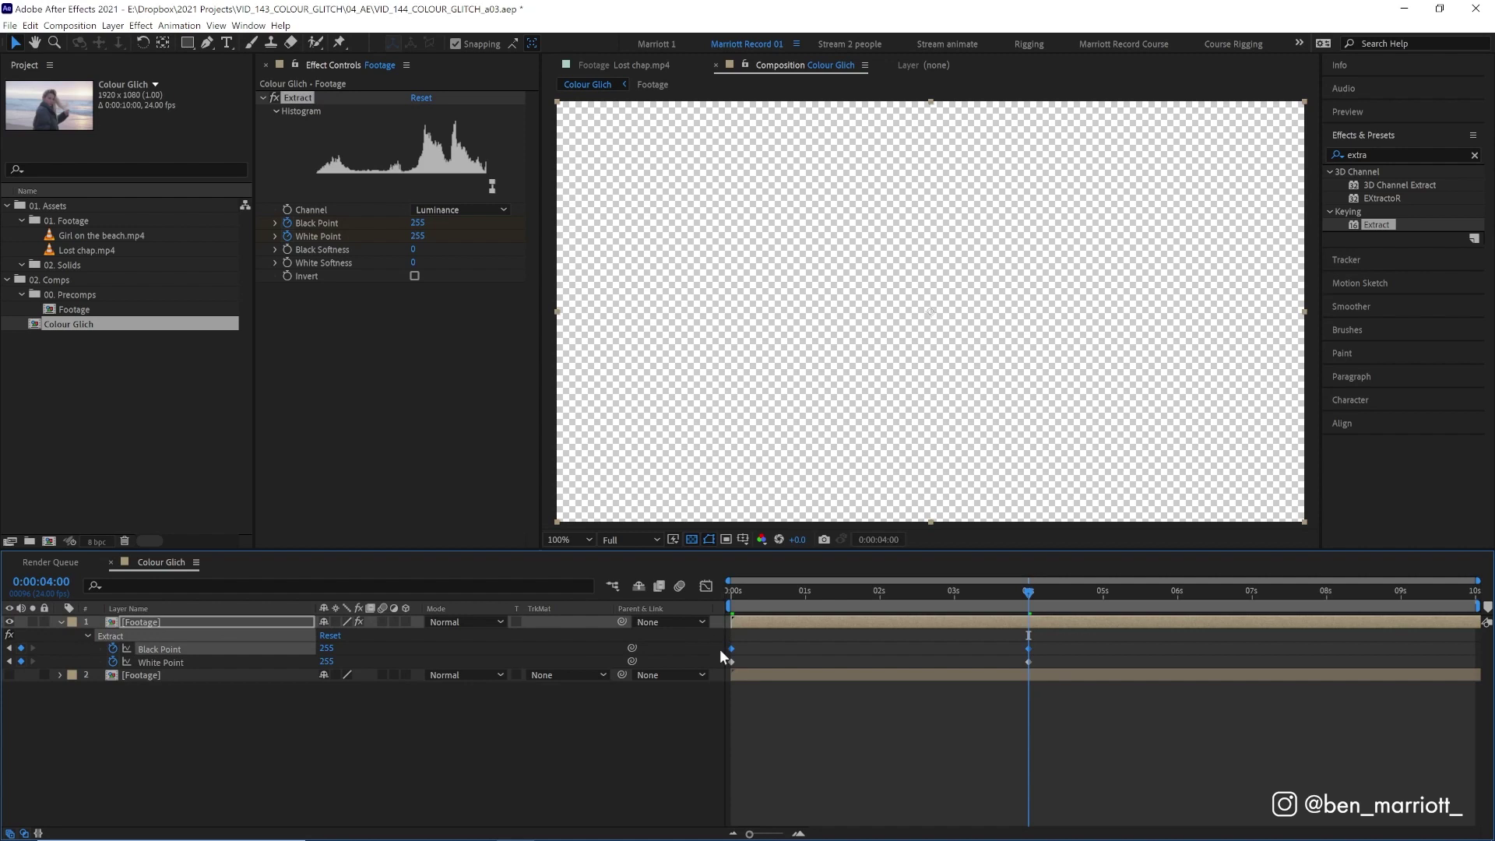
{"action": "left_click_drag", "start_coordinate": [736, 647], "coordinate": [750, 649]}
{"action": "key", "text": "space"}
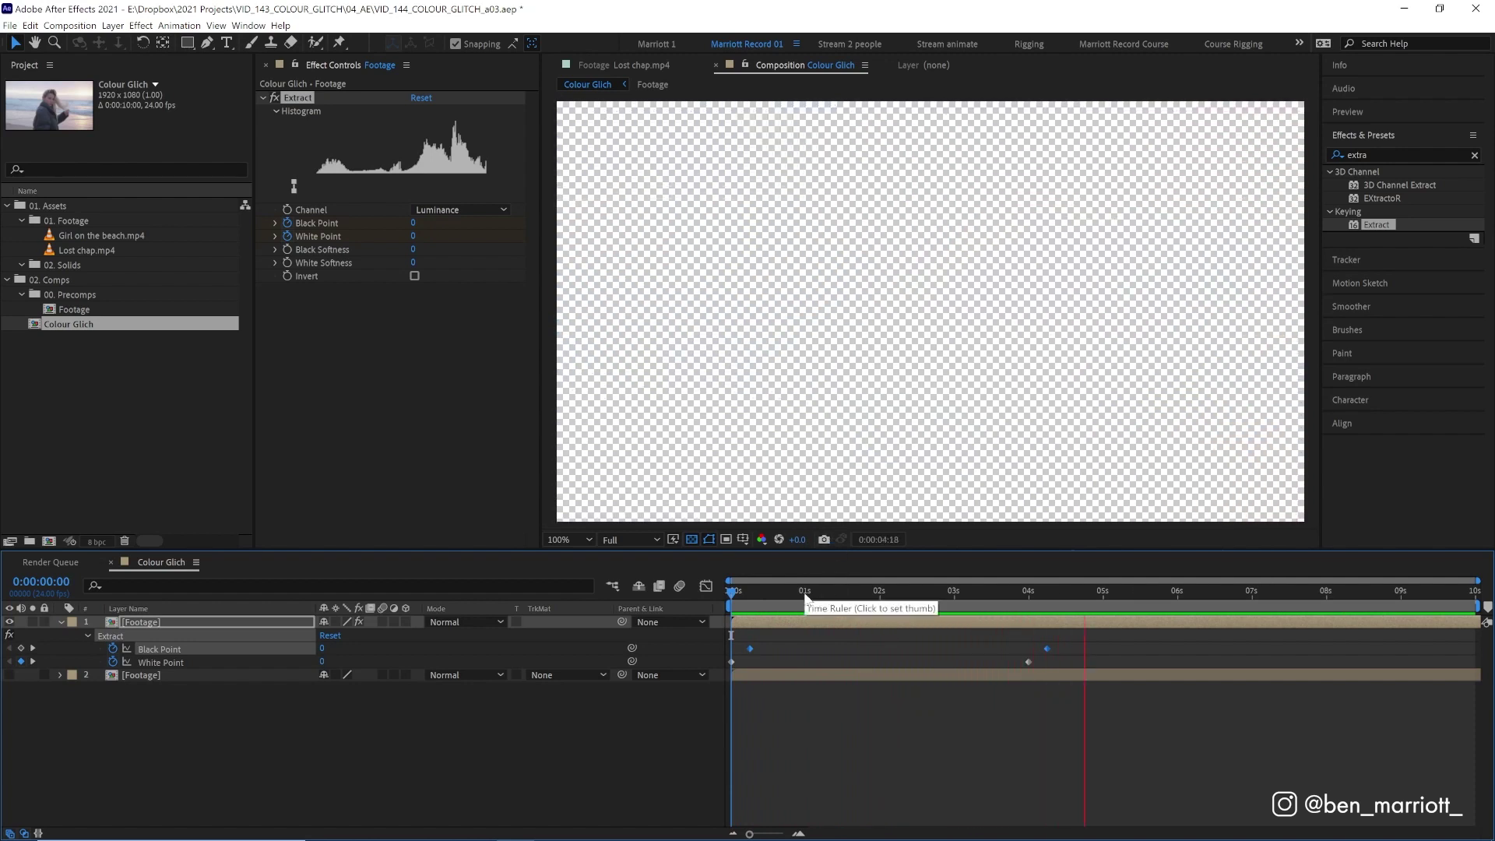
{"action": "left_click_drag", "start_coordinate": [806, 597], "coordinate": [851, 599]}
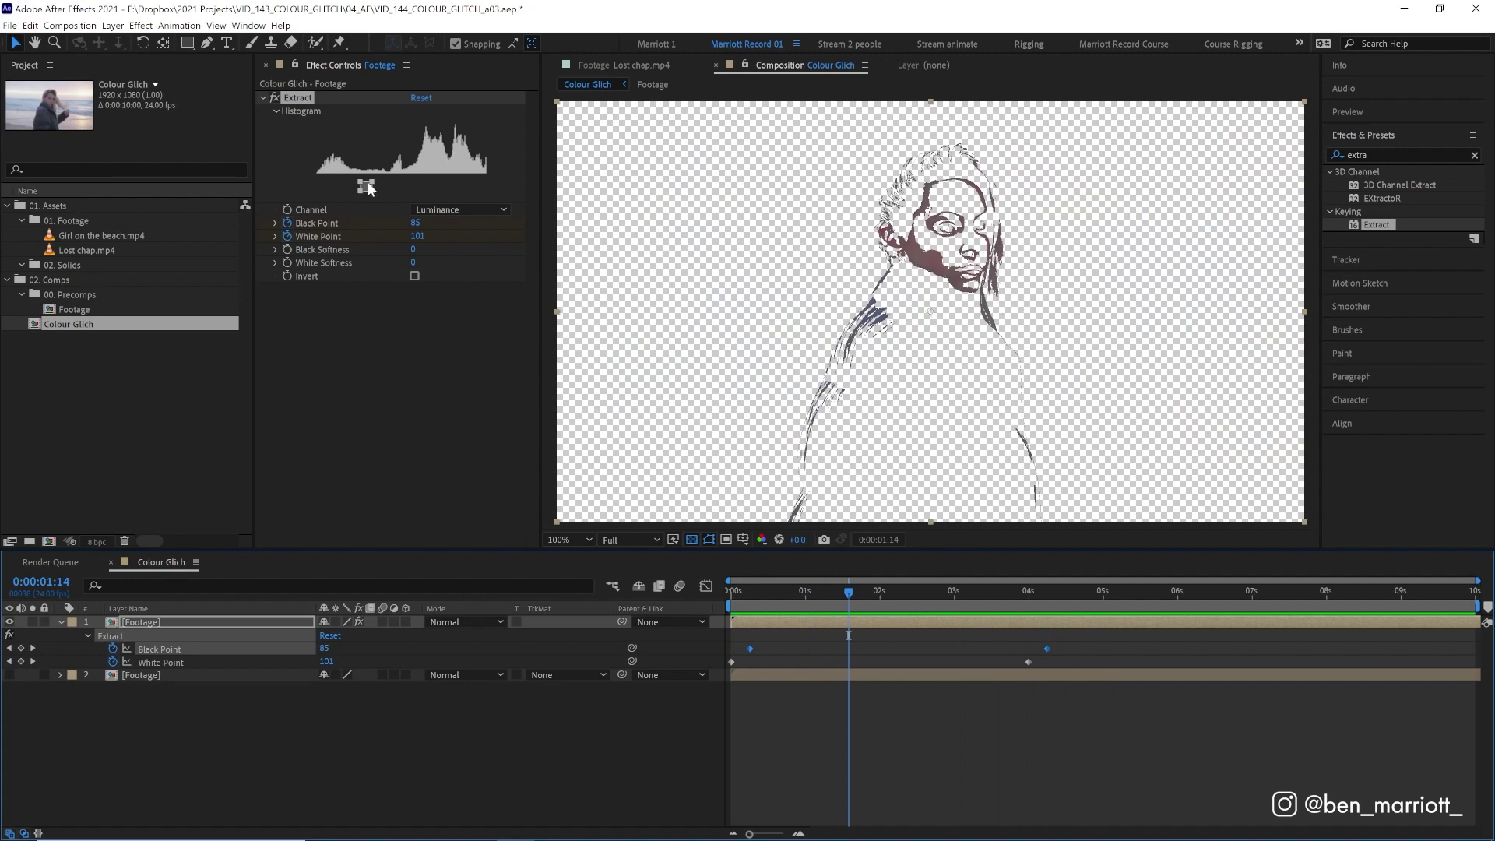
{"action": "key", "text": "space"}
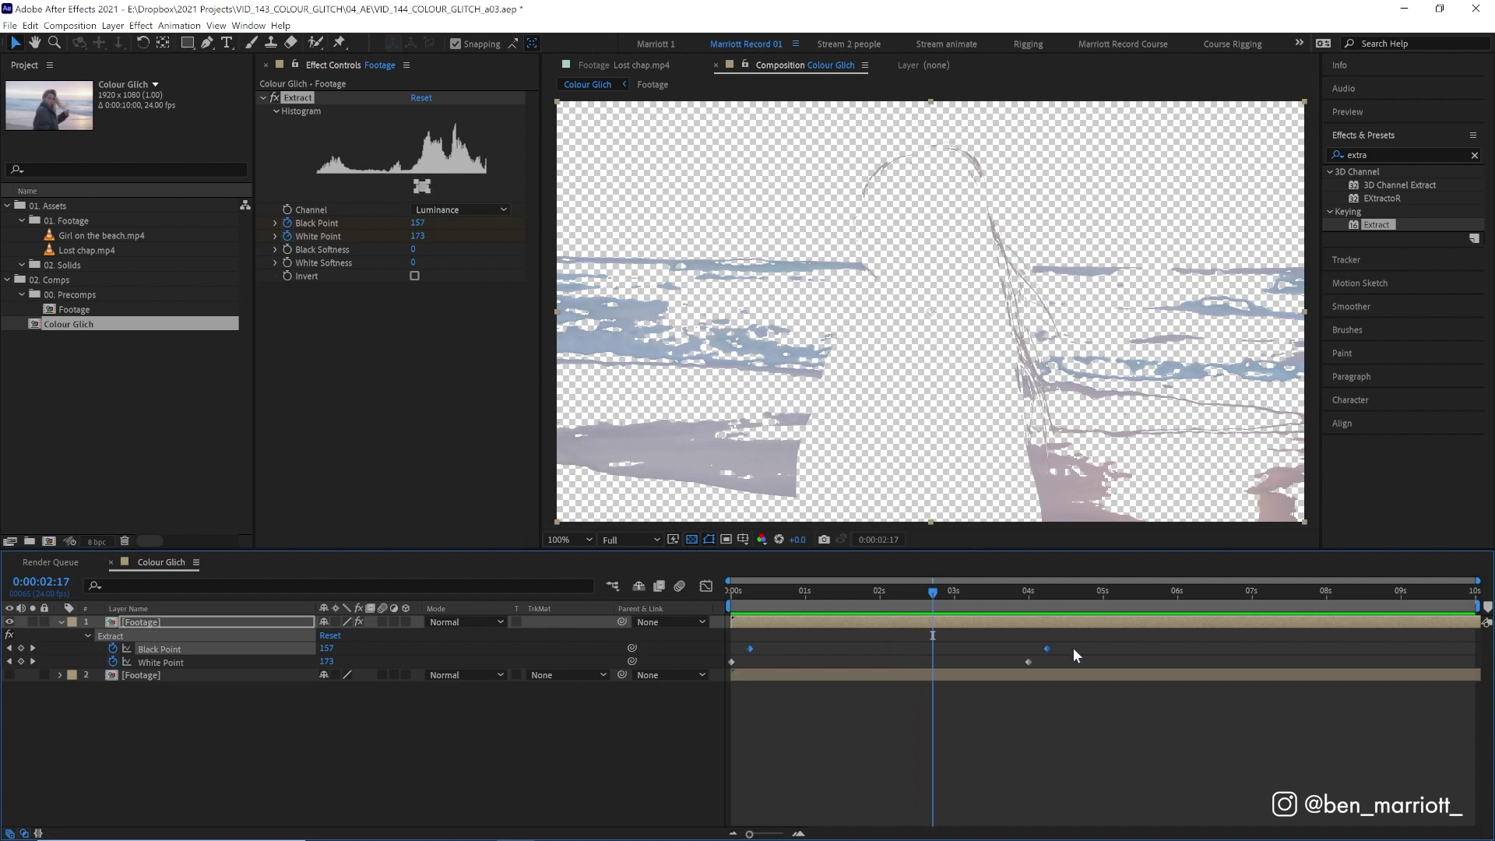
Step: Easy-ease all four Extract keyframes and delay the Black Point pair slightly further
{"action": "left_click_drag", "start_coordinate": [1073, 646], "coordinate": [717, 711]}
{"action": "key", "text": "F9"}
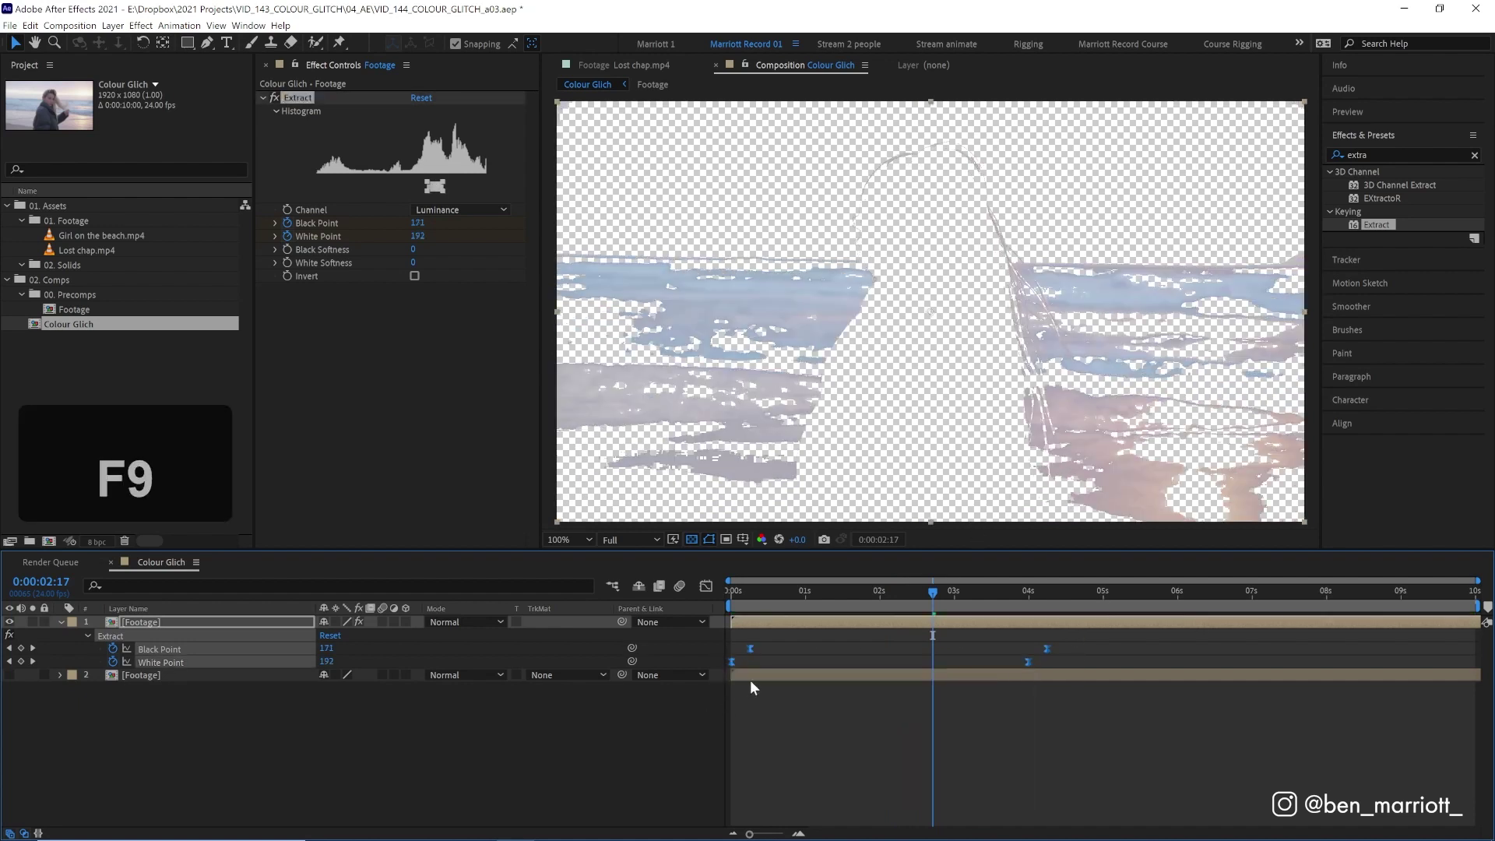
{"action": "key", "text": "space"}
{"action": "key", "text": "space"}
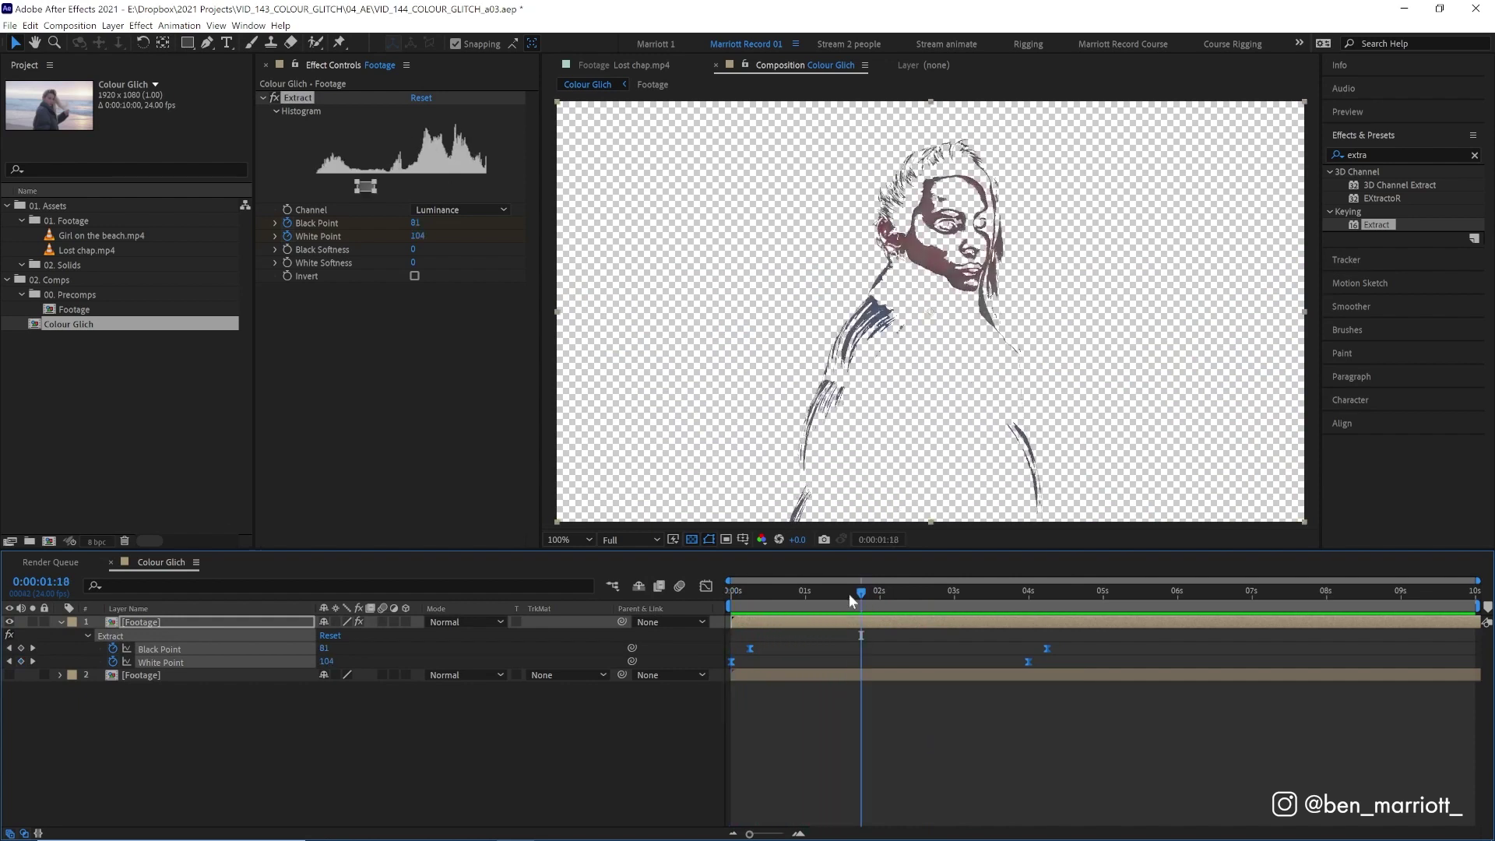
{"action": "left_click_drag", "start_coordinate": [860, 596], "coordinate": [851, 596]}
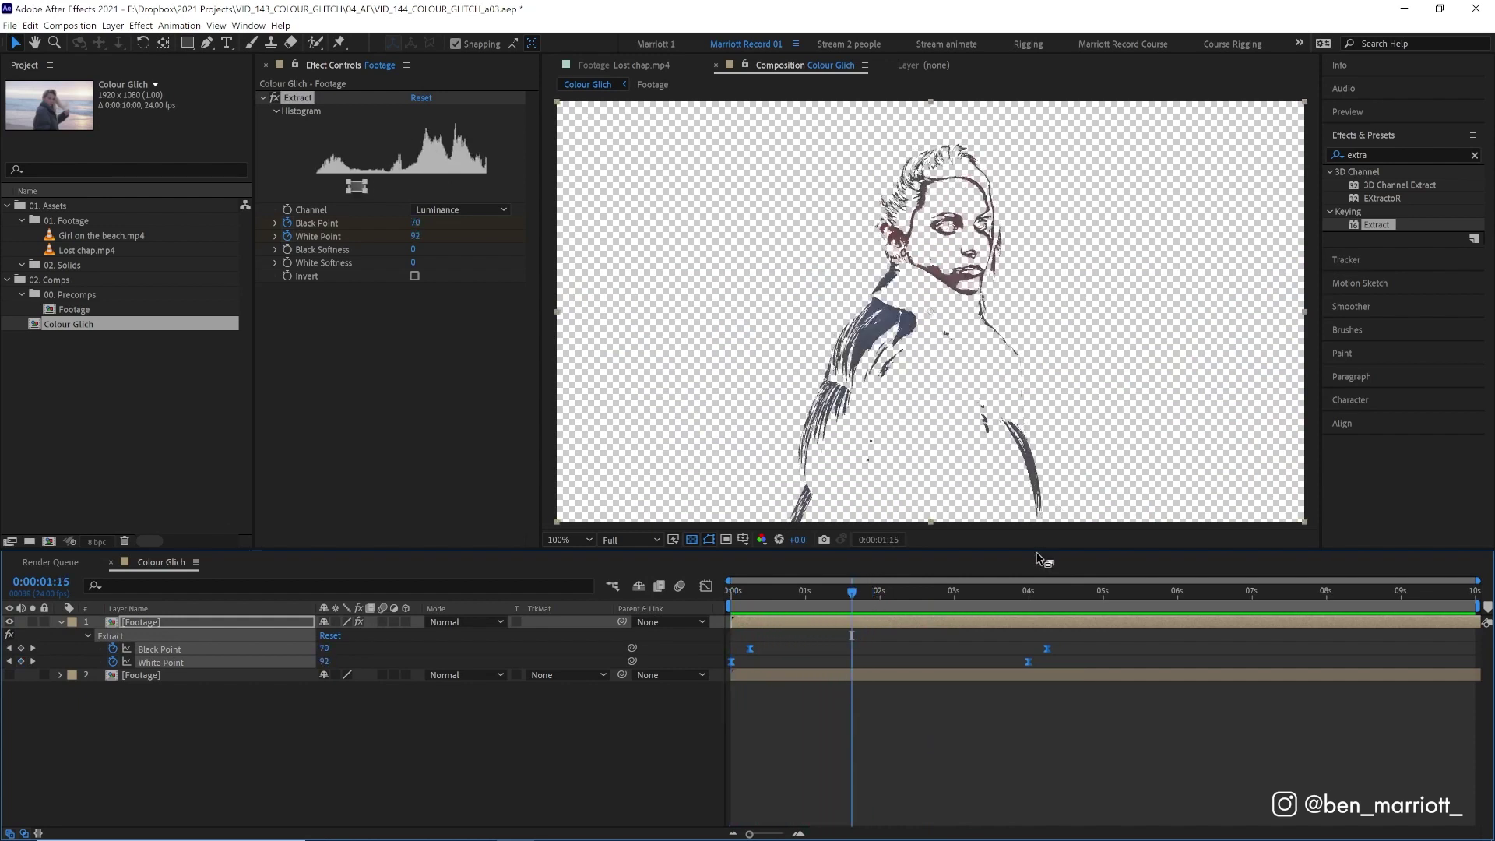
{"action": "left_click_drag", "start_coordinate": [1077, 649], "coordinate": [749, 648]}
{"action": "left_click_drag", "start_coordinate": [749, 648], "coordinate": [781, 651]}
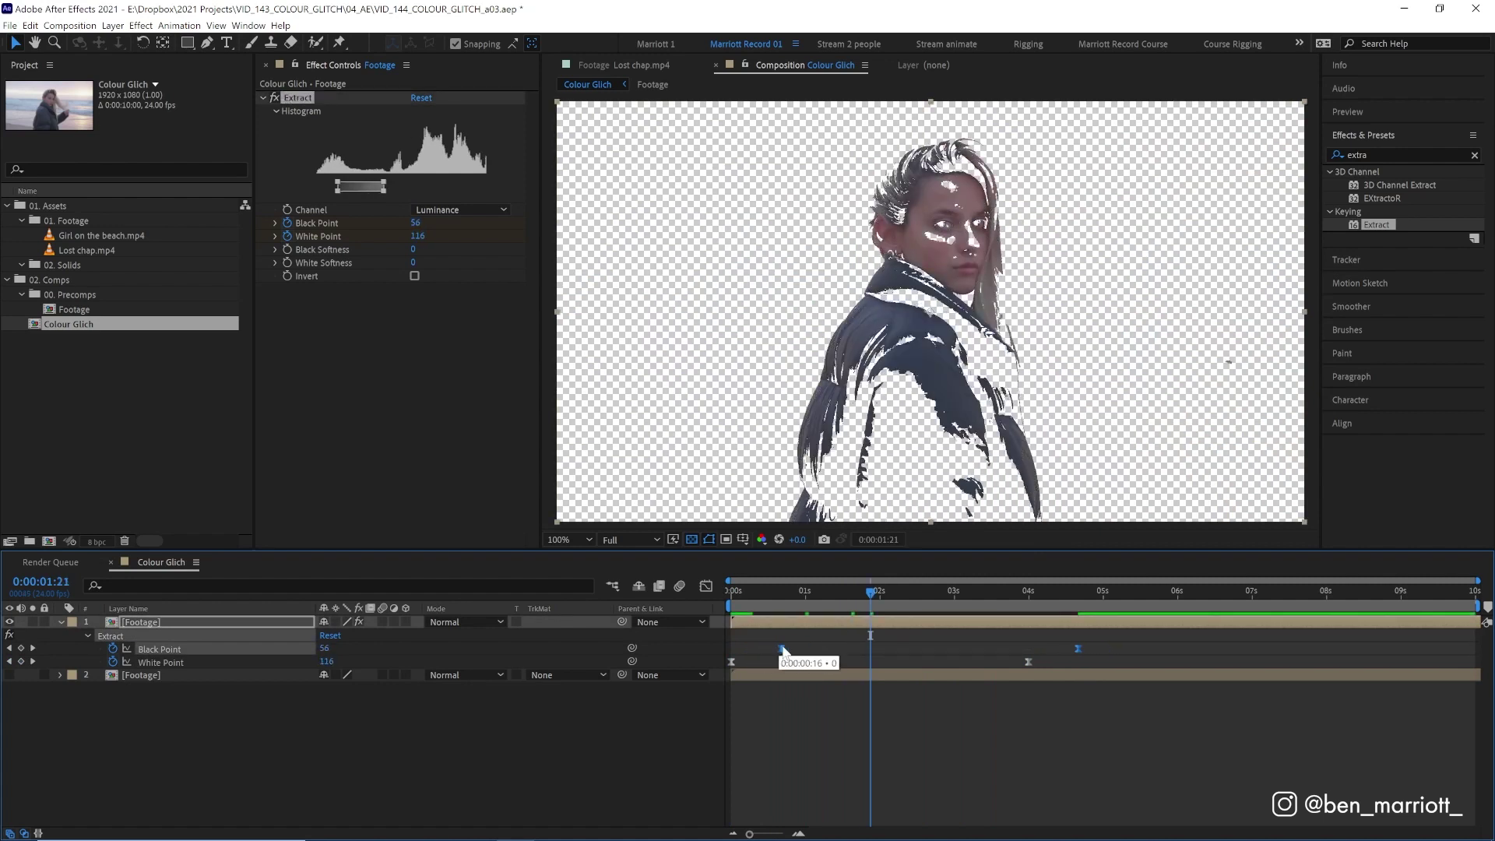
{"action": "key", "text": "space"}
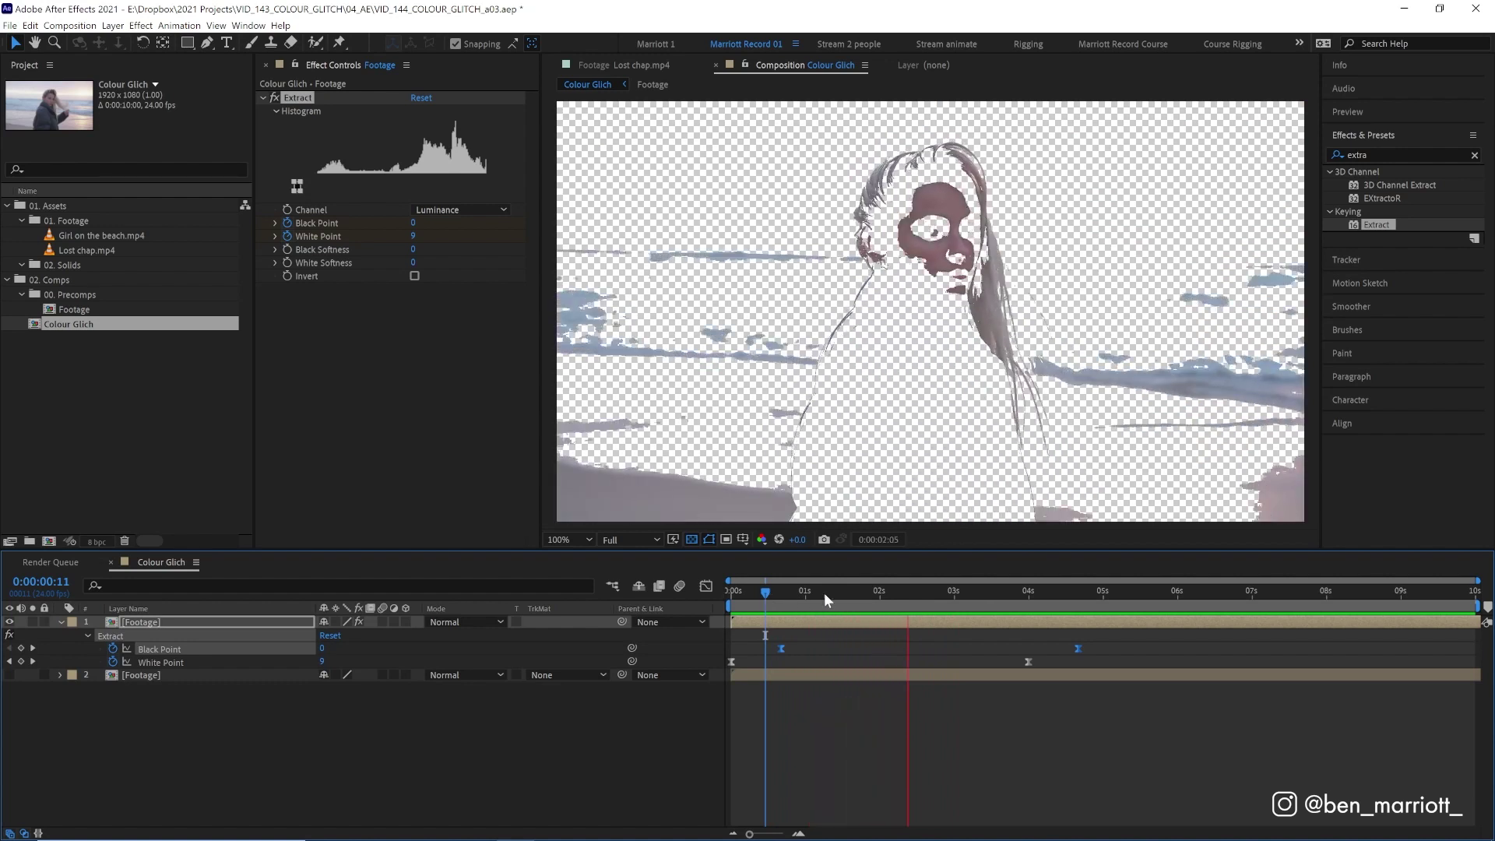
{"action": "left_click", "coordinate": [862, 592]}
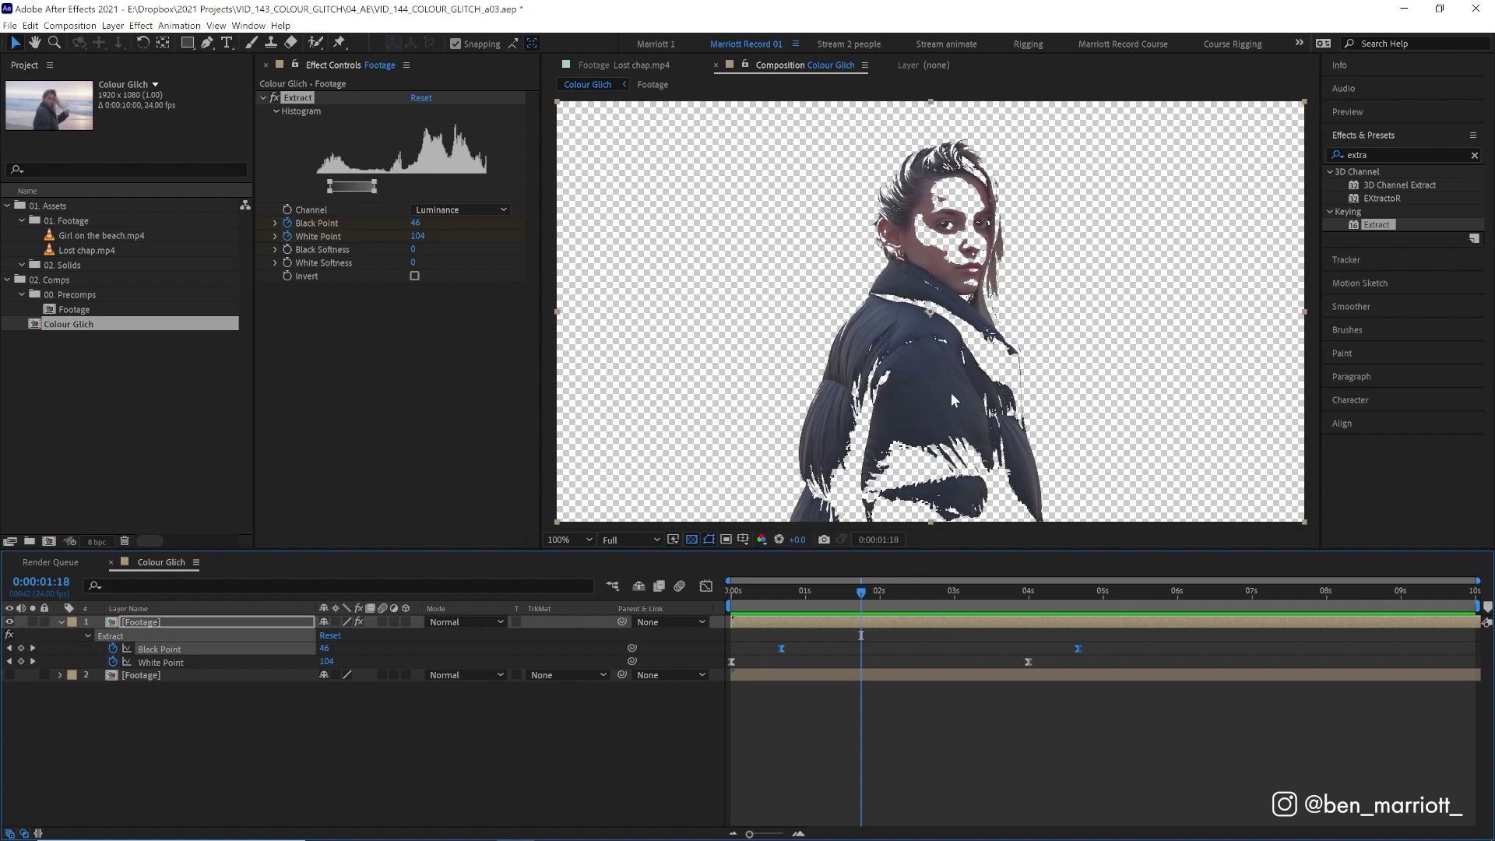
Step: Turn the lower Footage copy back on and reselect the top Footage layer
{"action": "key", "text": "ctrl+Down"}
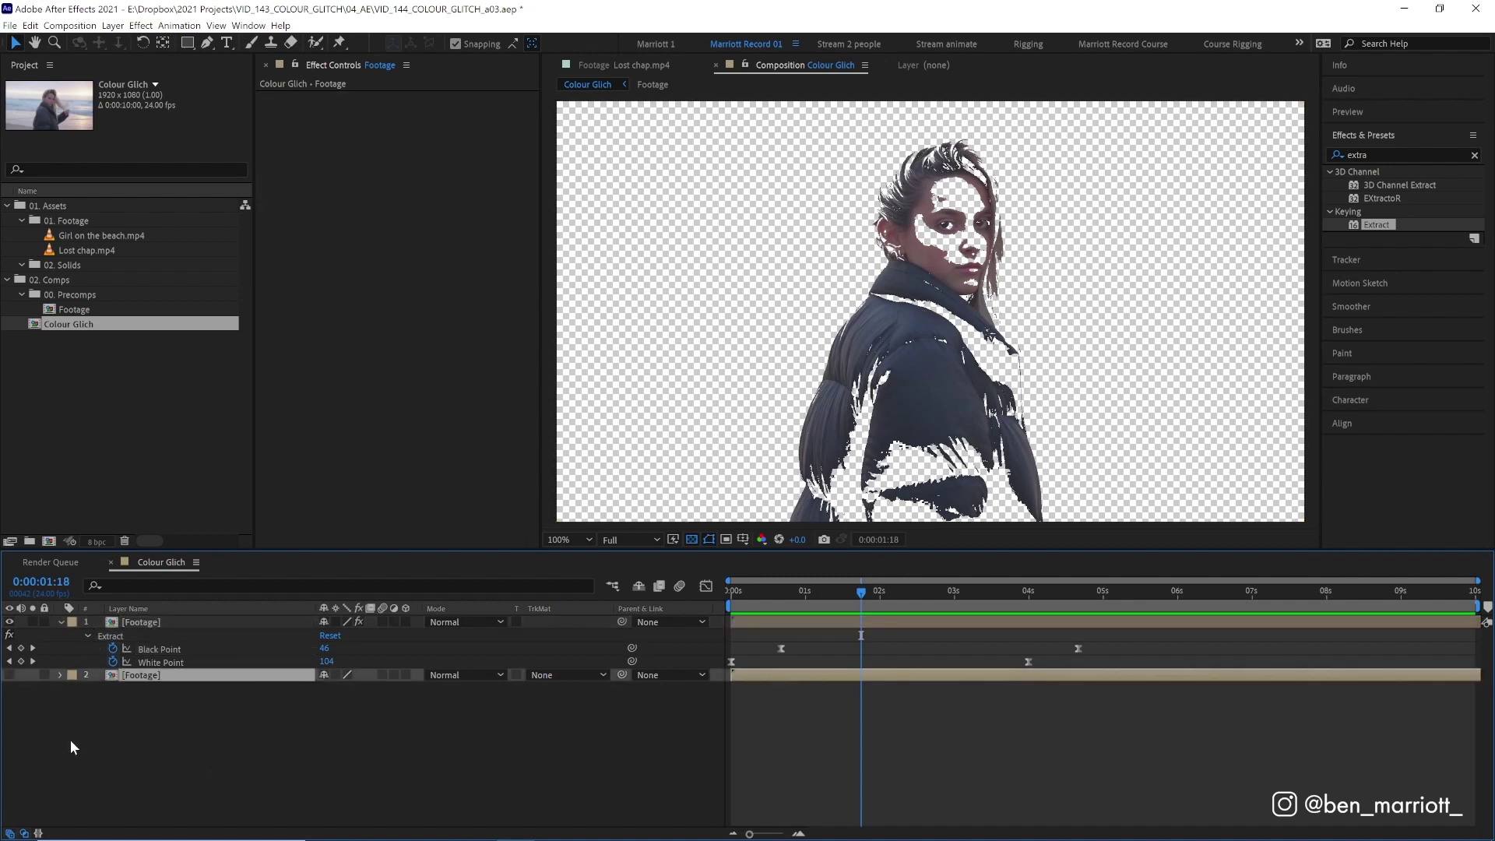
{"action": "left_click", "coordinate": [10, 675]}
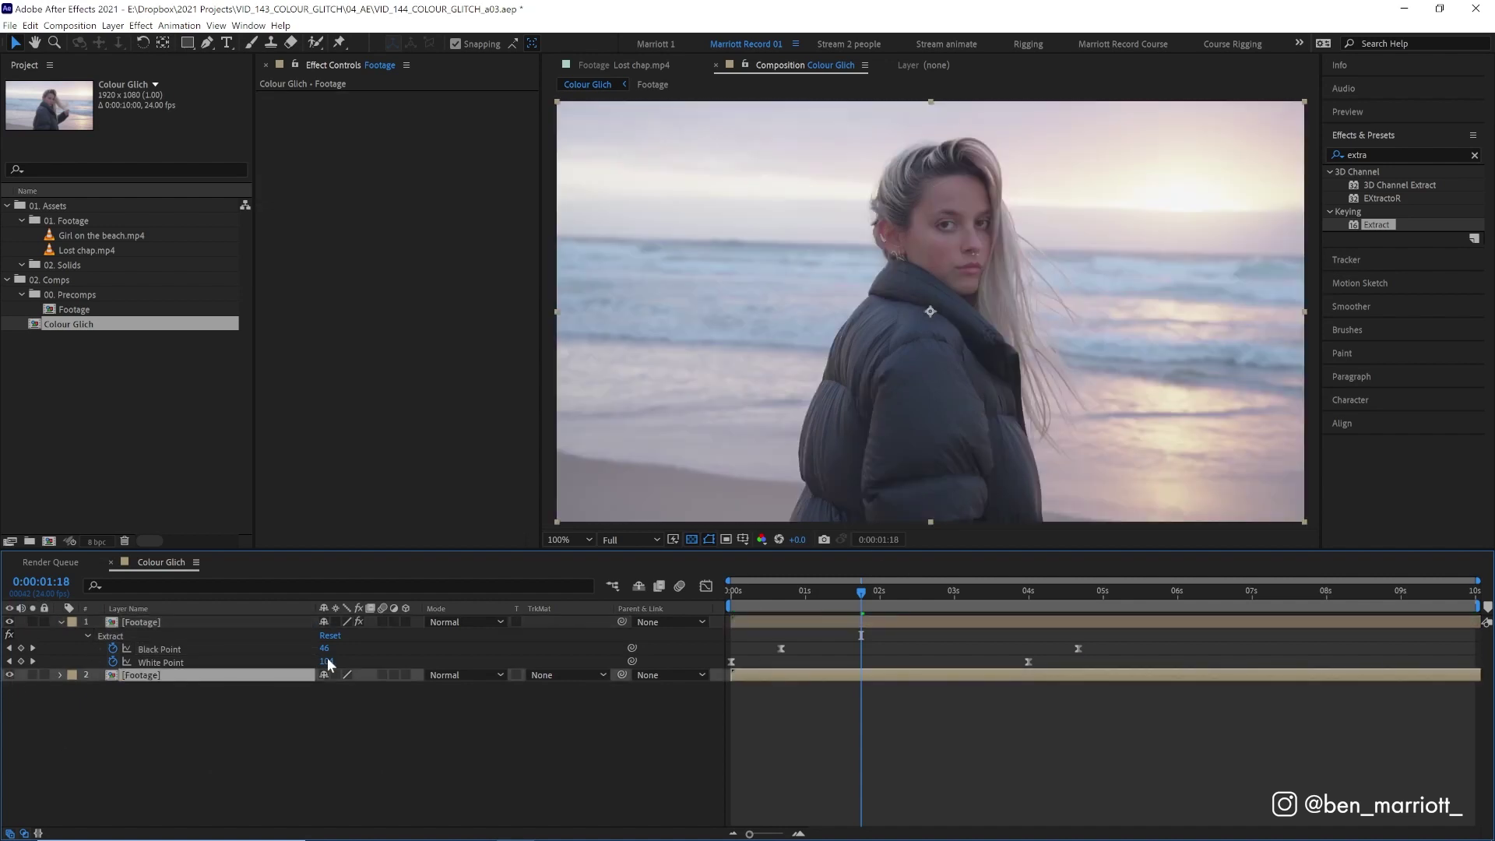
{"action": "left_click_drag", "start_coordinate": [764, 597], "coordinate": [896, 597]}
{"action": "left_click", "coordinate": [877, 625]}
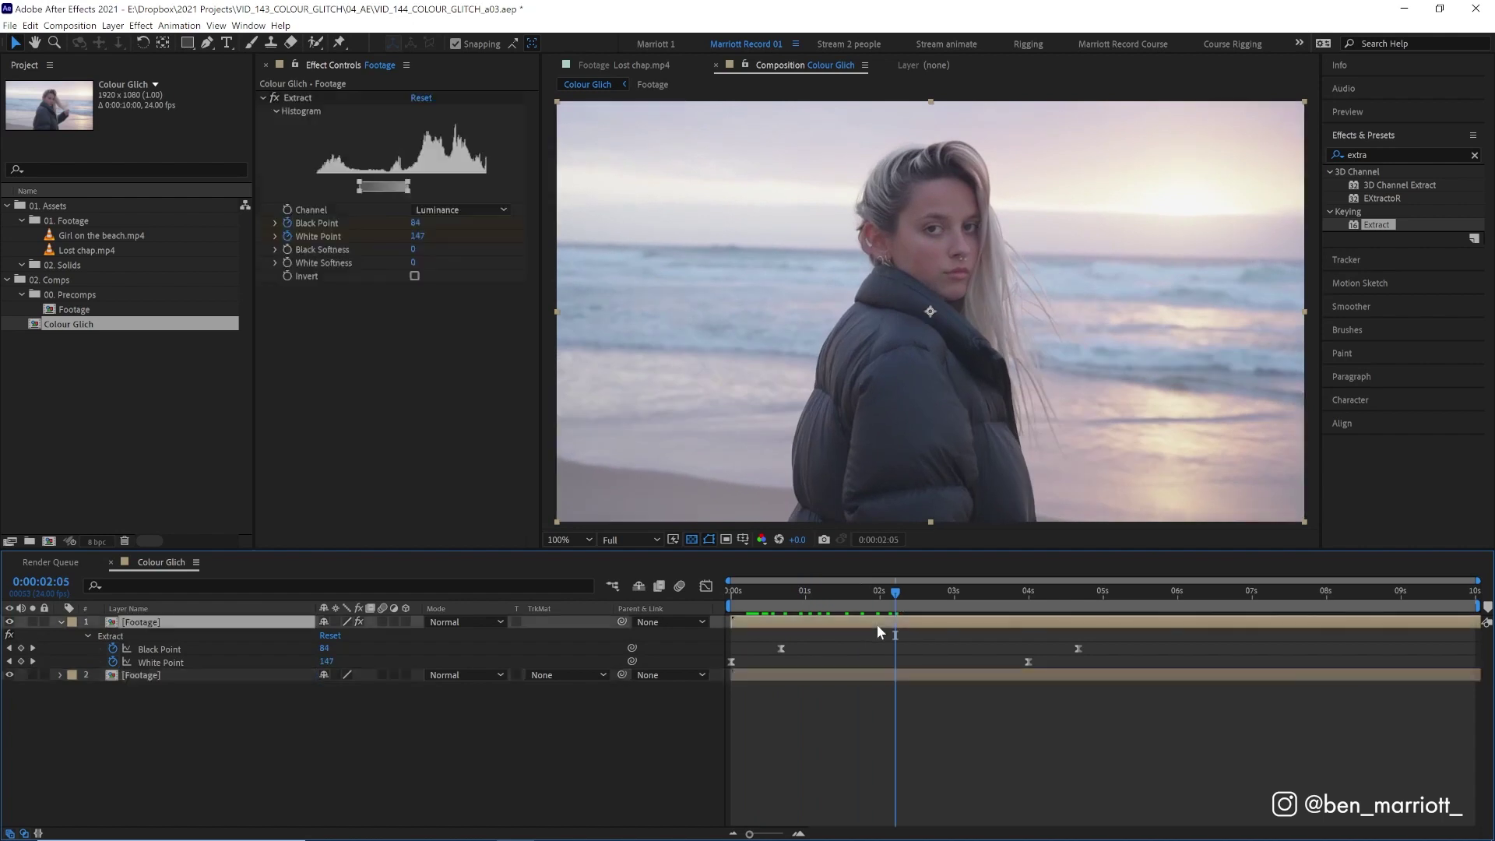
Step: Add Invert to the top Footage layer and switch it off
{"action": "left_click", "coordinate": [1373, 154]}
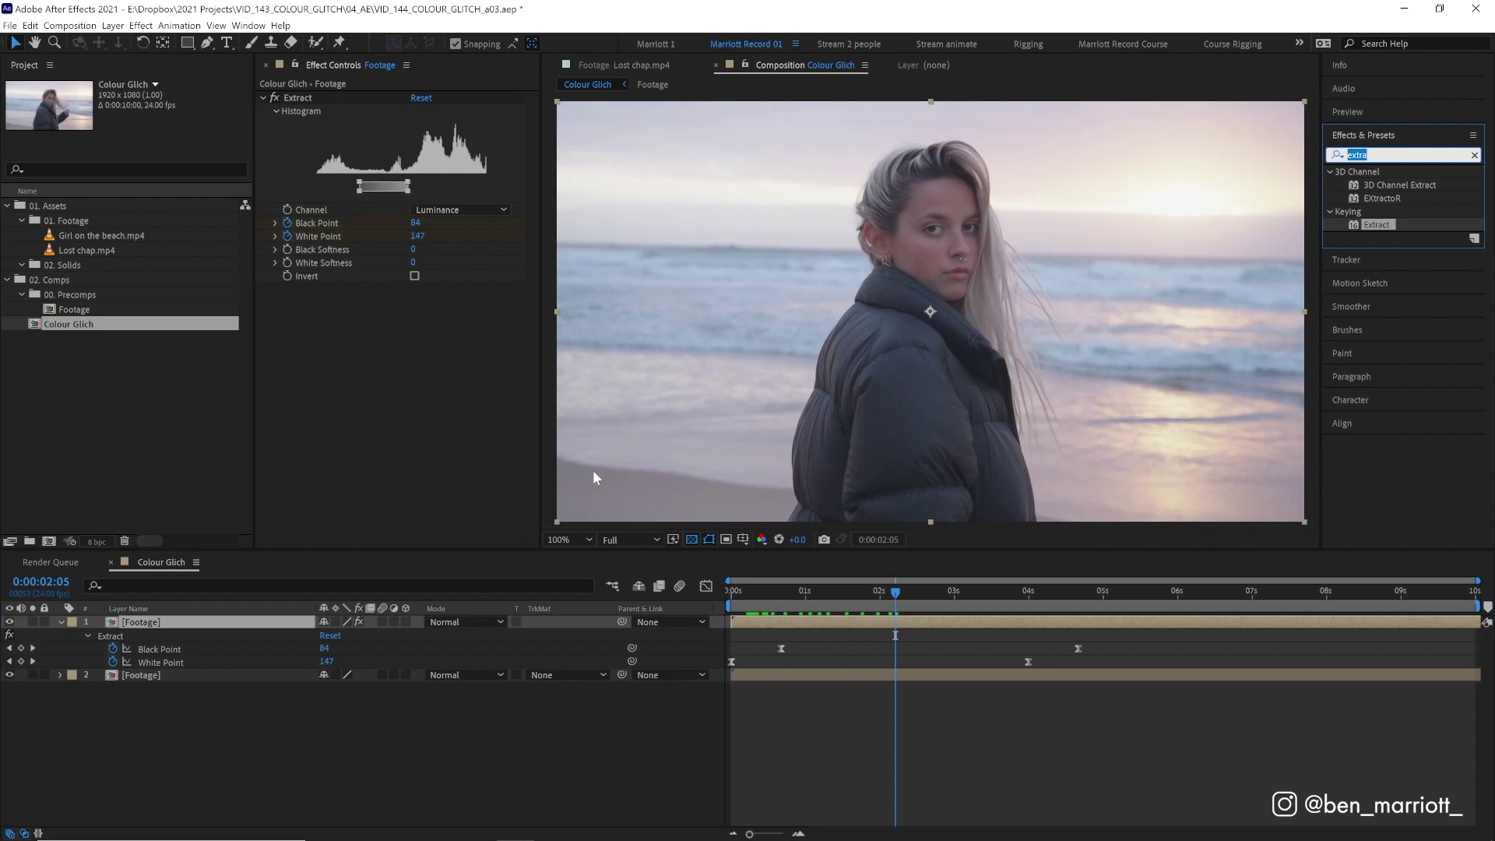
{"action": "type", "text": "inver"}
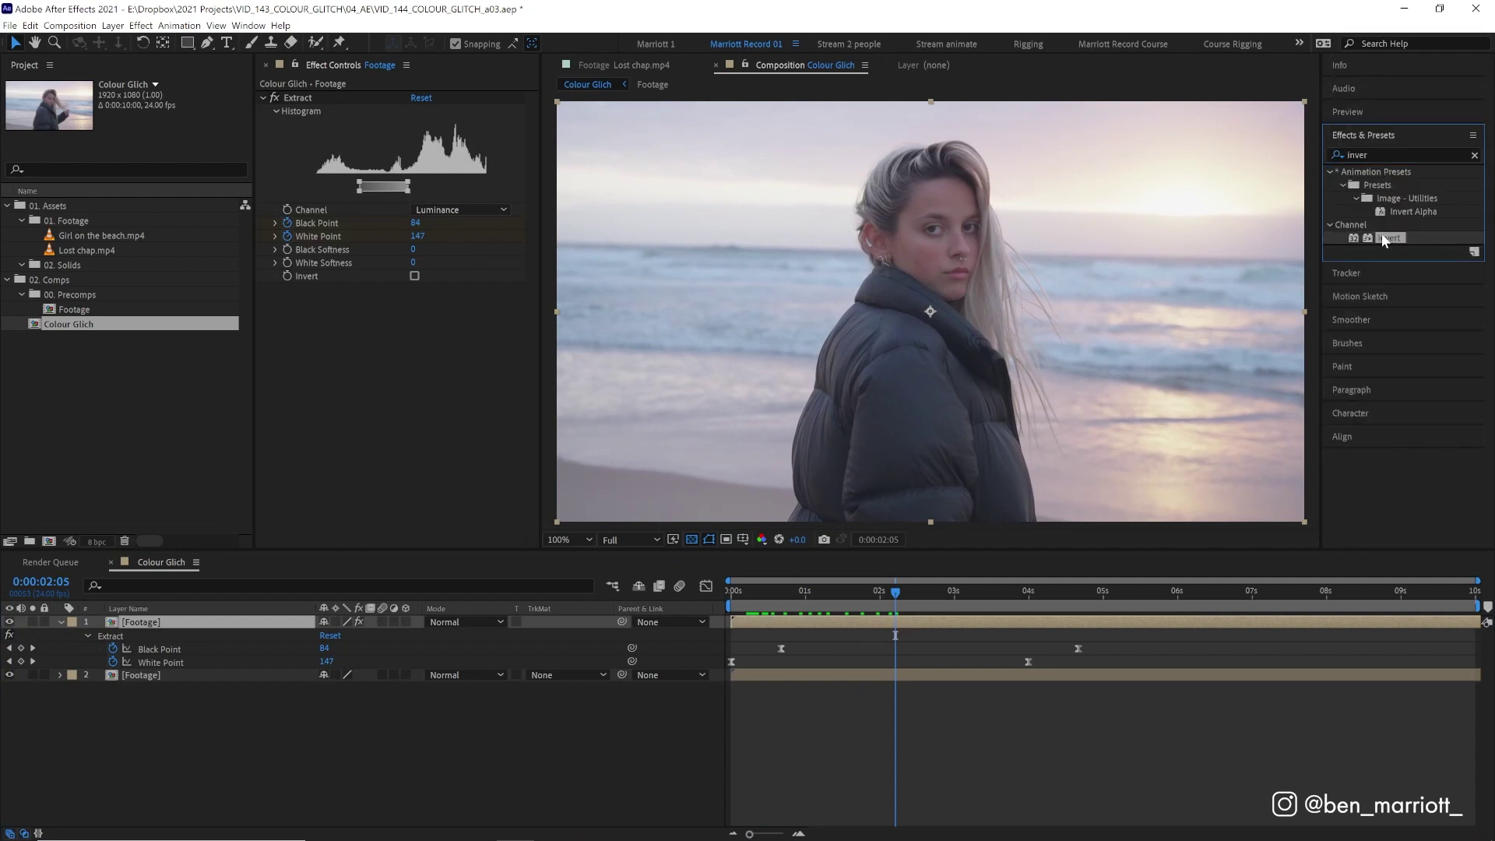
{"action": "left_click_drag", "start_coordinate": [1385, 242], "coordinate": [935, 312]}
{"action": "key", "text": "space"}
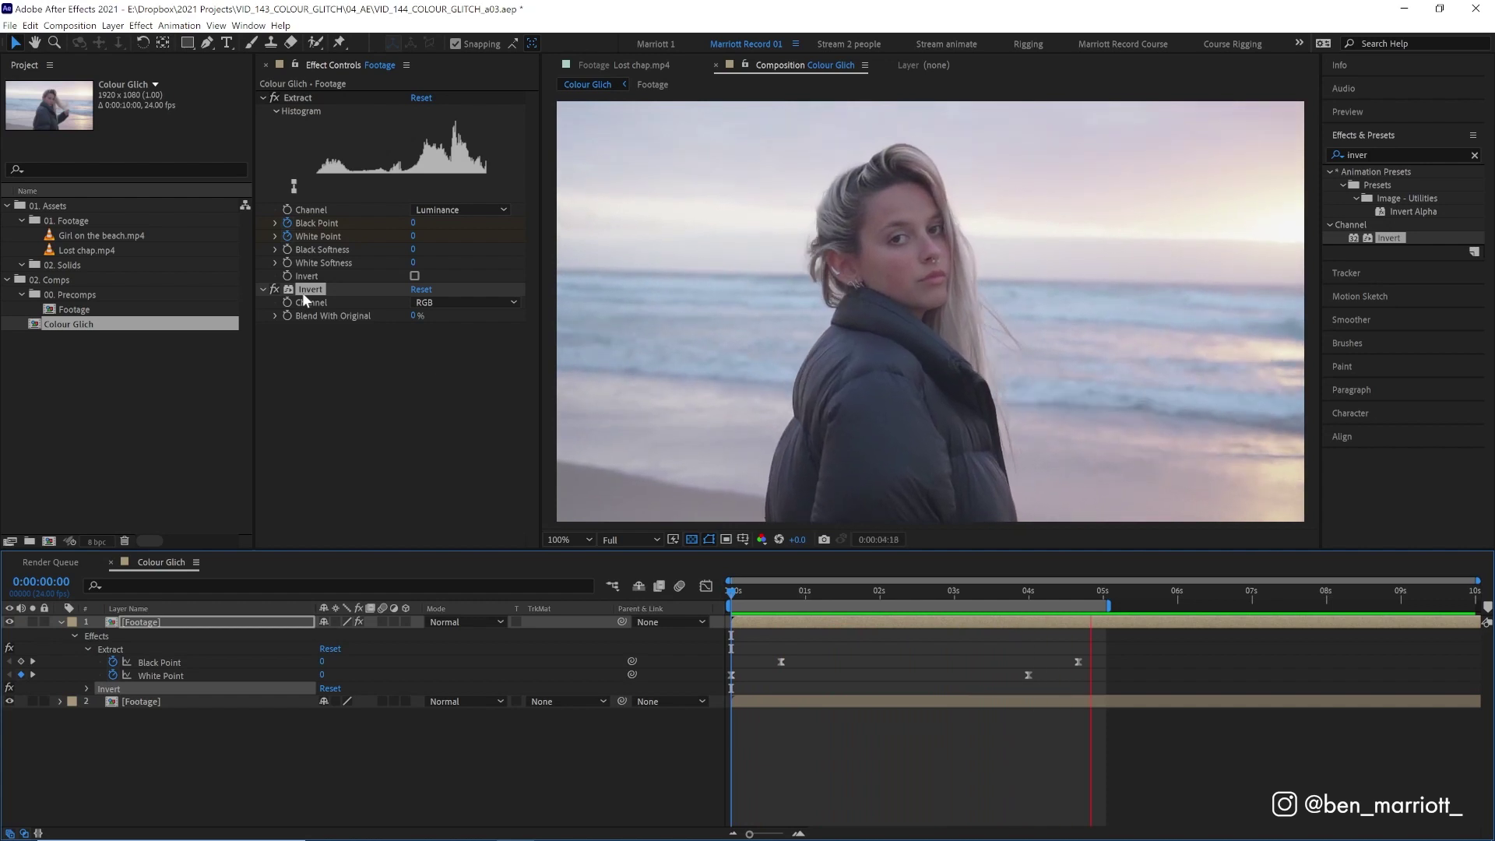
{"action": "left_click", "coordinate": [274, 289]}
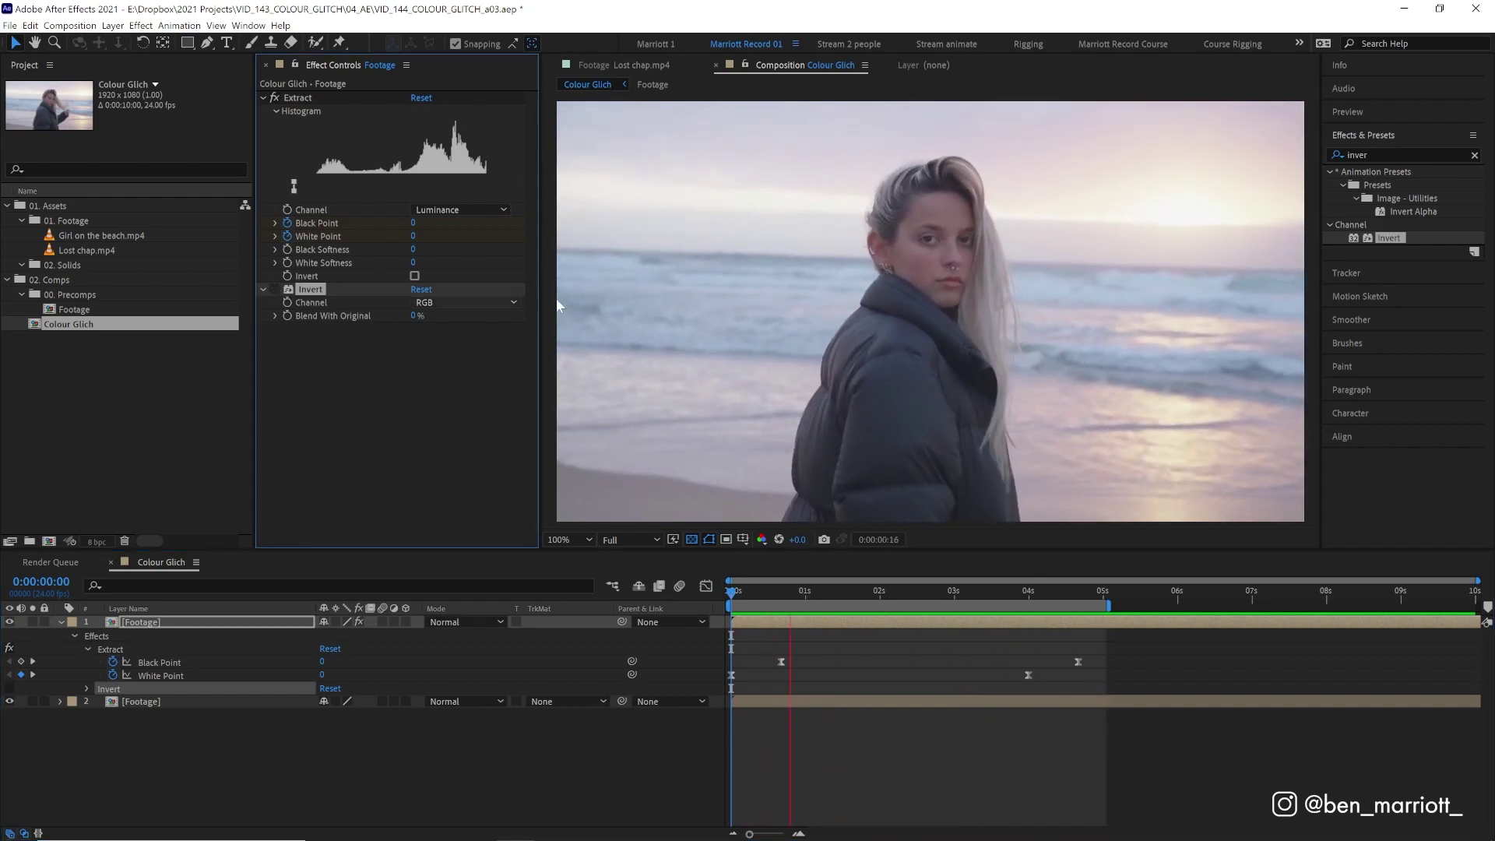
Step: Apply Hue/Saturation with Master Hue 180° and Master Saturation 71
{"action": "double_click", "coordinate": [1389, 155]}
{"action": "type", "text": "hue"}
{"action": "double_click", "coordinate": [1407, 250]}
{"action": "left_click", "coordinate": [887, 596]}
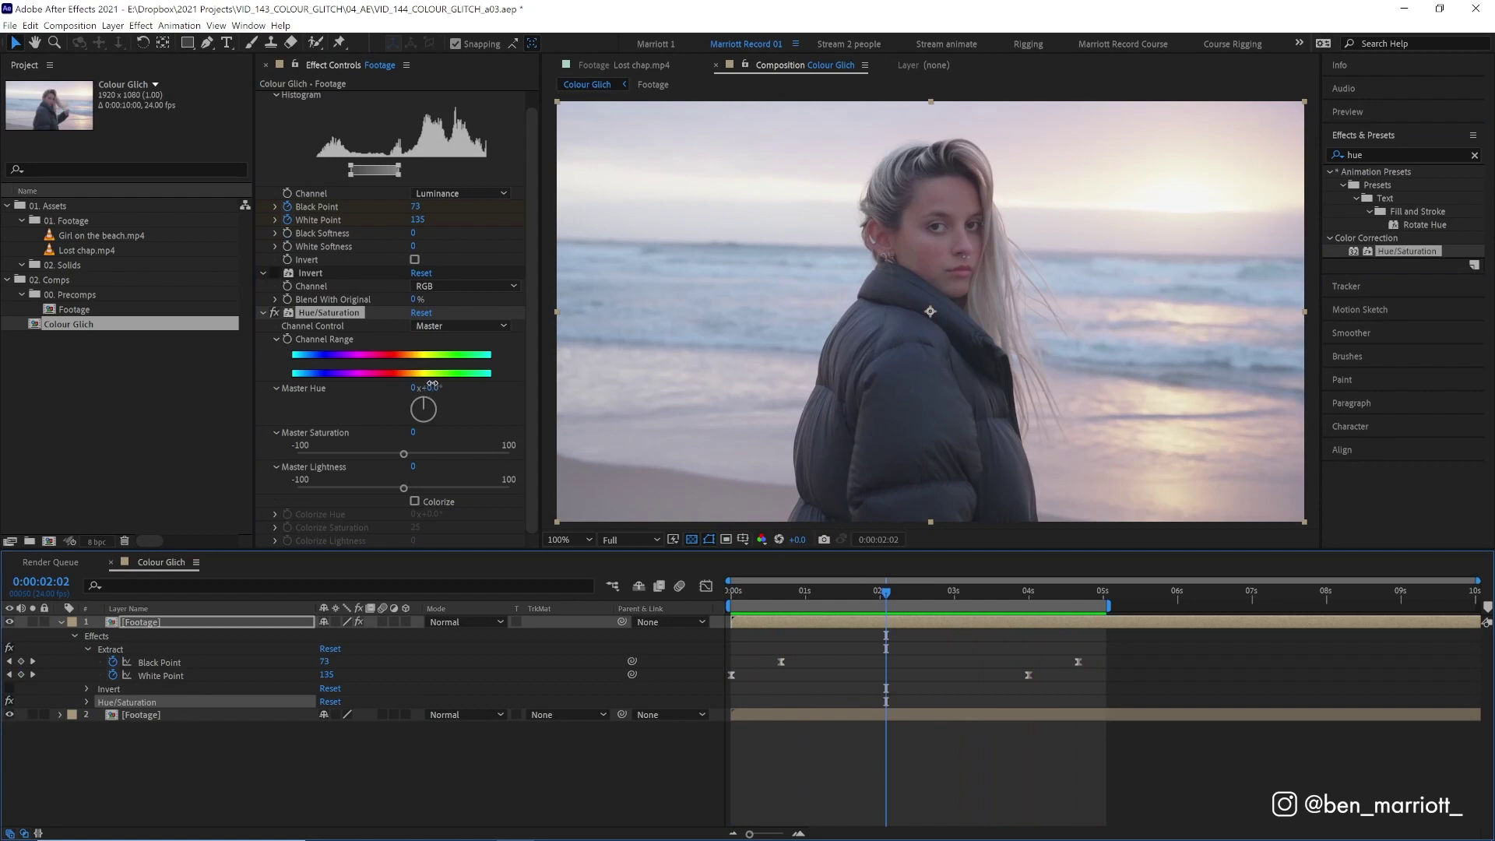
{"action": "left_click_drag", "start_coordinate": [432, 384], "coordinate": [528, 401]}
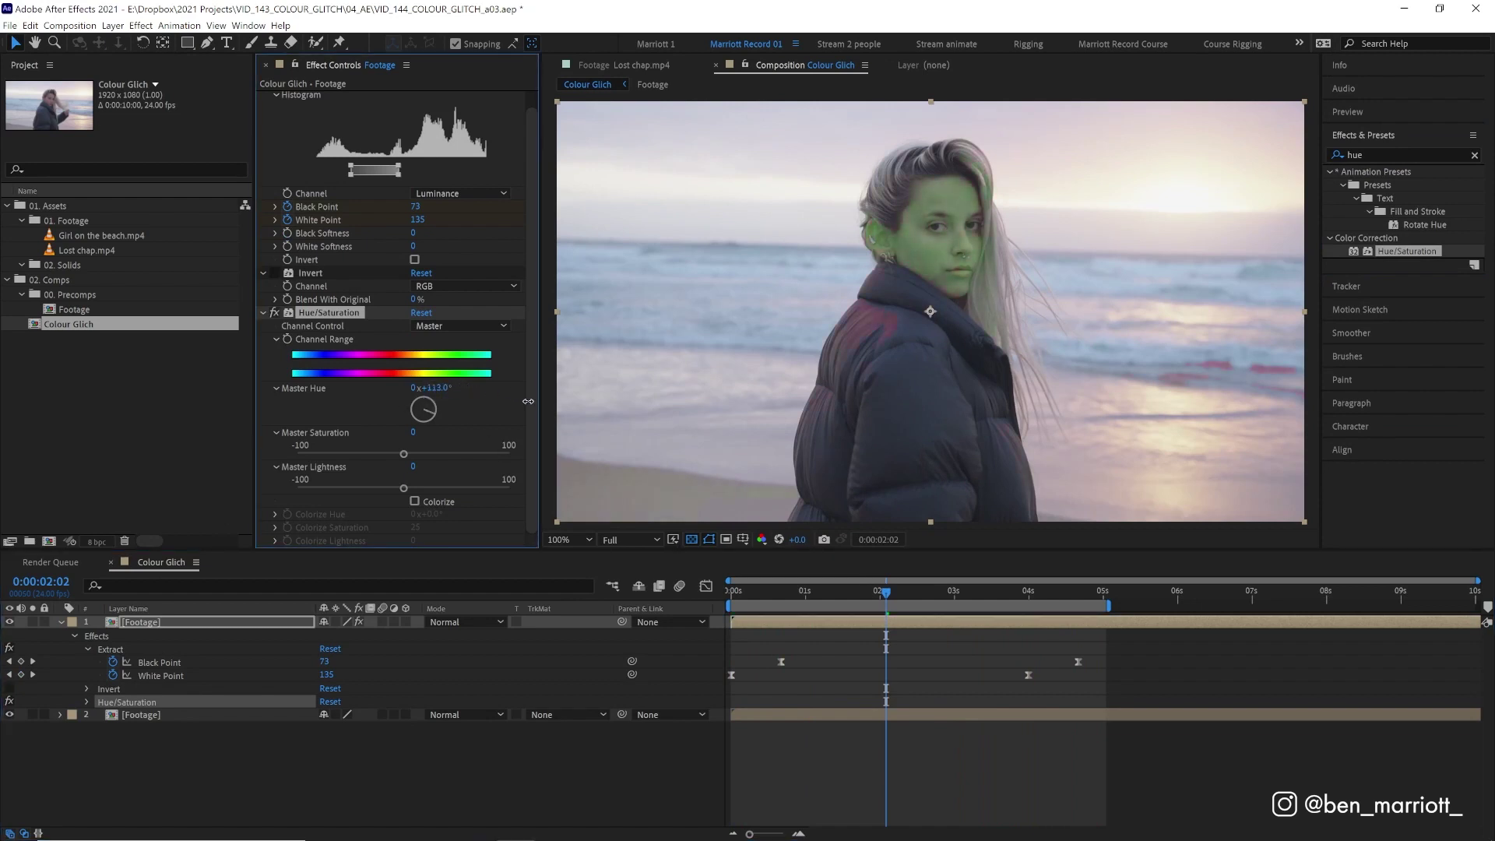
{"action": "left_click", "coordinate": [440, 387]}
{"action": "type", "text": "180"}
{"action": "key", "text": "Return"}
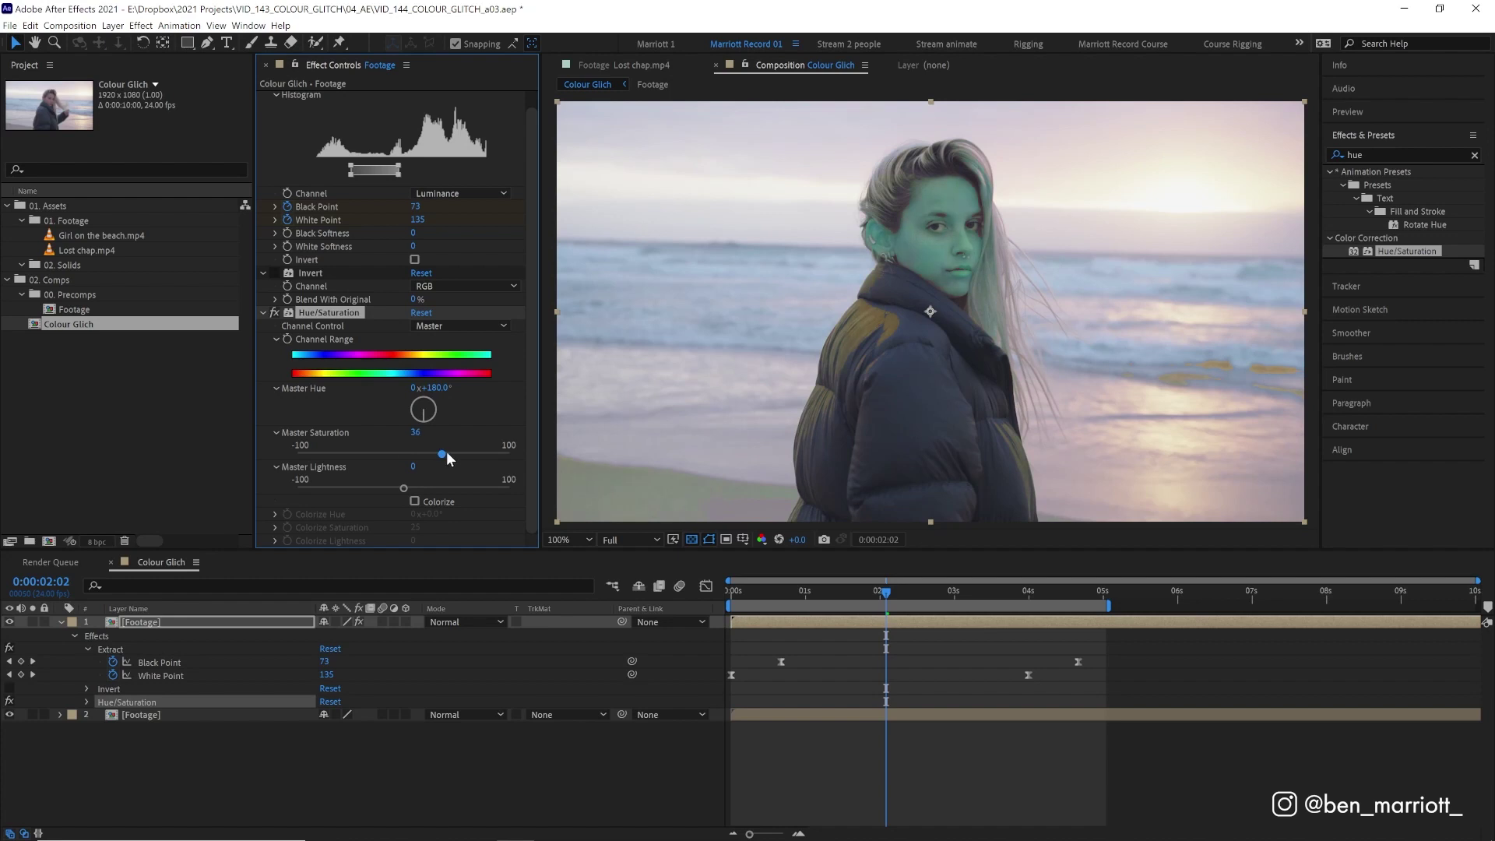
{"action": "left_click", "coordinate": [479, 454]}
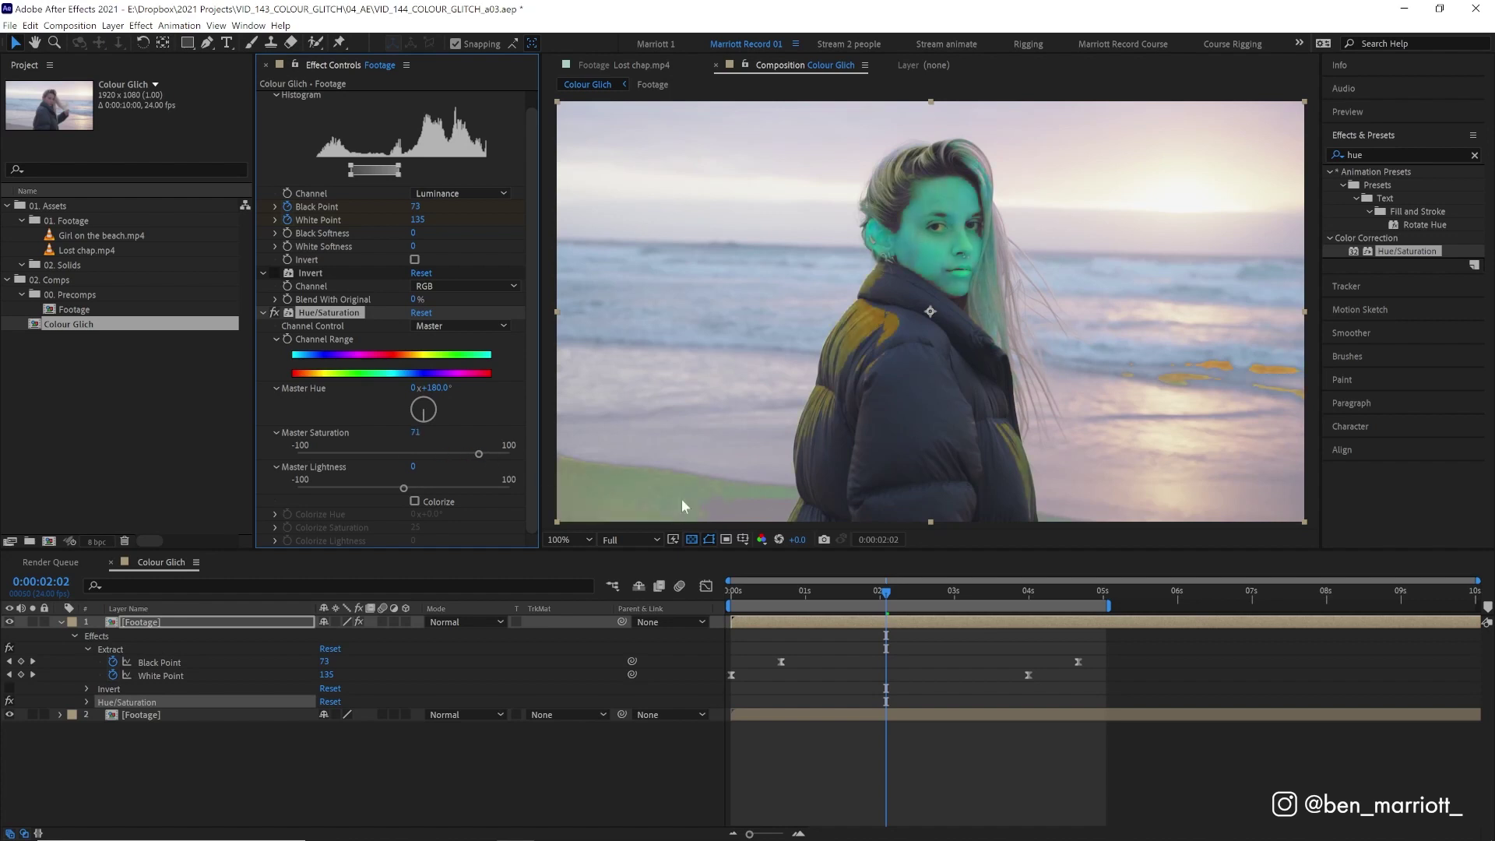
Step: Preview the recoloured footage from frame 0:00:00:21
{"action": "left_click", "coordinate": [796, 597]}
{"action": "key", "text": "space"}
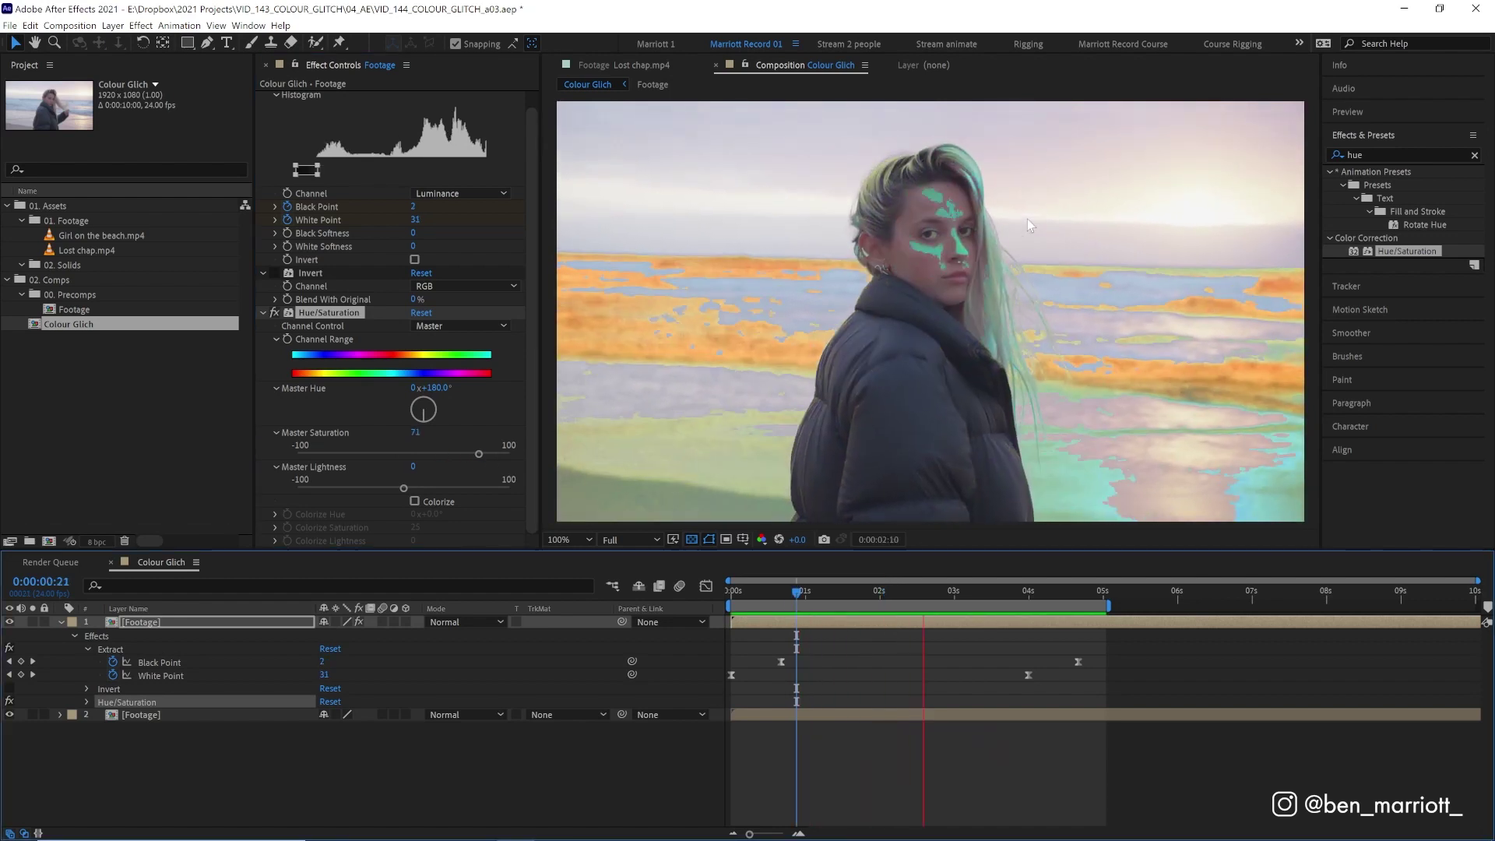
{"action": "key", "text": "space"}
{"action": "left_click", "coordinate": [1359, 155]}
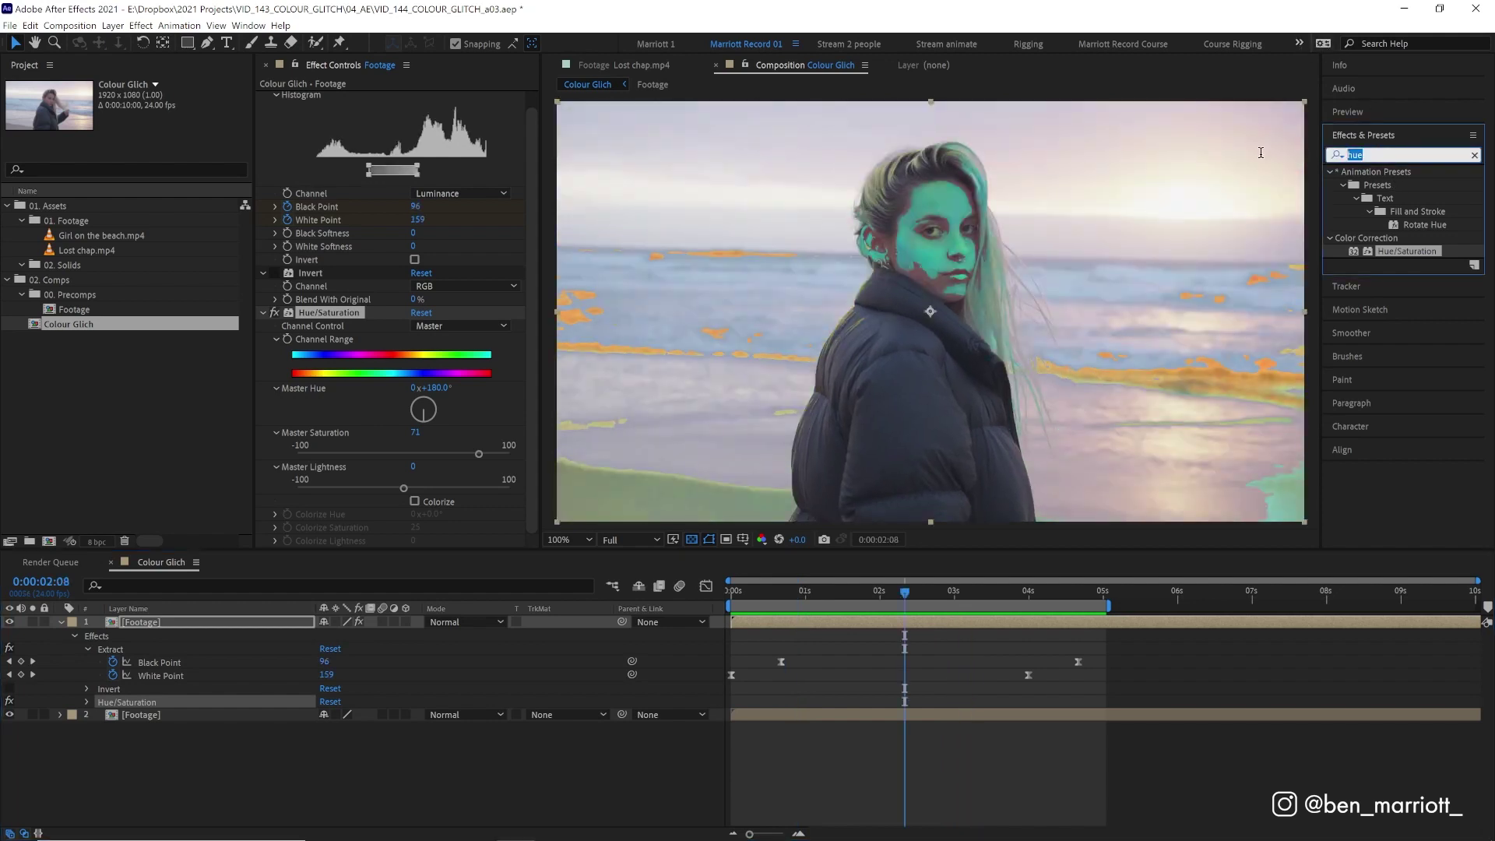
Step: Apply Colorama to the top Footage layer and preview it from the start
{"action": "type", "text": "colora"}
{"action": "left_click_drag", "start_coordinate": [1383, 185], "coordinate": [449, 434]}
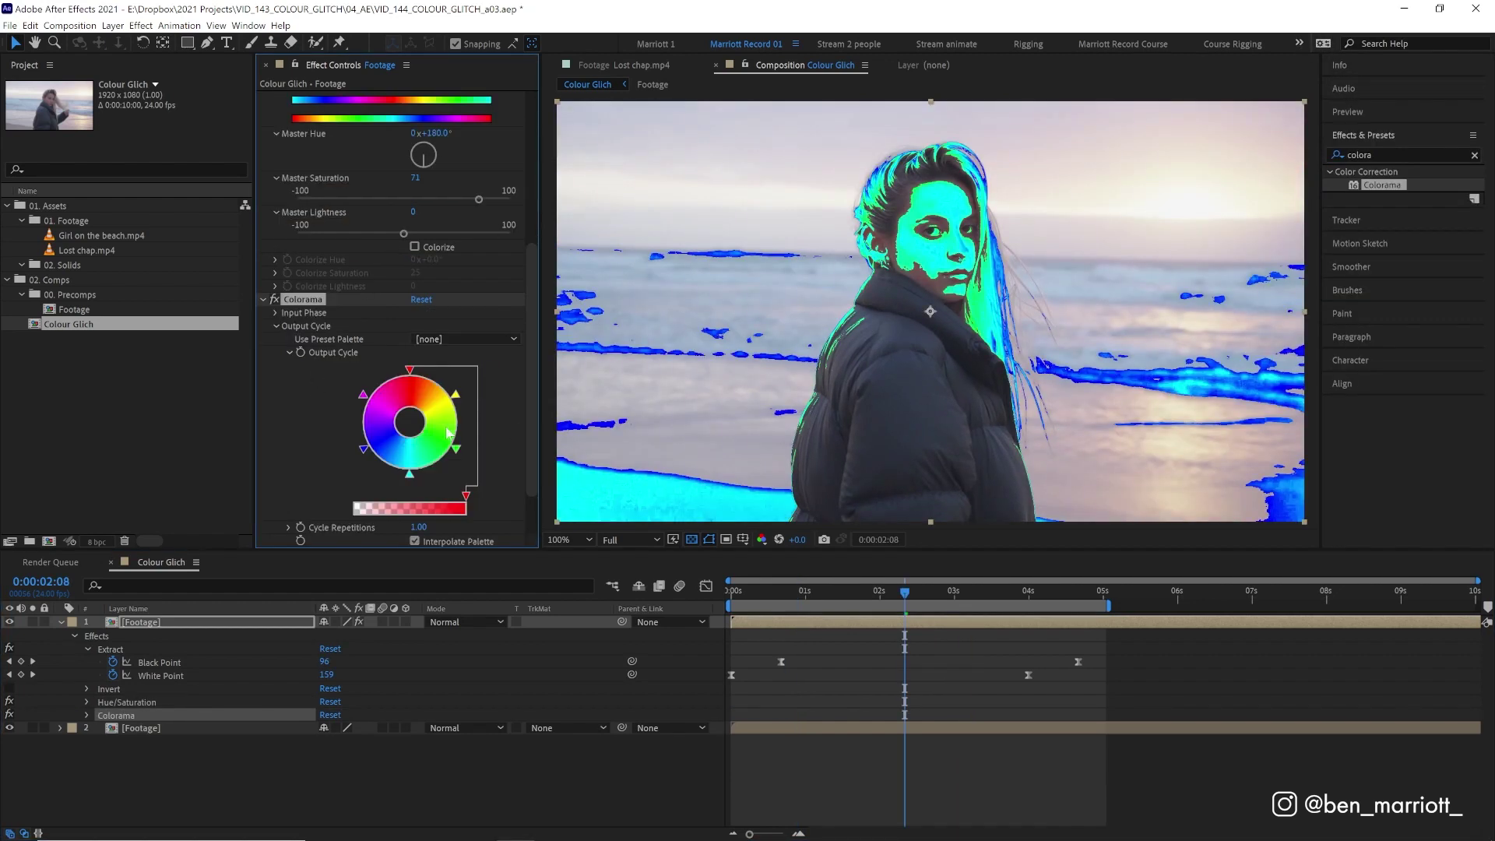
{"action": "left_click", "coordinate": [756, 599]}
{"action": "key", "text": "space"}
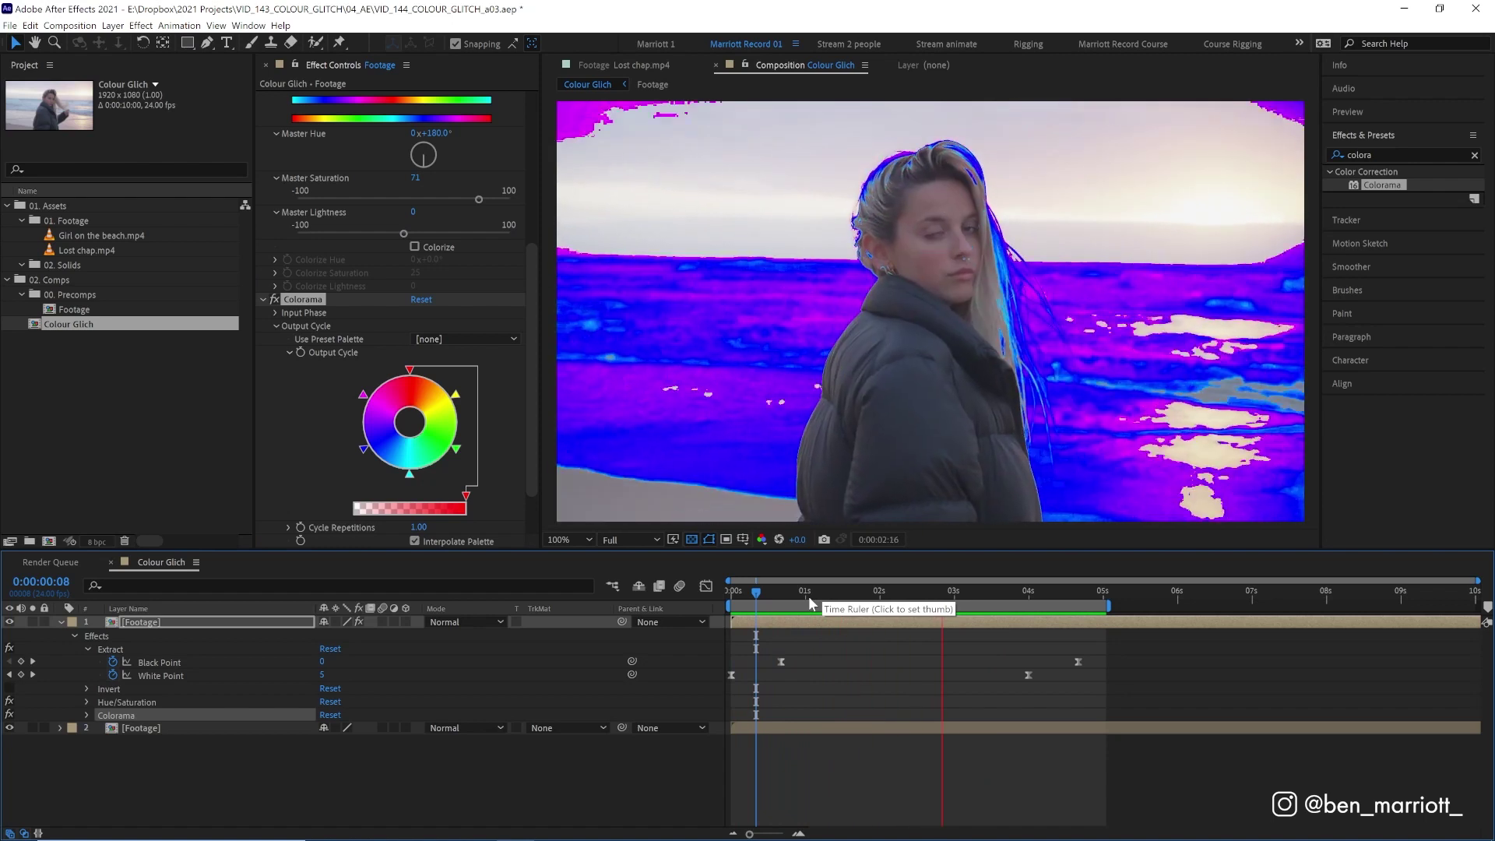
{"action": "scroll", "coordinate": [366, 366], "scroll_direction": "down", "scroll_amount": 1}
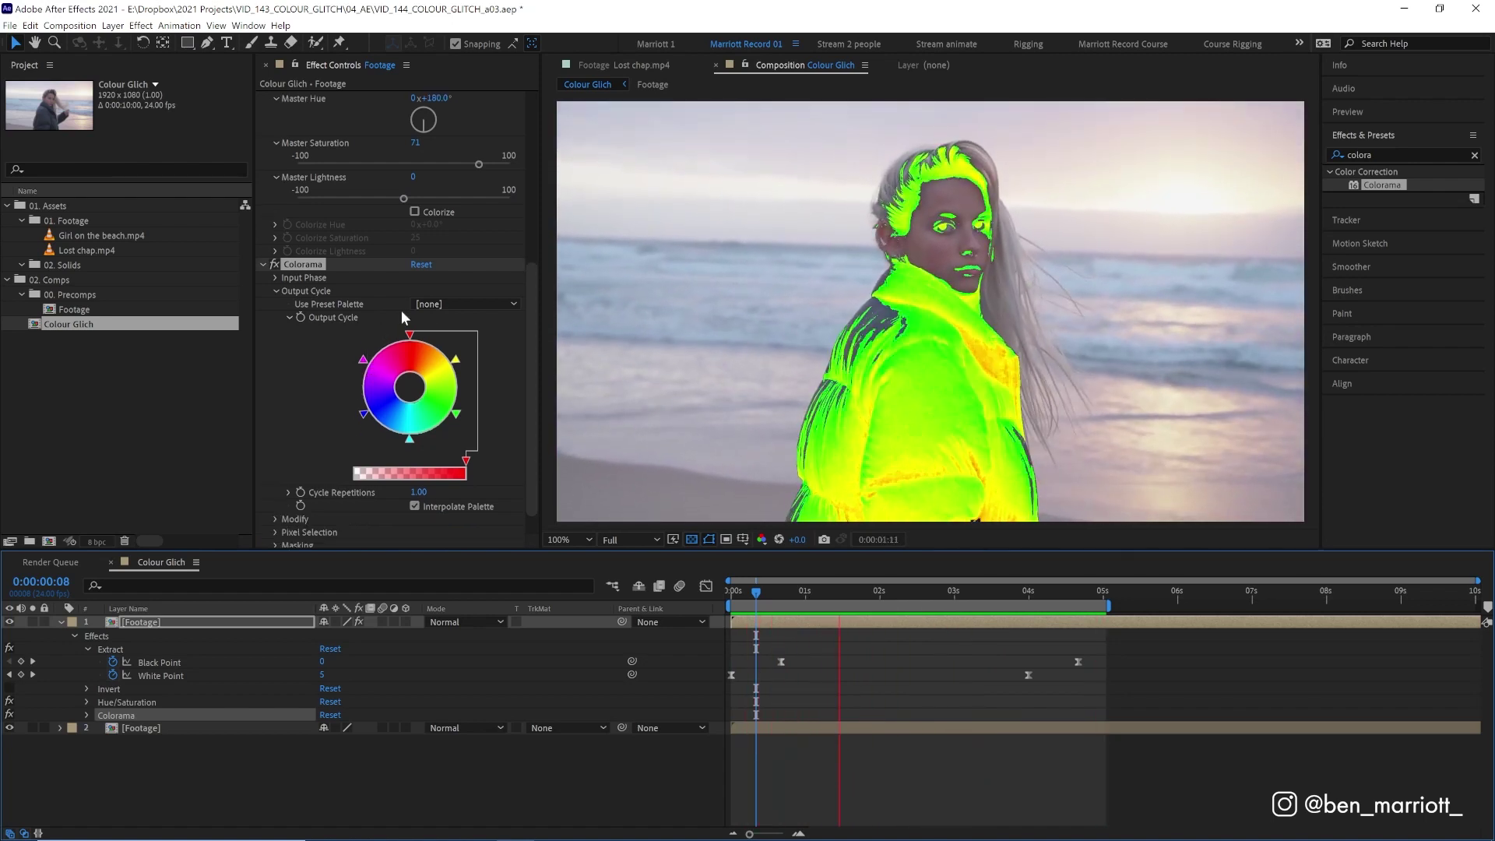
Step: Try the Clay and Carribean palettes, then settle on the Horizon preset palette
{"action": "left_click", "coordinate": [482, 302]}
{"action": "left_click", "coordinate": [462, 545]}
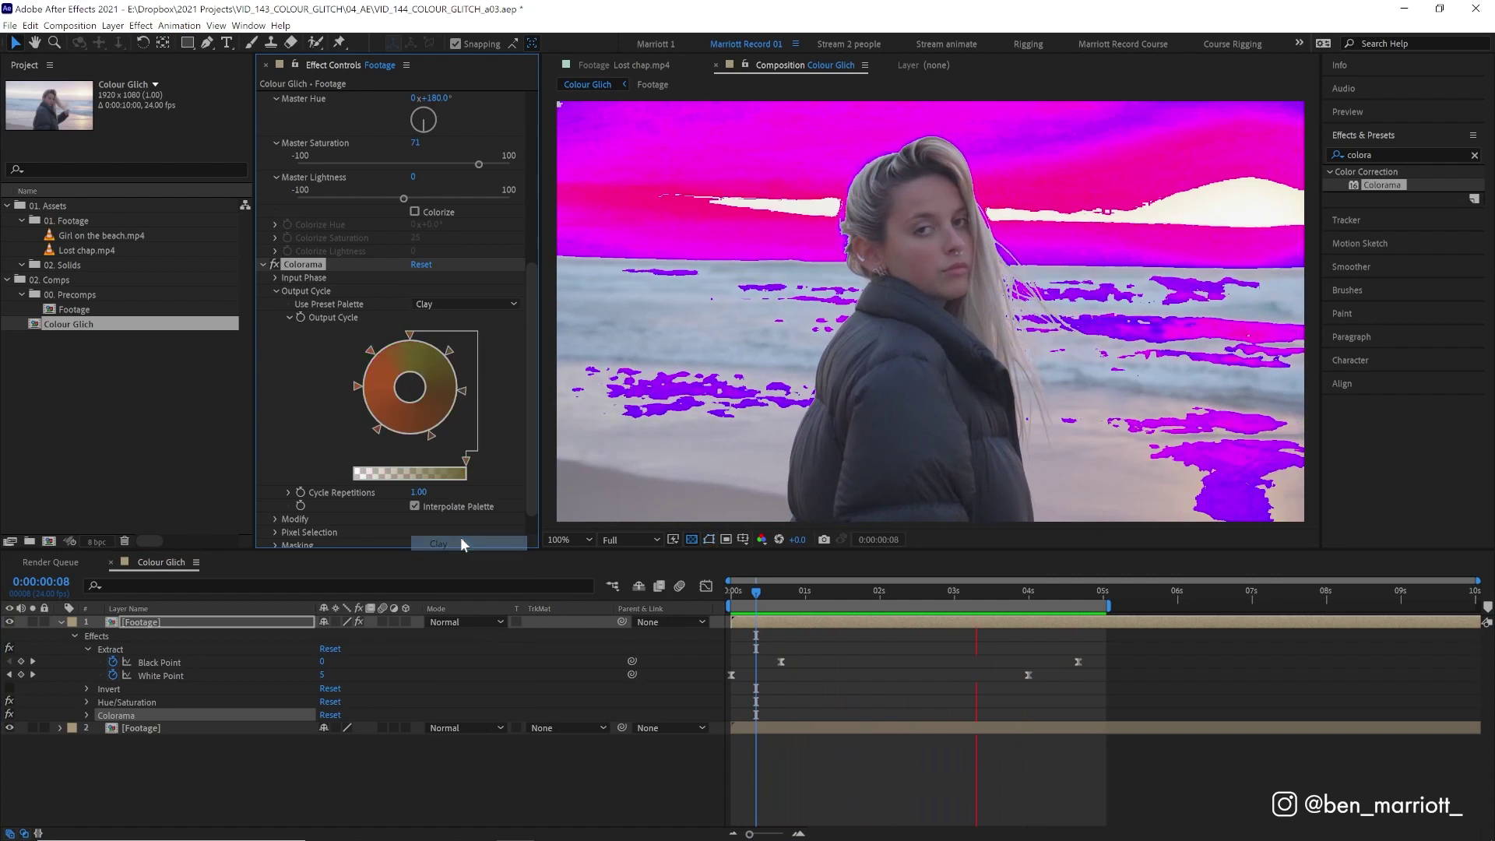
{"action": "key", "text": "space"}
{"action": "left_click", "coordinate": [468, 303]}
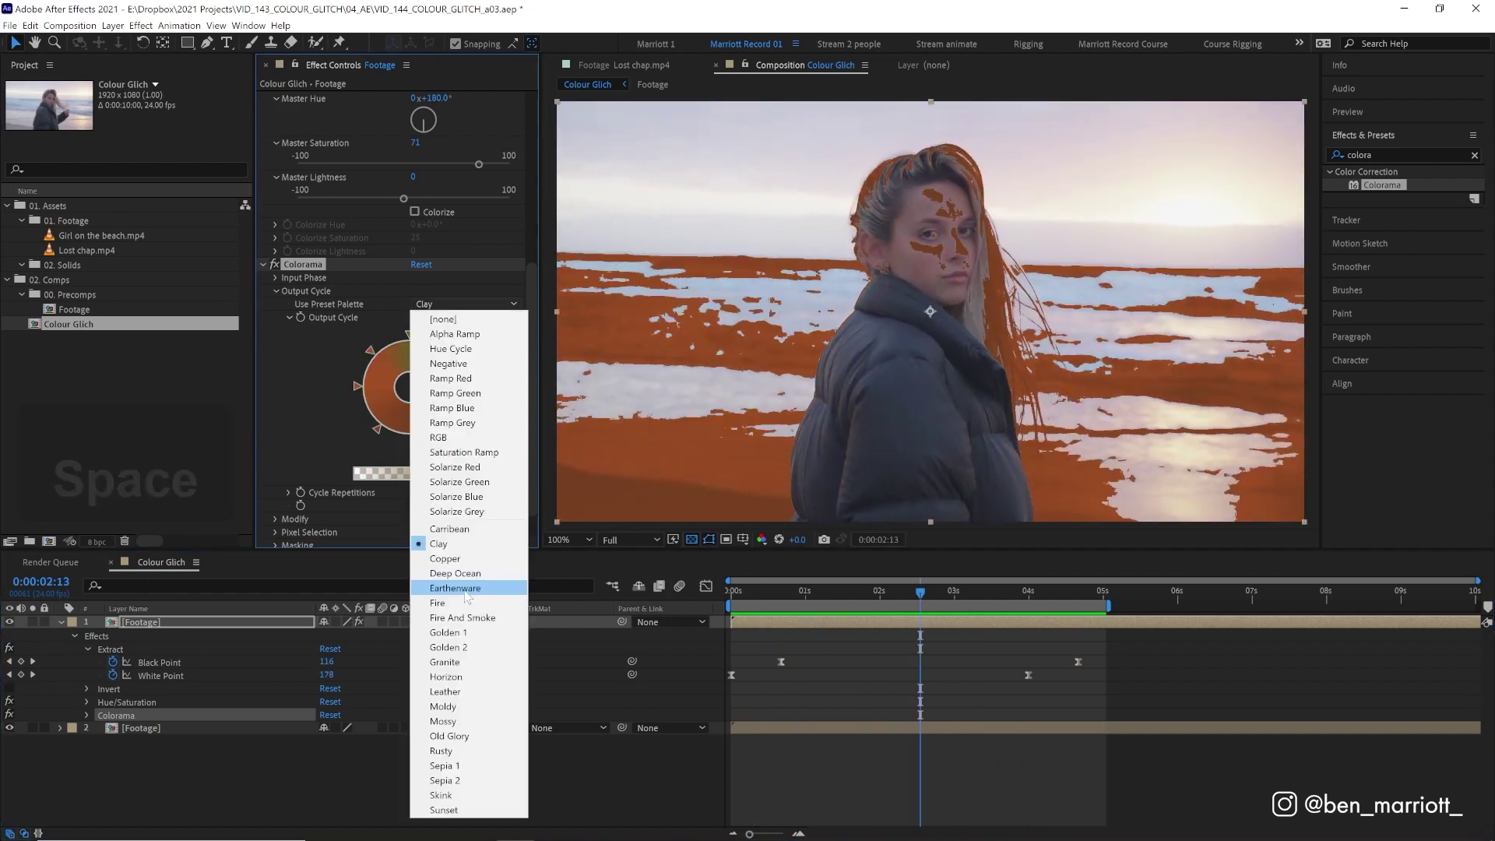
{"action": "left_click", "coordinate": [450, 528]}
{"action": "key", "text": "space"}
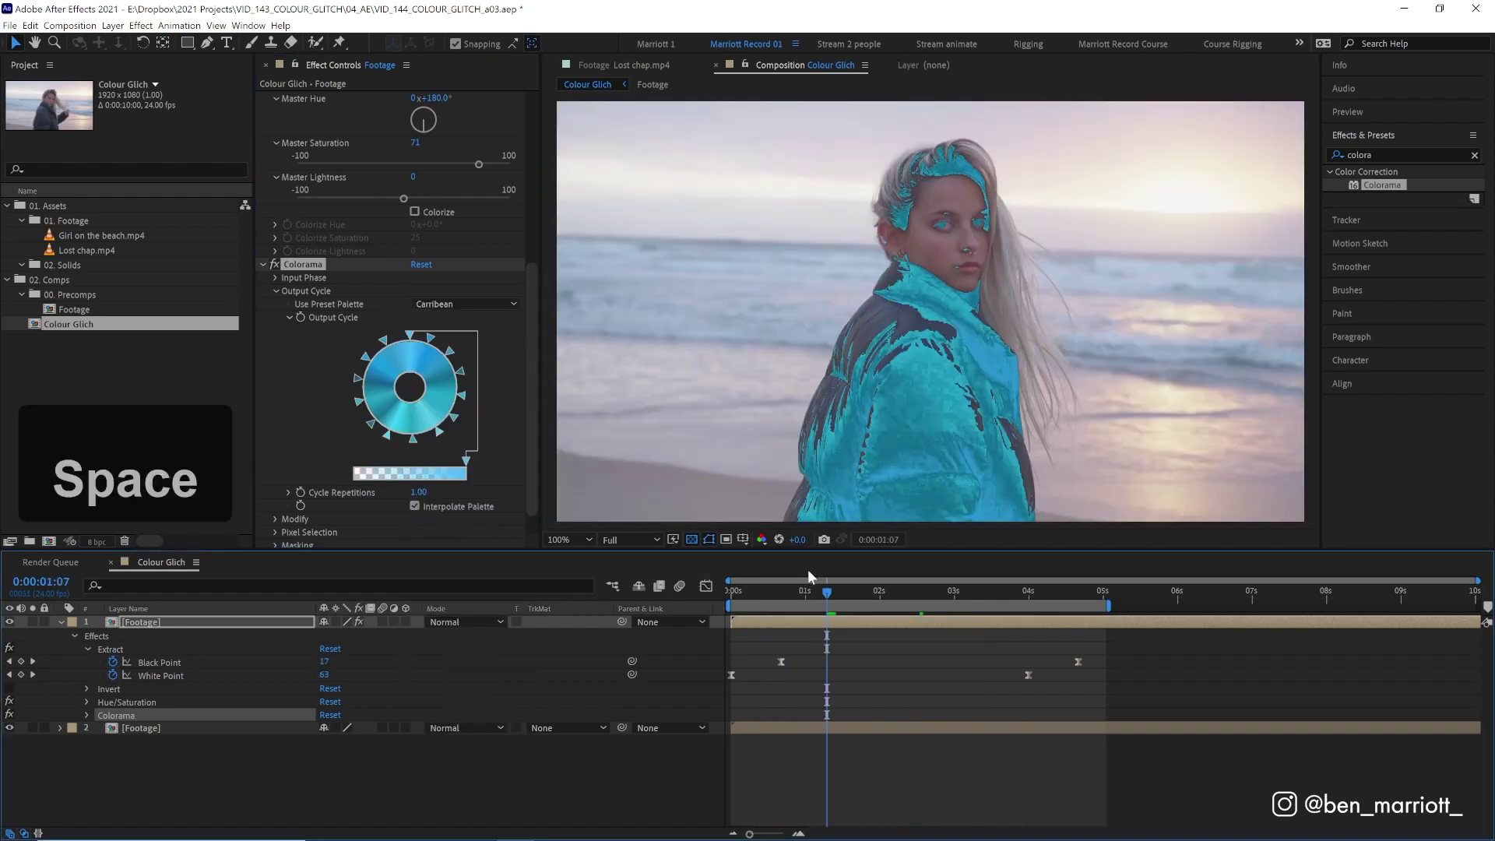
{"action": "left_click", "coordinate": [468, 304]}
{"action": "left_click", "coordinate": [456, 658]}
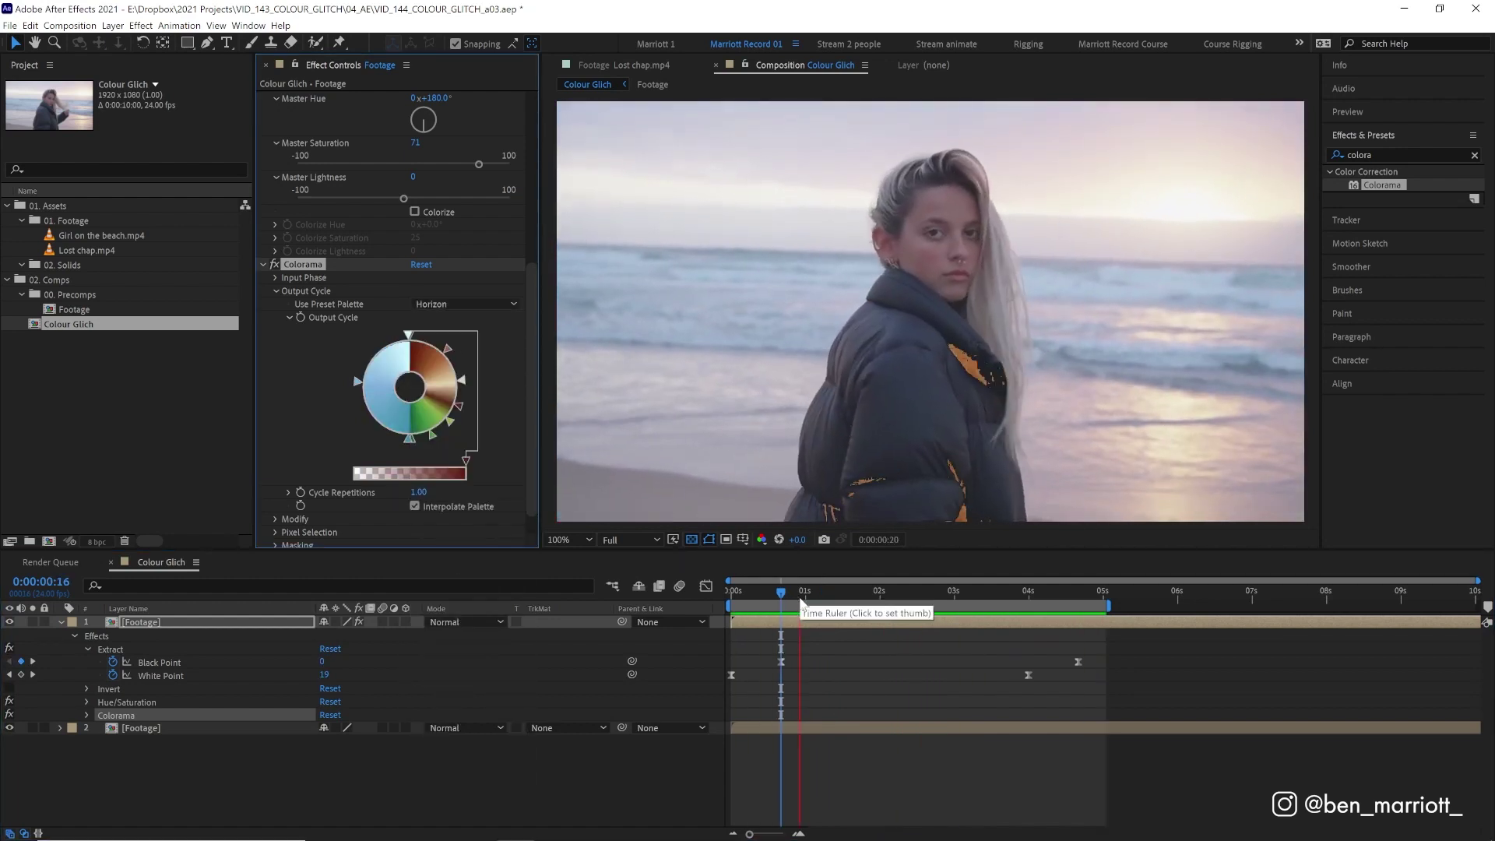
{"action": "left_click", "coordinate": [834, 592]}
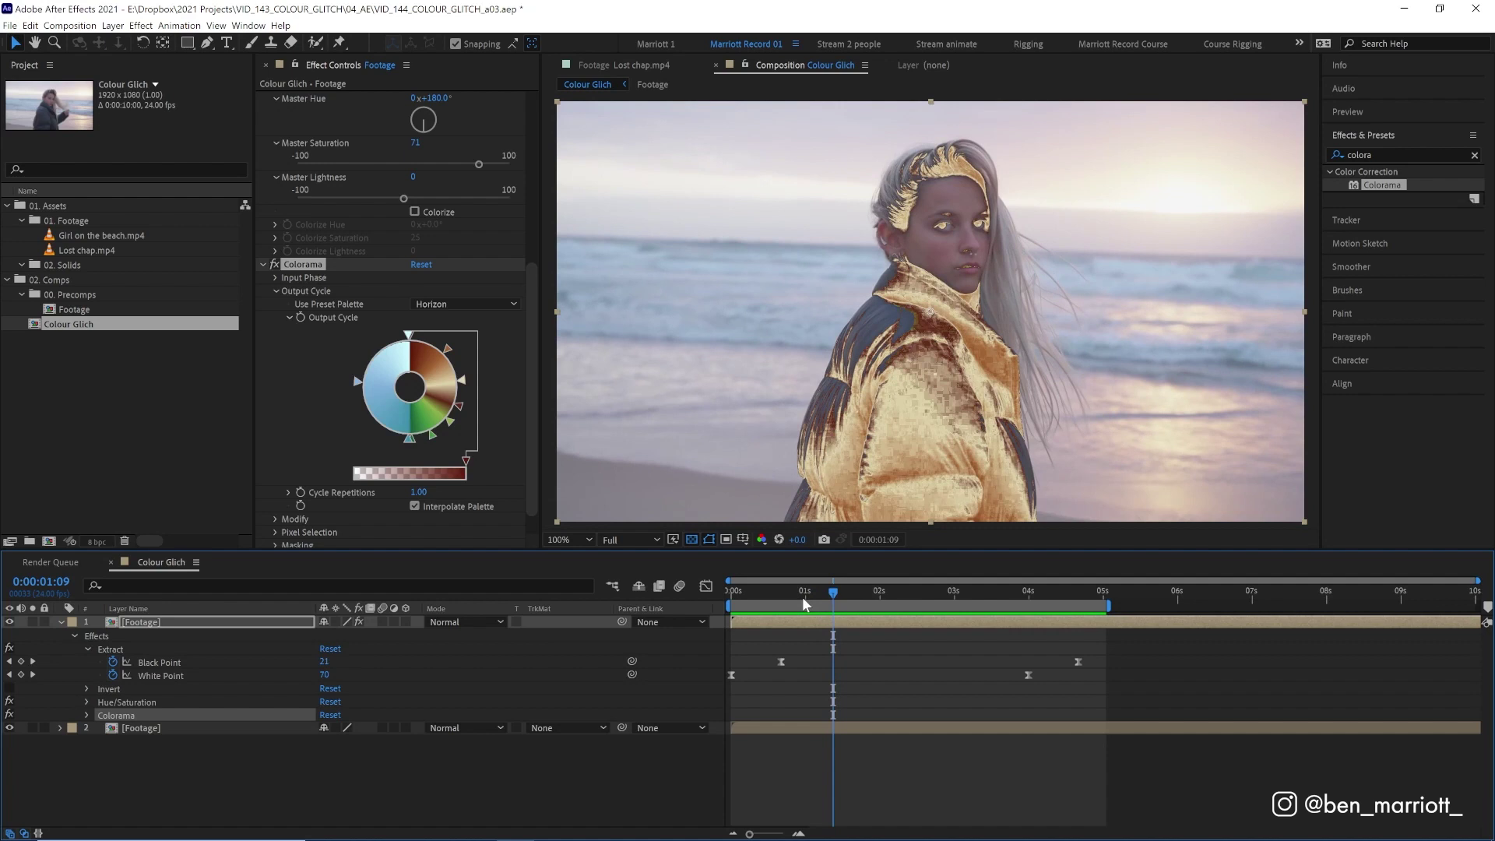
{"action": "mouse_move", "coordinate": [833, 594]}
{"action": "left_mouse_down"}
{"action": "mouse_move", "coordinate": [849, 596]}
{"action": "mouse_move", "coordinate": [834, 597]}
{"action": "left_mouse_up"}
{"action": "key", "text": "space"}
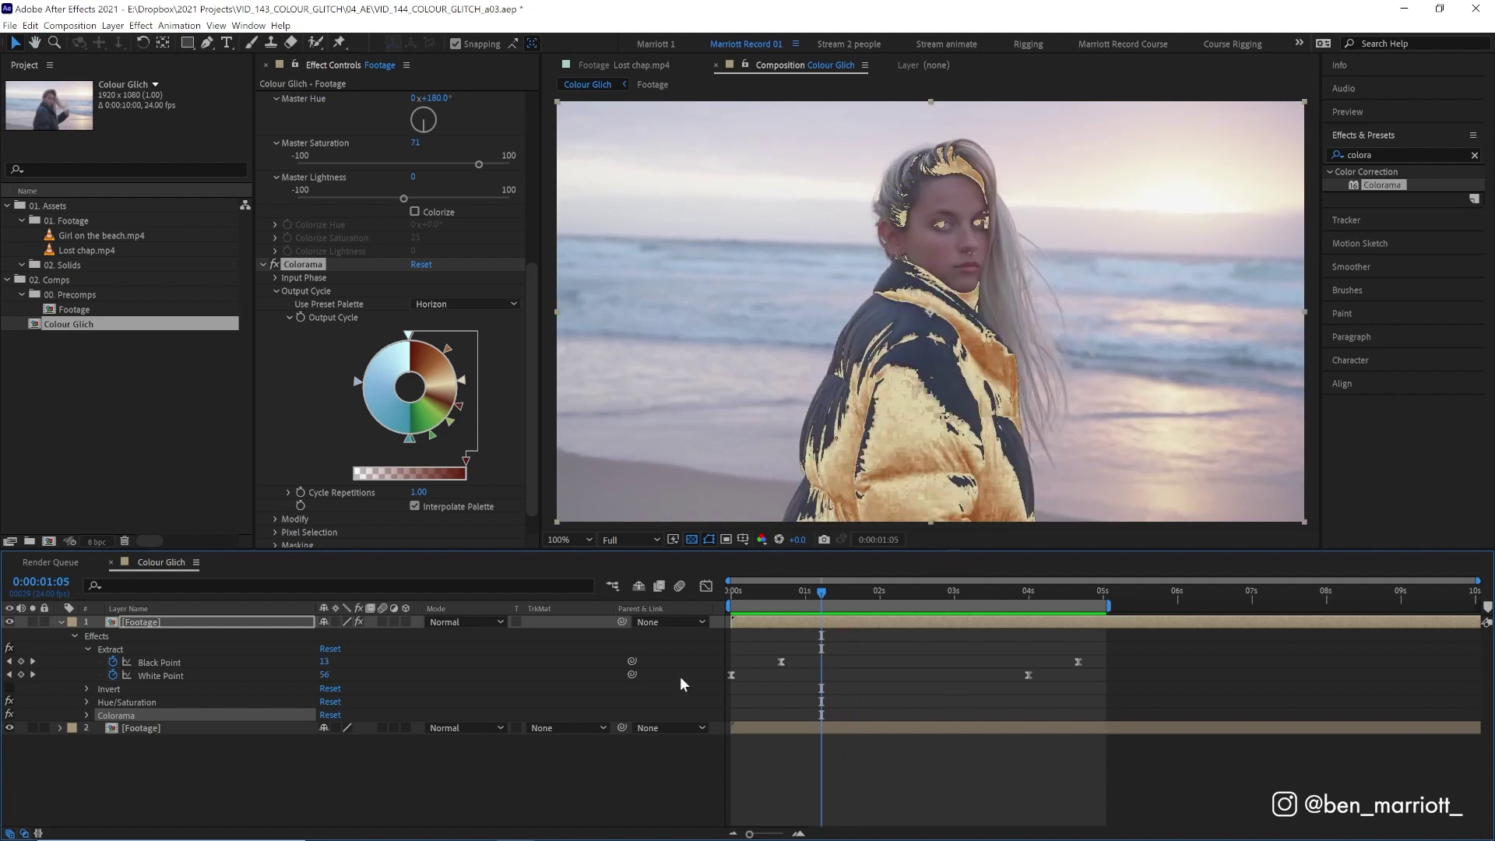
Step: Set the top Footage layer's blend mode to Difference after briefly trying Subtract
{"action": "left_click", "coordinate": [449, 618]}
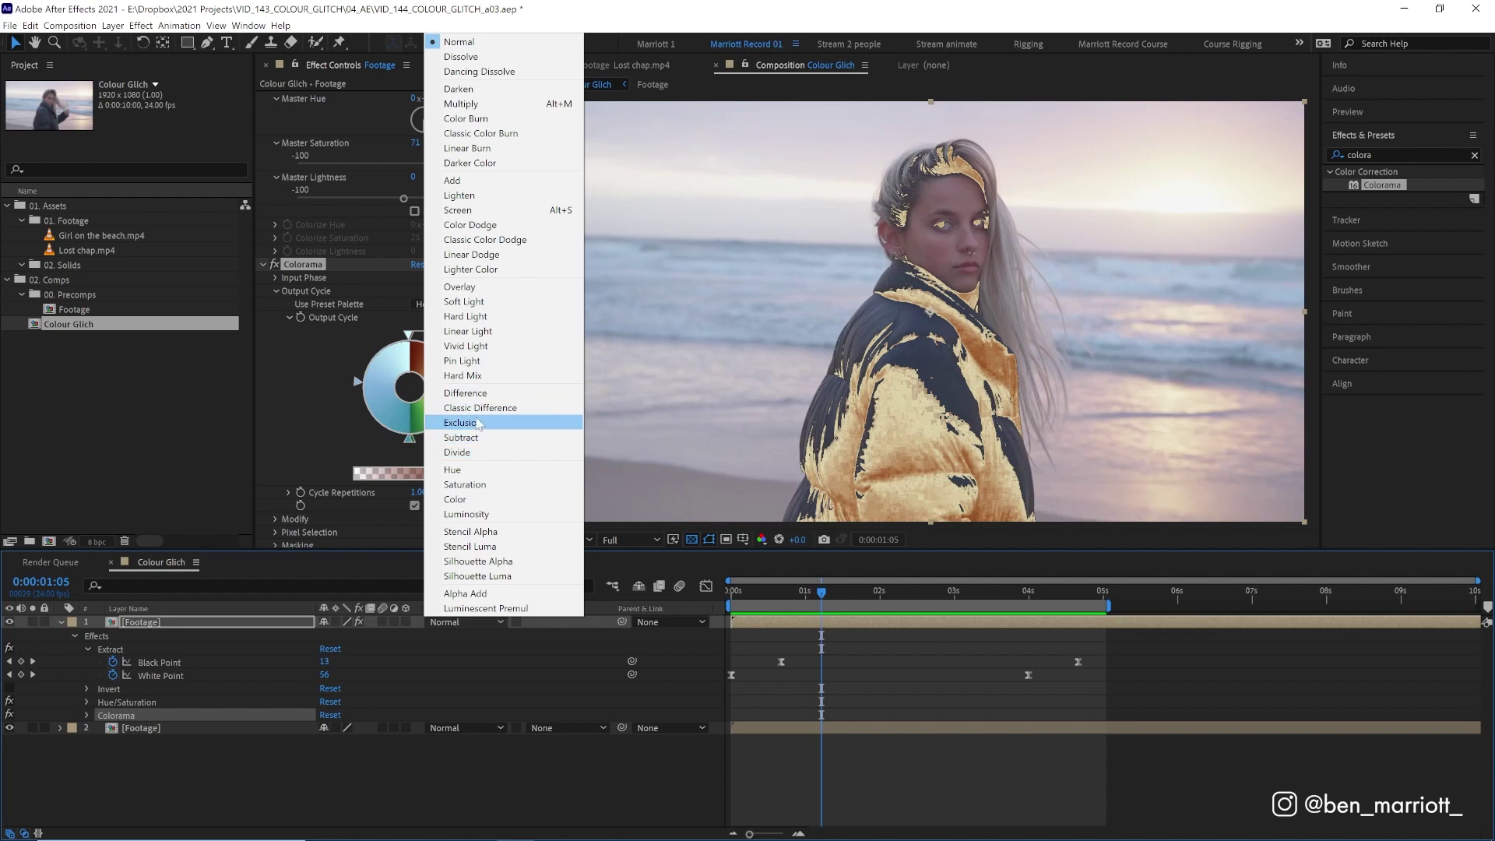
{"action": "left_click", "coordinate": [481, 394]}
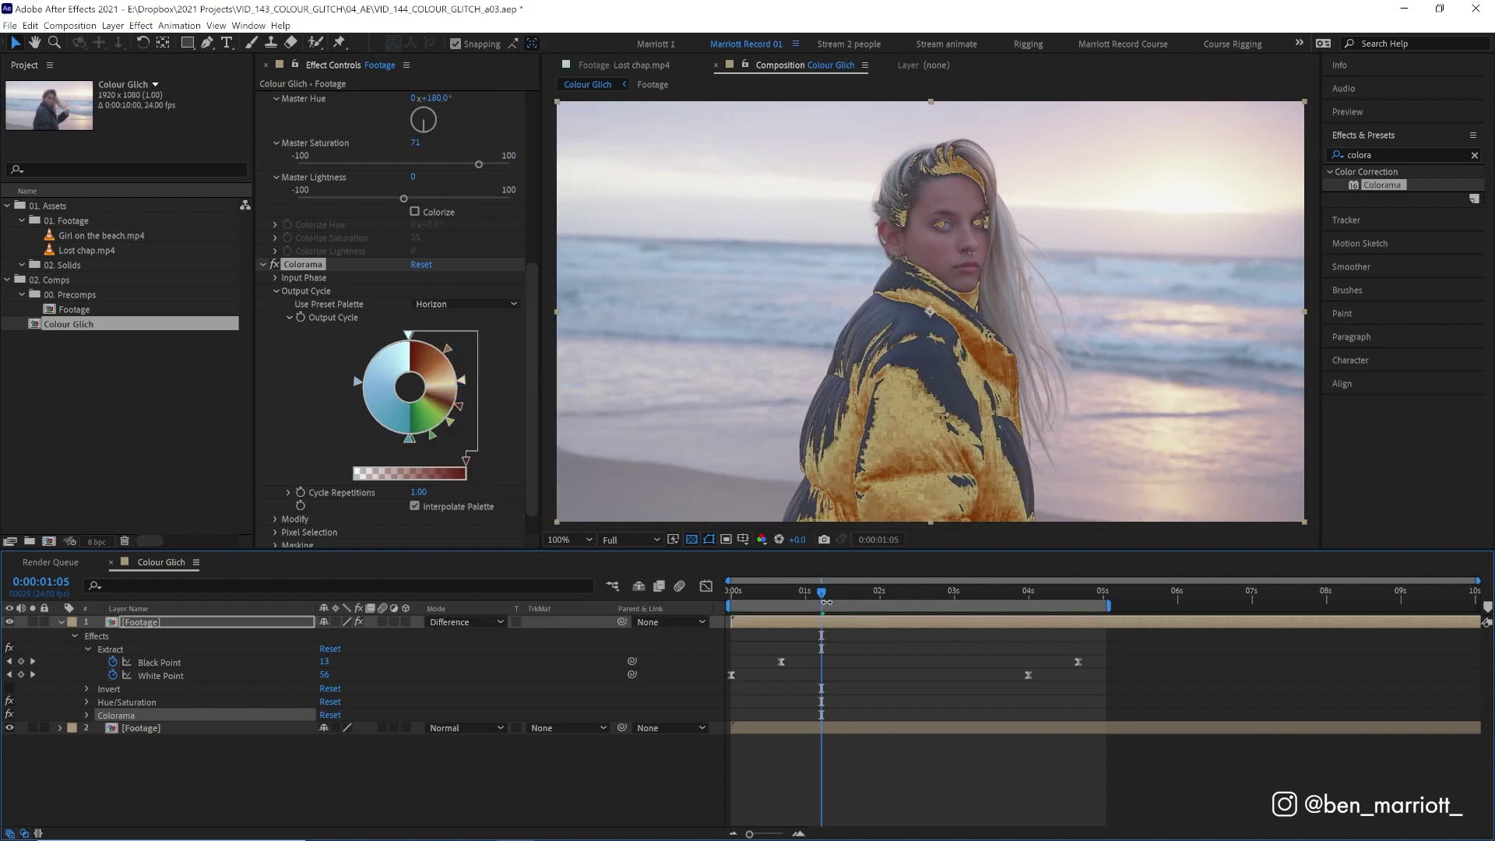
{"action": "left_click", "coordinate": [775, 595]}
{"action": "key", "text": "space"}
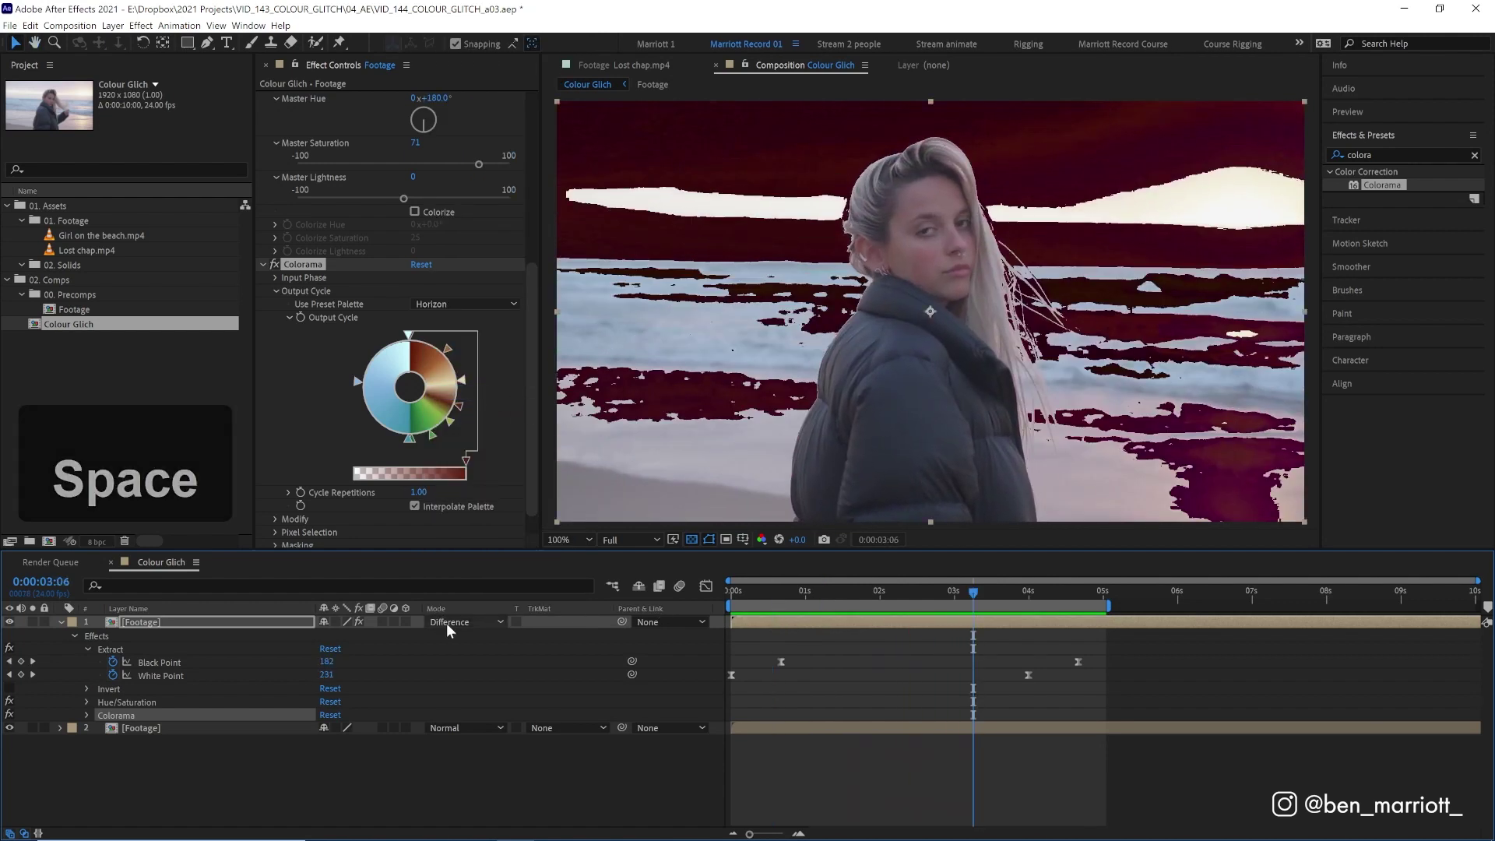
{"action": "left_click", "coordinate": [448, 629]}
{"action": "left_click", "coordinate": [499, 439]}
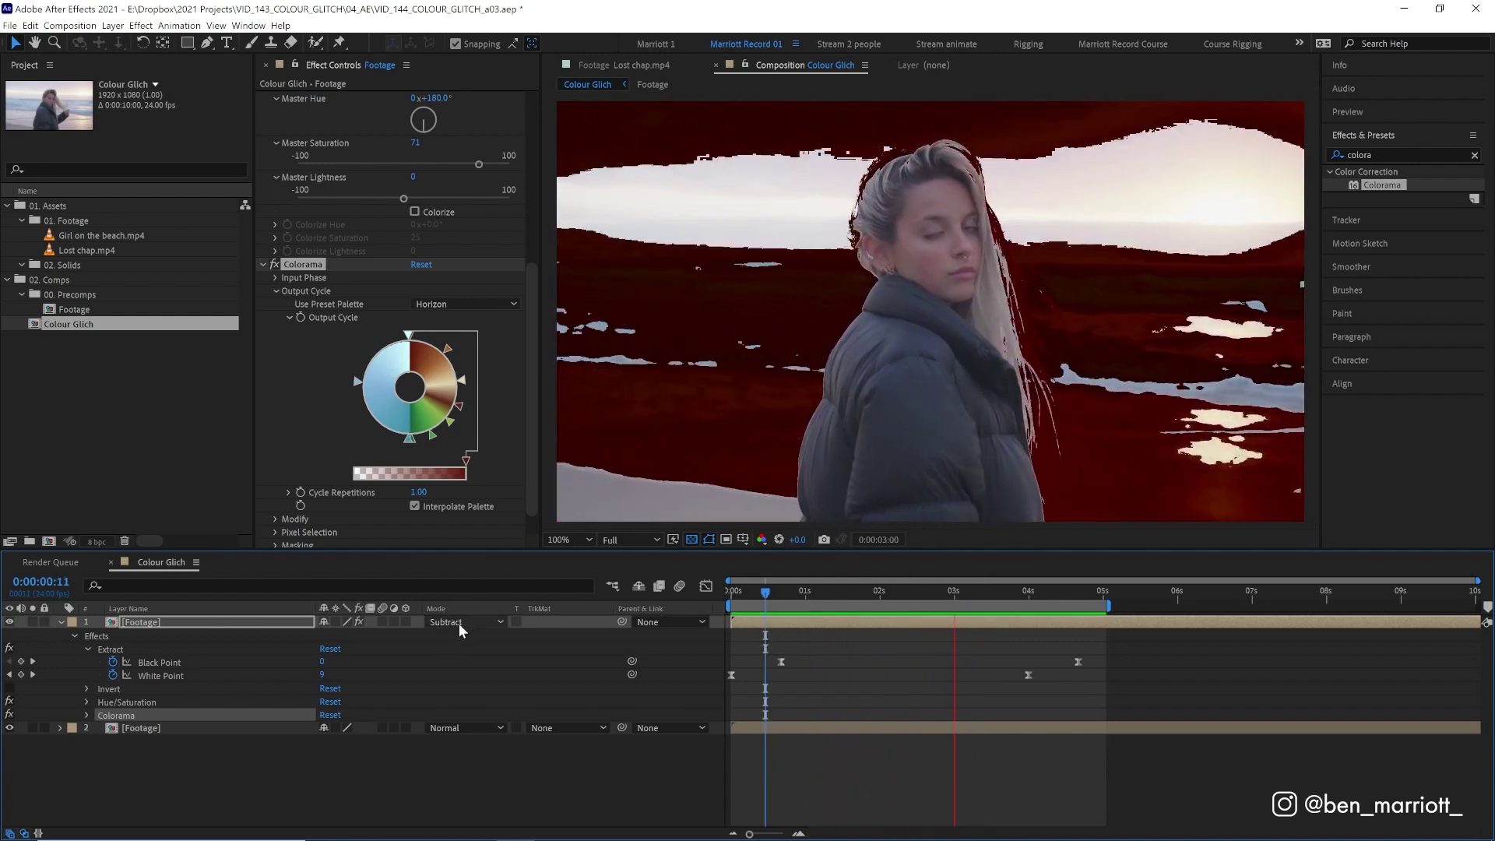
{"action": "key", "text": "space"}
{"action": "left_click", "coordinate": [460, 623]}
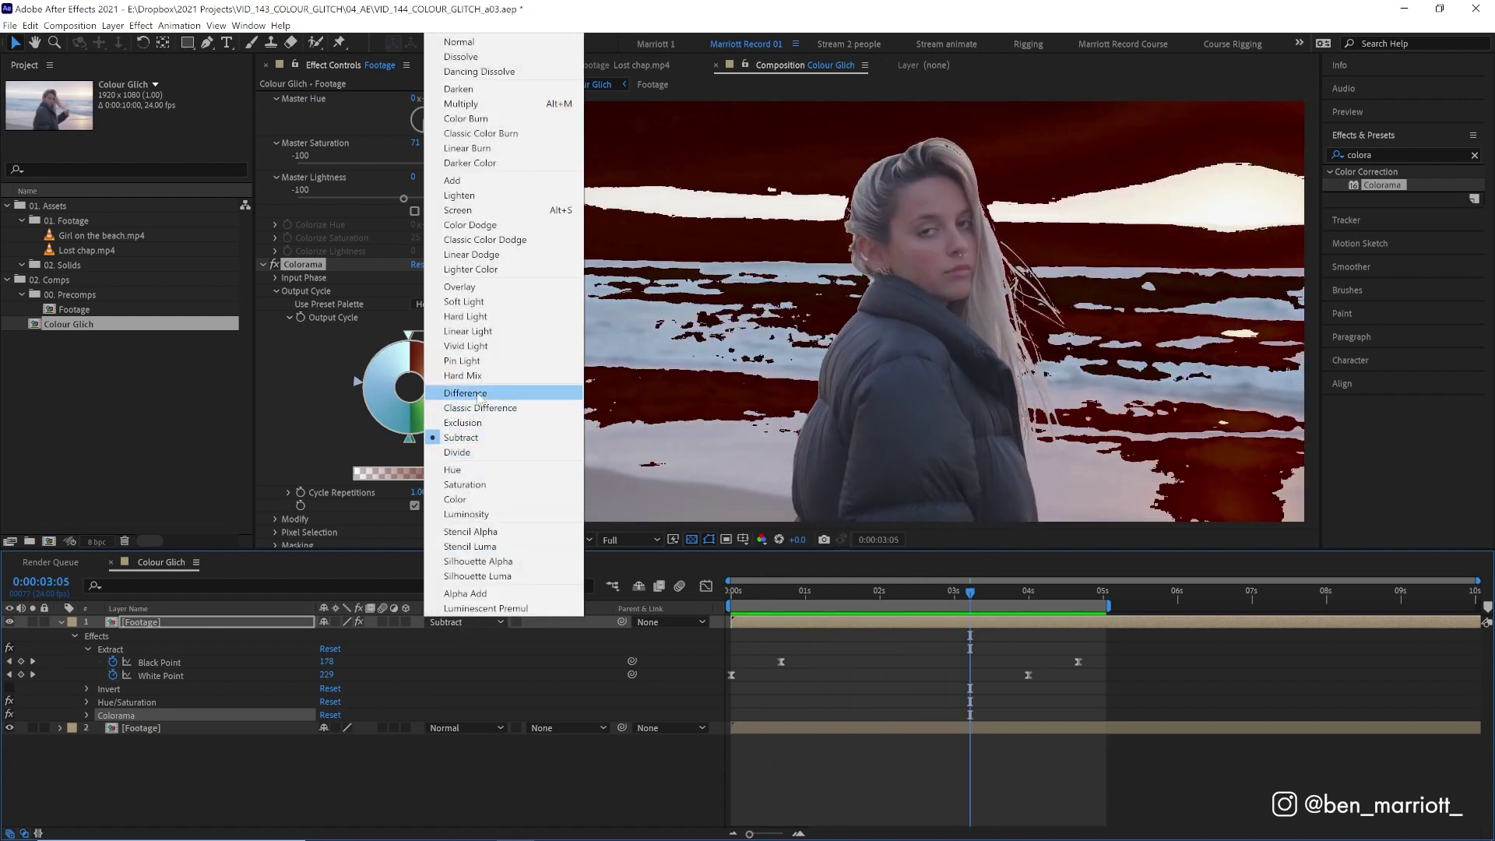
{"action": "left_click", "coordinate": [478, 394]}
{"action": "left_click", "coordinate": [472, 623]}
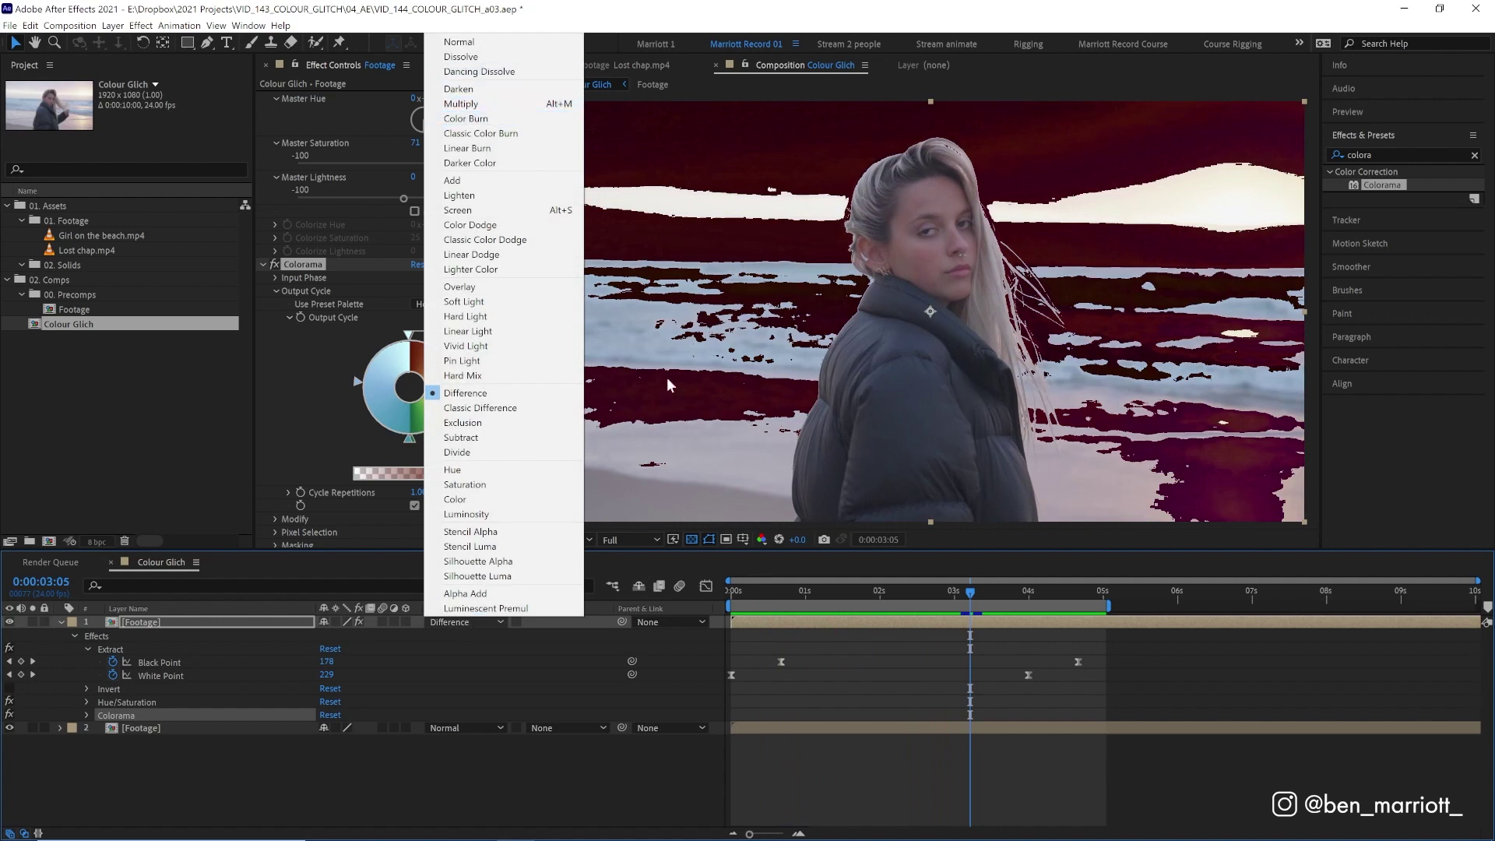
{"action": "left_click", "coordinate": [754, 587]}
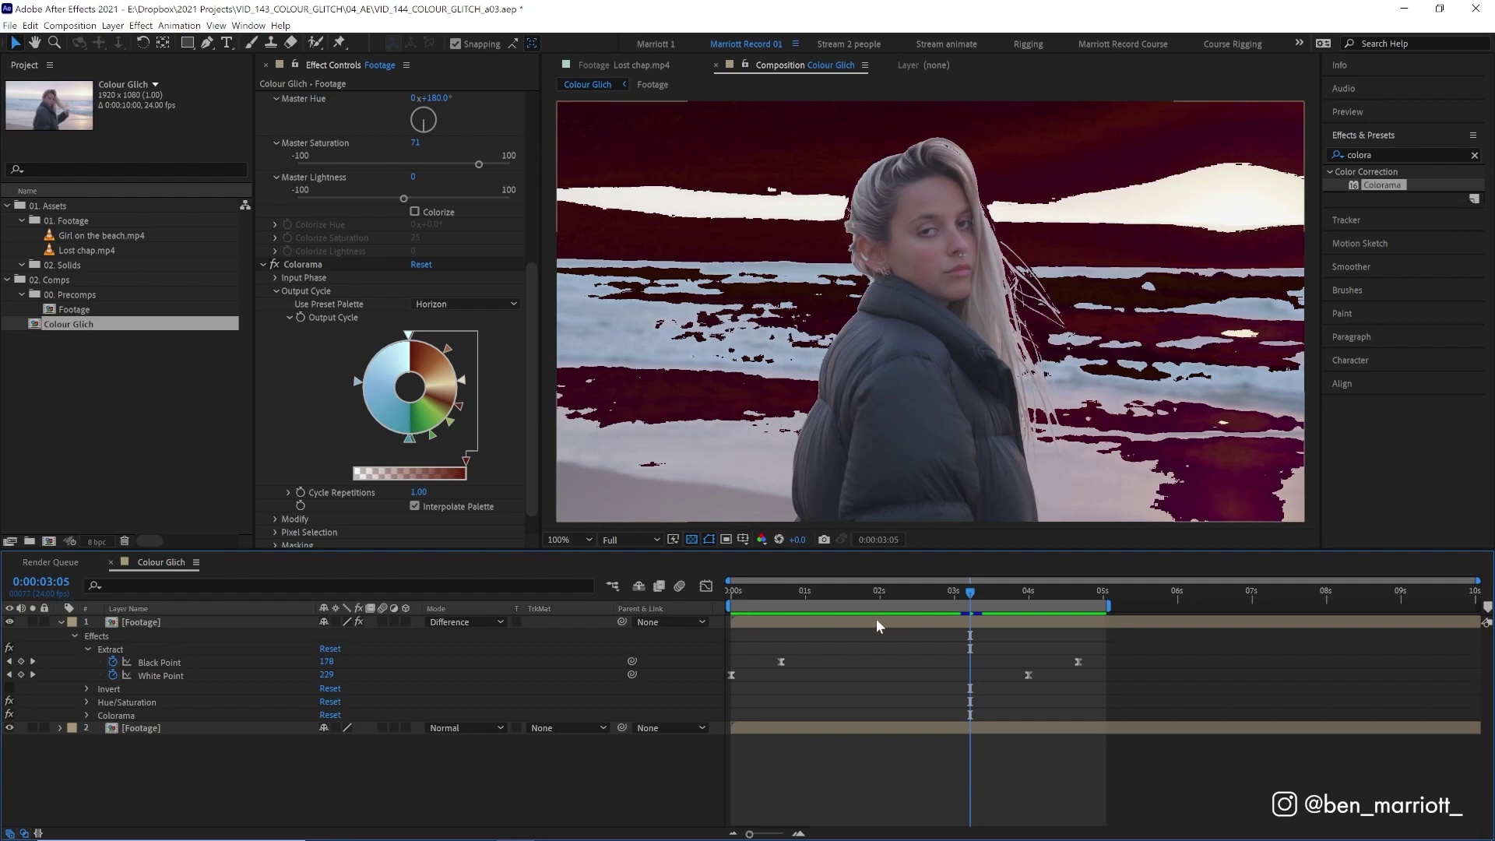
Step: Collapse the Tasks section, open the Moodboards wall and widen the DSM brick to two columns
{"action": "left_click", "coordinate": [816, 626]}
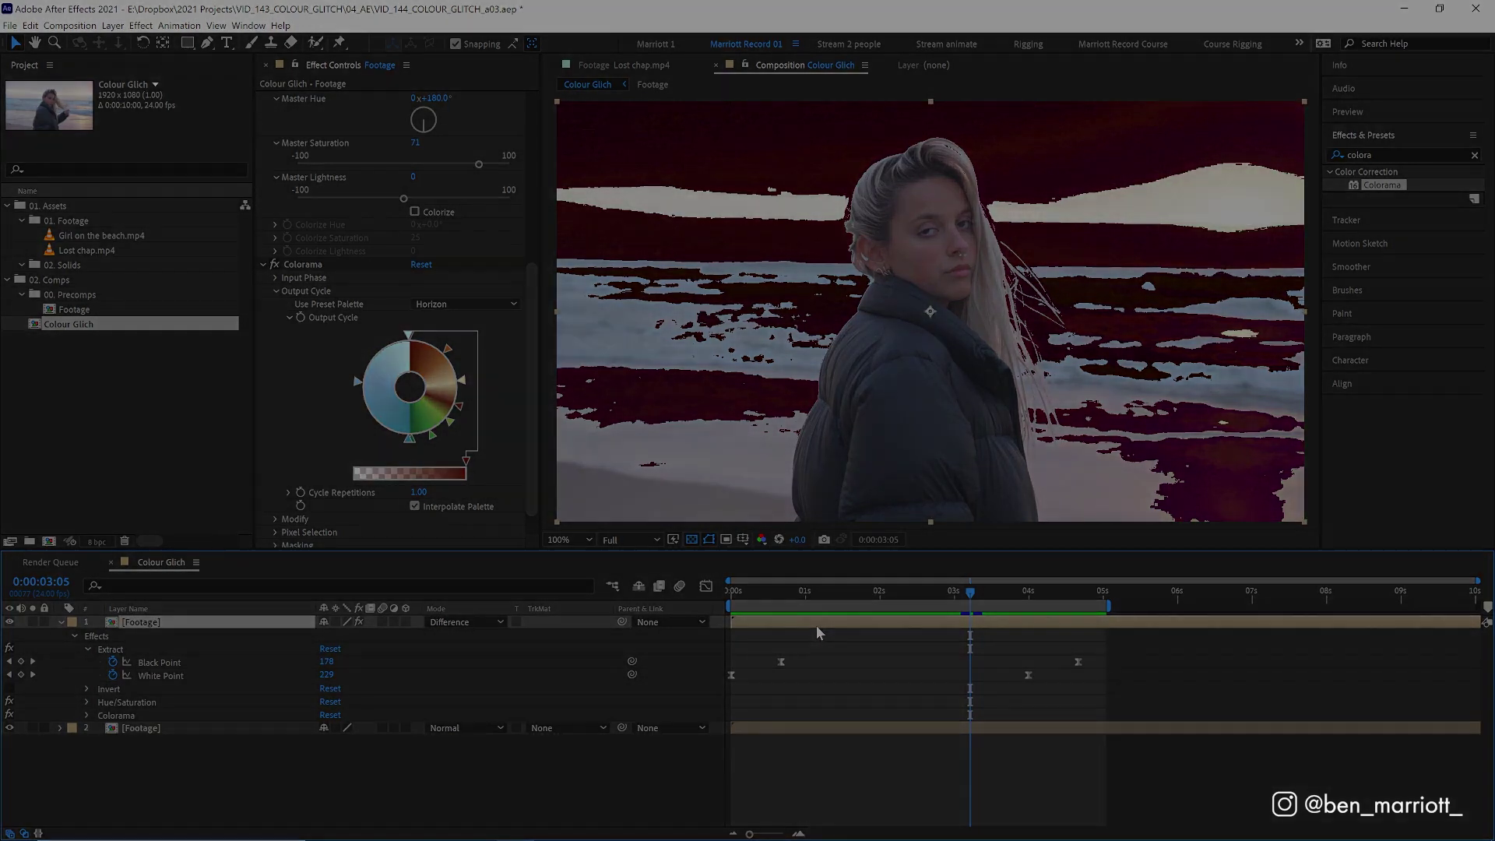
{"action": "key", "text": "ctrl+space"}
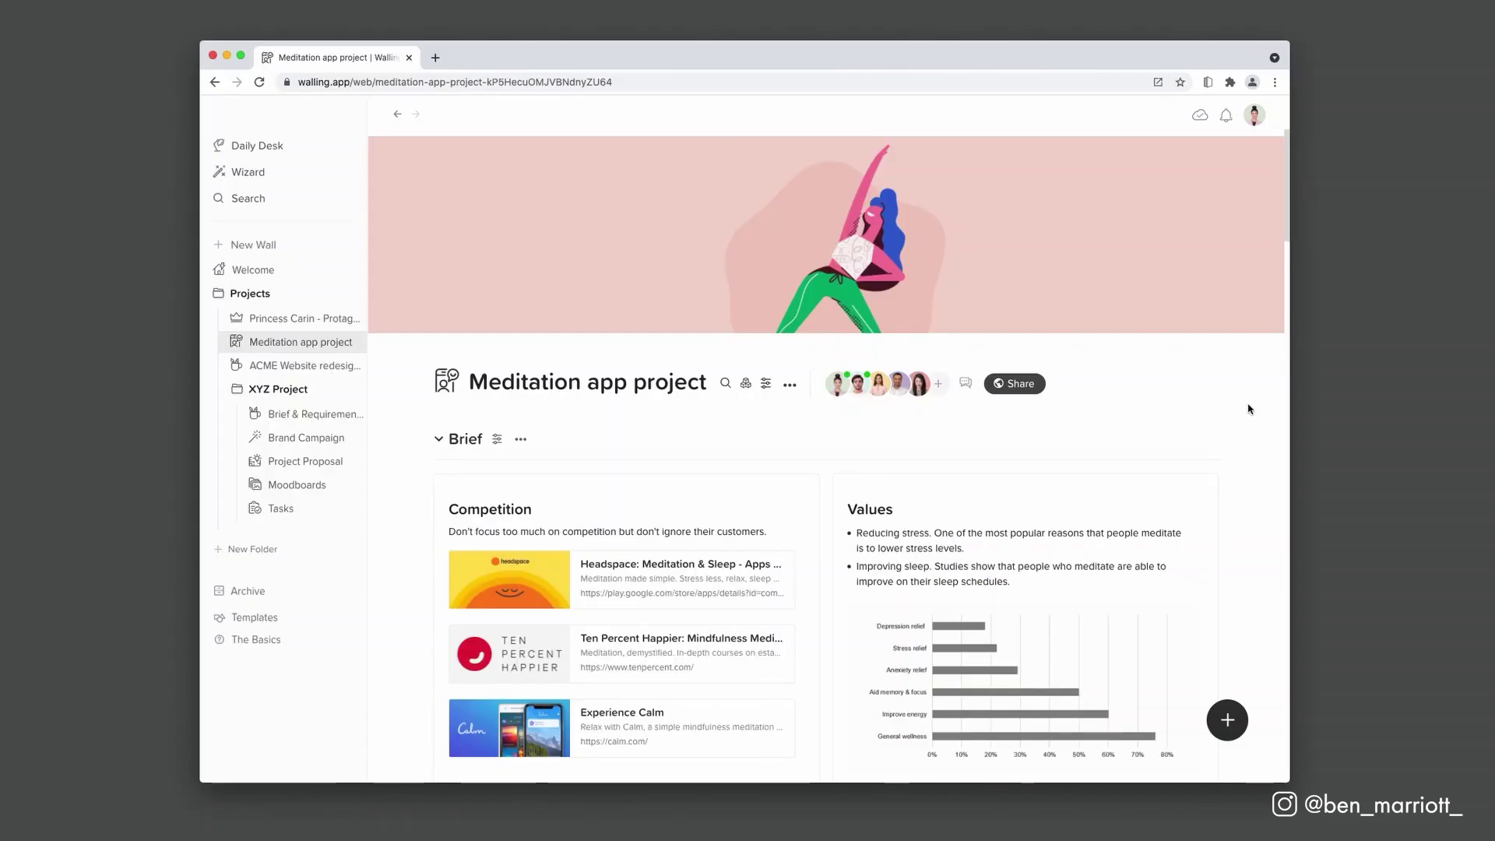
{"action": "scroll", "coordinate": [1249, 408], "scroll_direction": "down", "scroll_amount": 5}
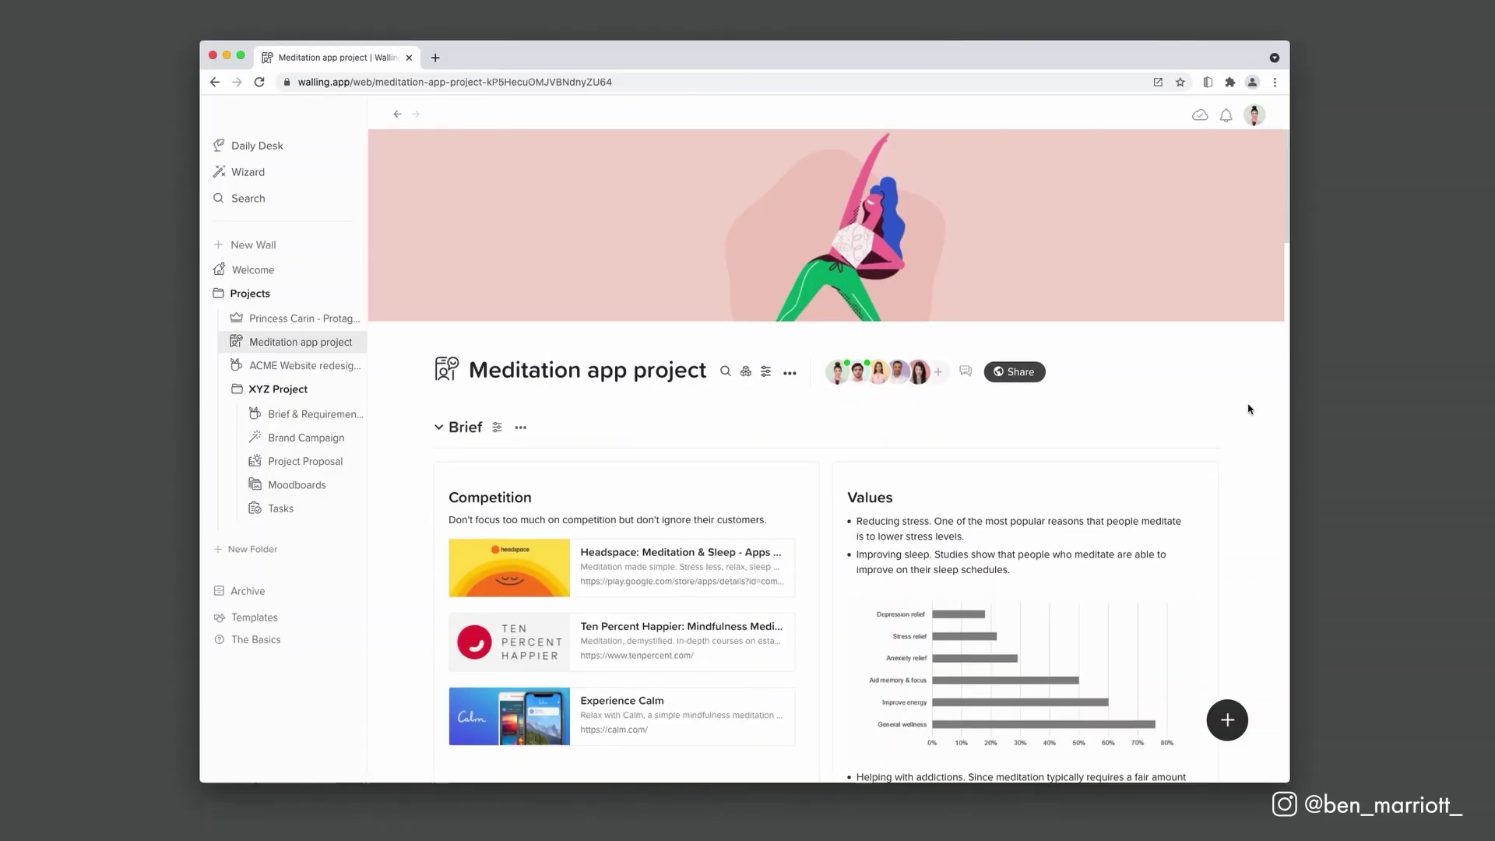
{"action": "scroll", "coordinate": [1249, 409], "scroll_direction": "down", "scroll_amount": 8}
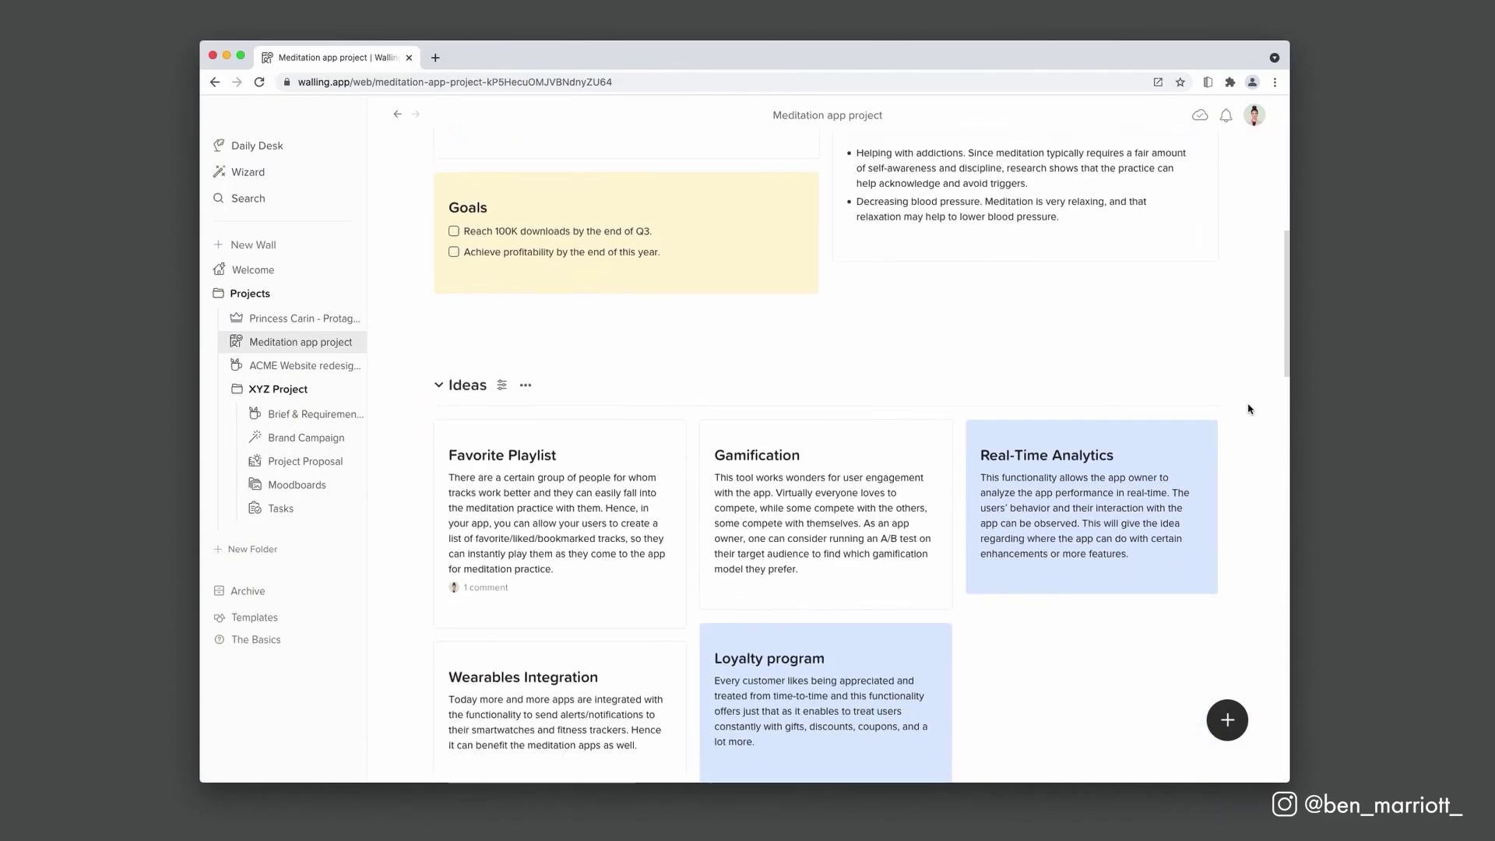
{"action": "scroll", "coordinate": [1248, 409], "scroll_direction": "down", "scroll_amount": 5}
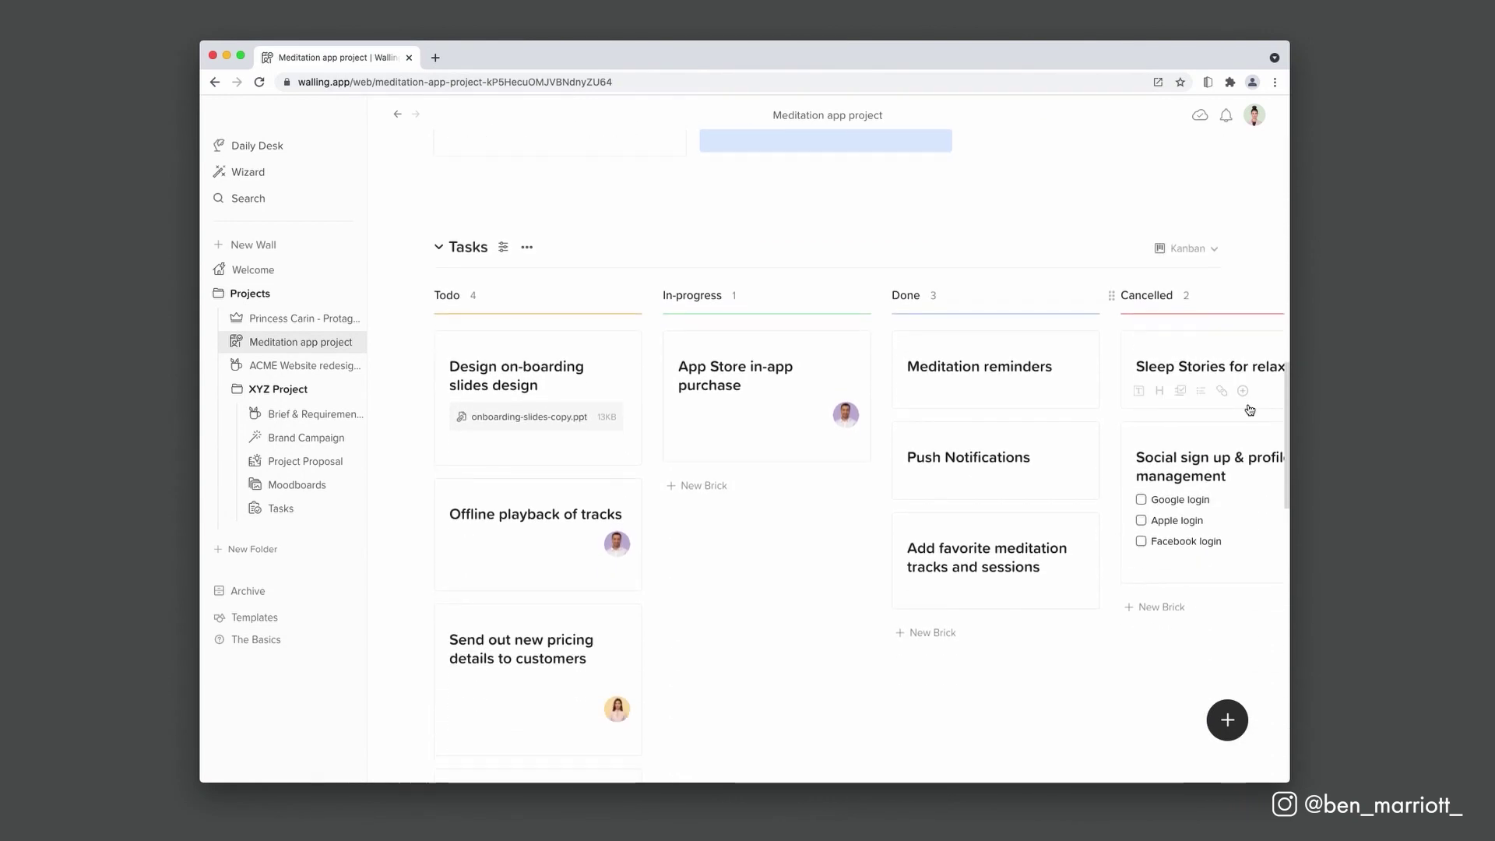
{"action": "scroll", "coordinate": [1129, 468], "scroll_direction": "right", "scroll_amount": 3}
{"action": "scroll", "coordinate": [1036, 462], "scroll_direction": "right", "scroll_amount": 1}
{"action": "scroll", "coordinate": [1036, 462], "scroll_direction": "left", "scroll_amount": 4}
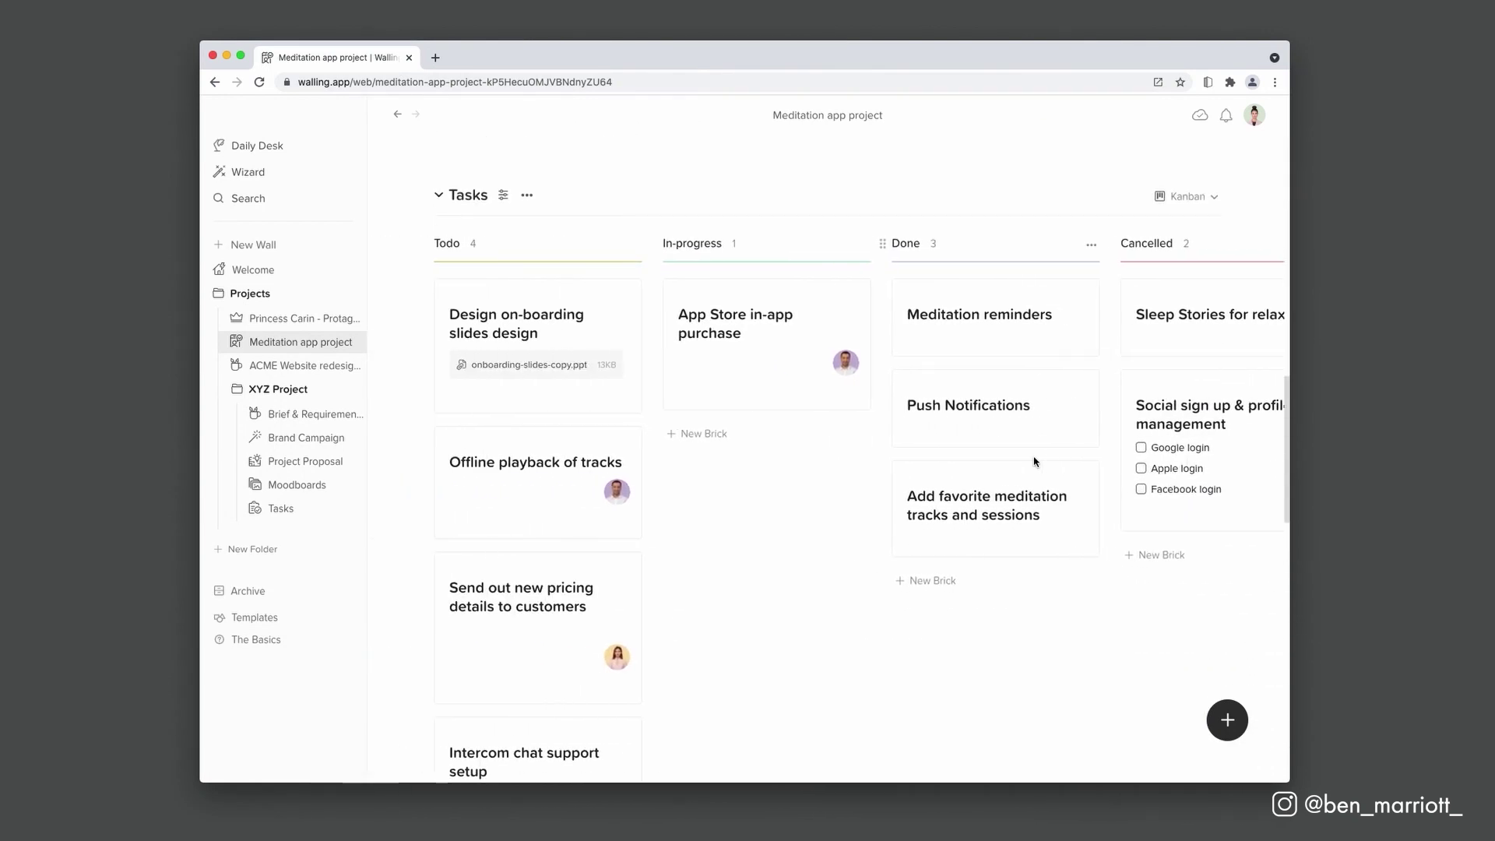
{"action": "left_click", "coordinate": [441, 197]}
{"action": "scroll", "coordinate": [391, 254], "scroll_direction": "down", "scroll_amount": 2}
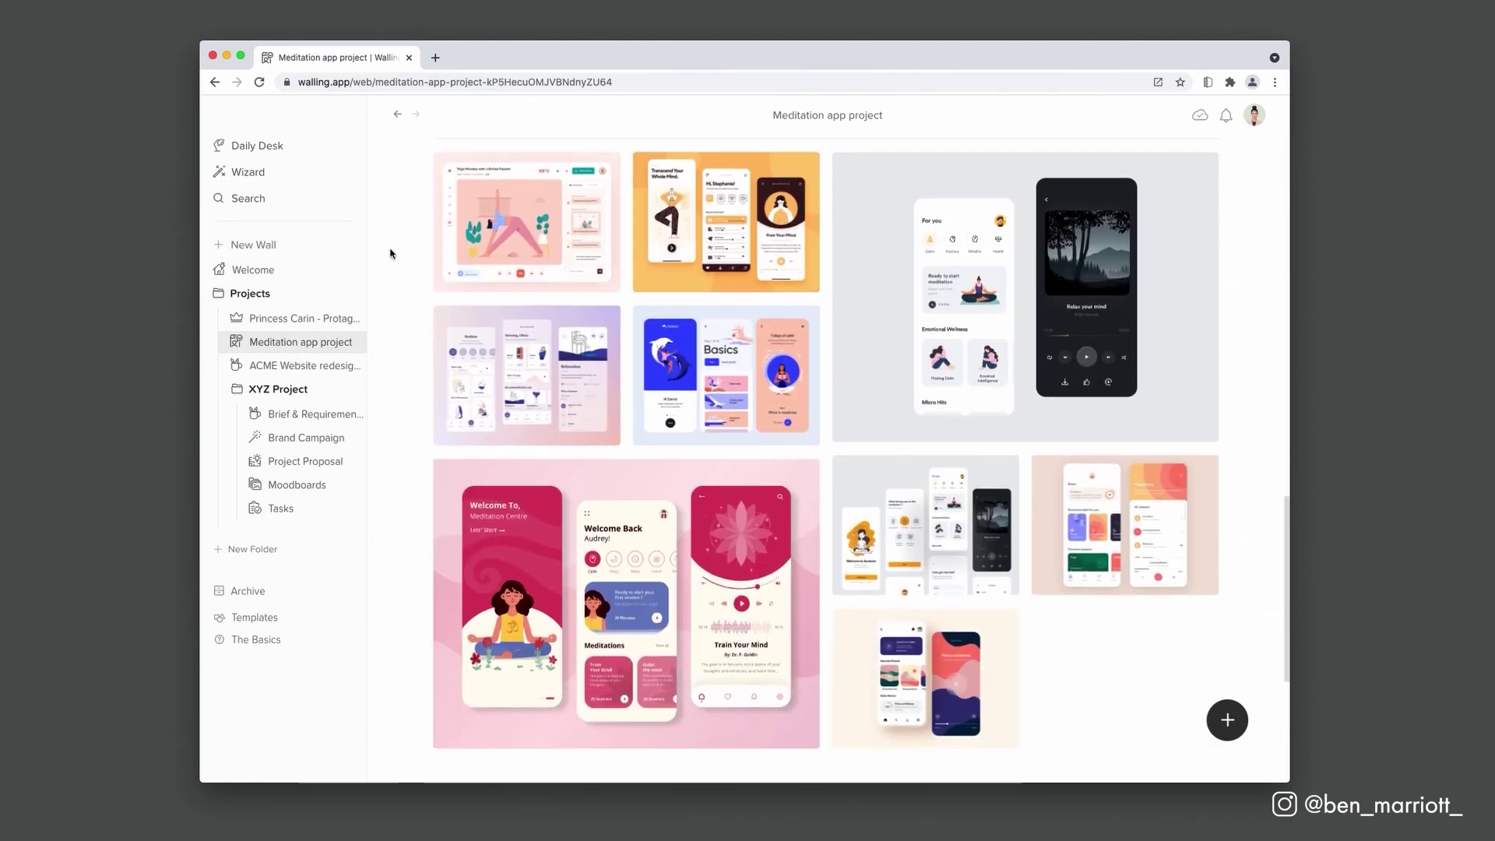
{"action": "left_click", "coordinate": [297, 484]}
{"action": "left_click", "coordinate": [914, 383]}
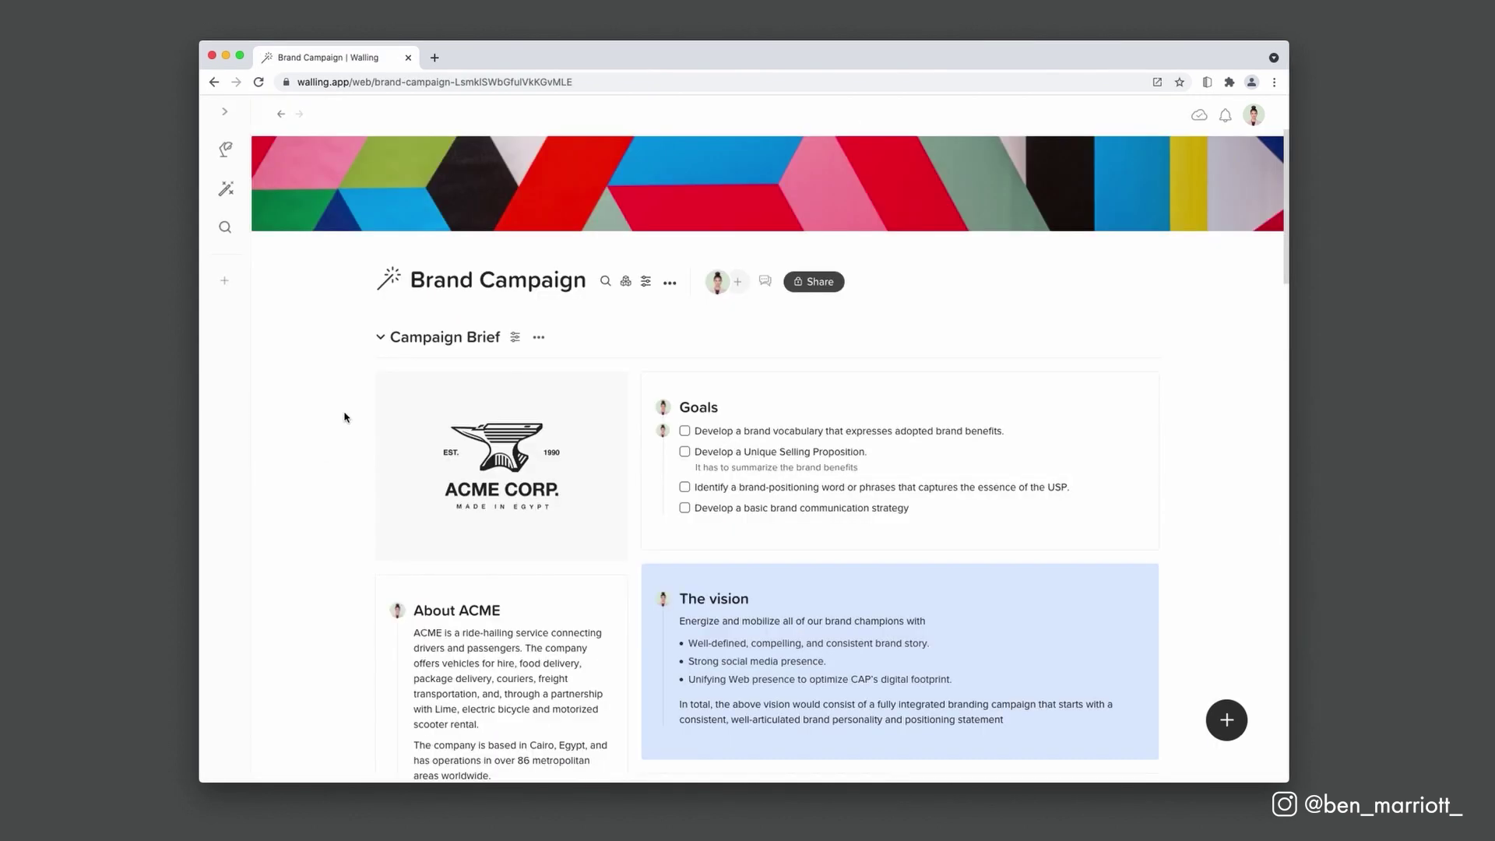
Step: Collapse Campaign Brief, set phone inspiration to 3 columns, and reorder the storyboard sketches
{"action": "left_click", "coordinate": [383, 340]}
{"action": "scroll", "coordinate": [331, 390], "scroll_direction": "down", "scroll_amount": 2}
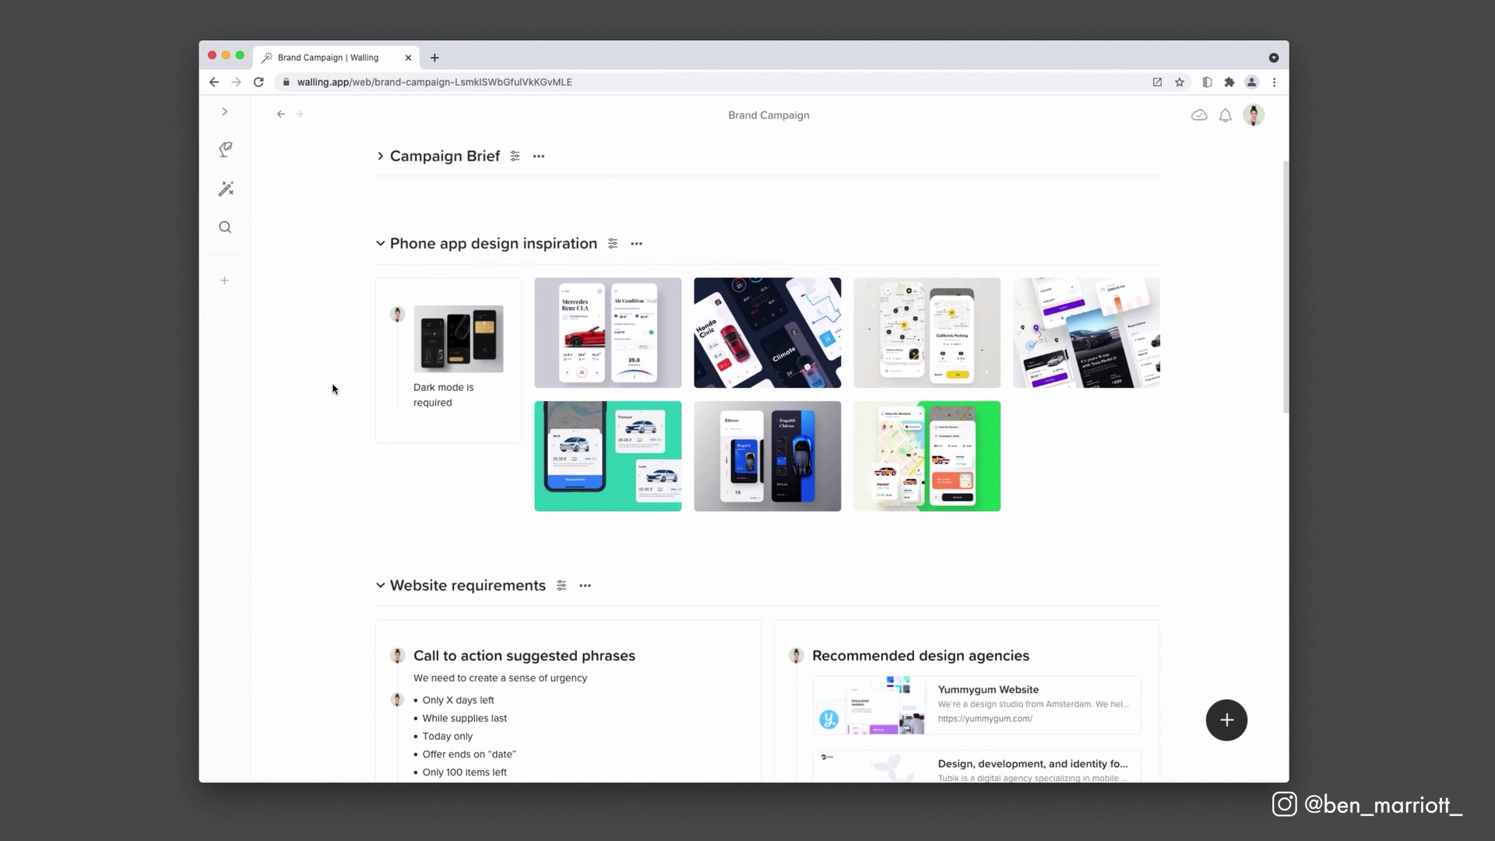
{"action": "left_click", "coordinate": [612, 244]}
{"action": "left_click", "coordinate": [1226, 284]}
{"action": "left_click", "coordinate": [1225, 283]}
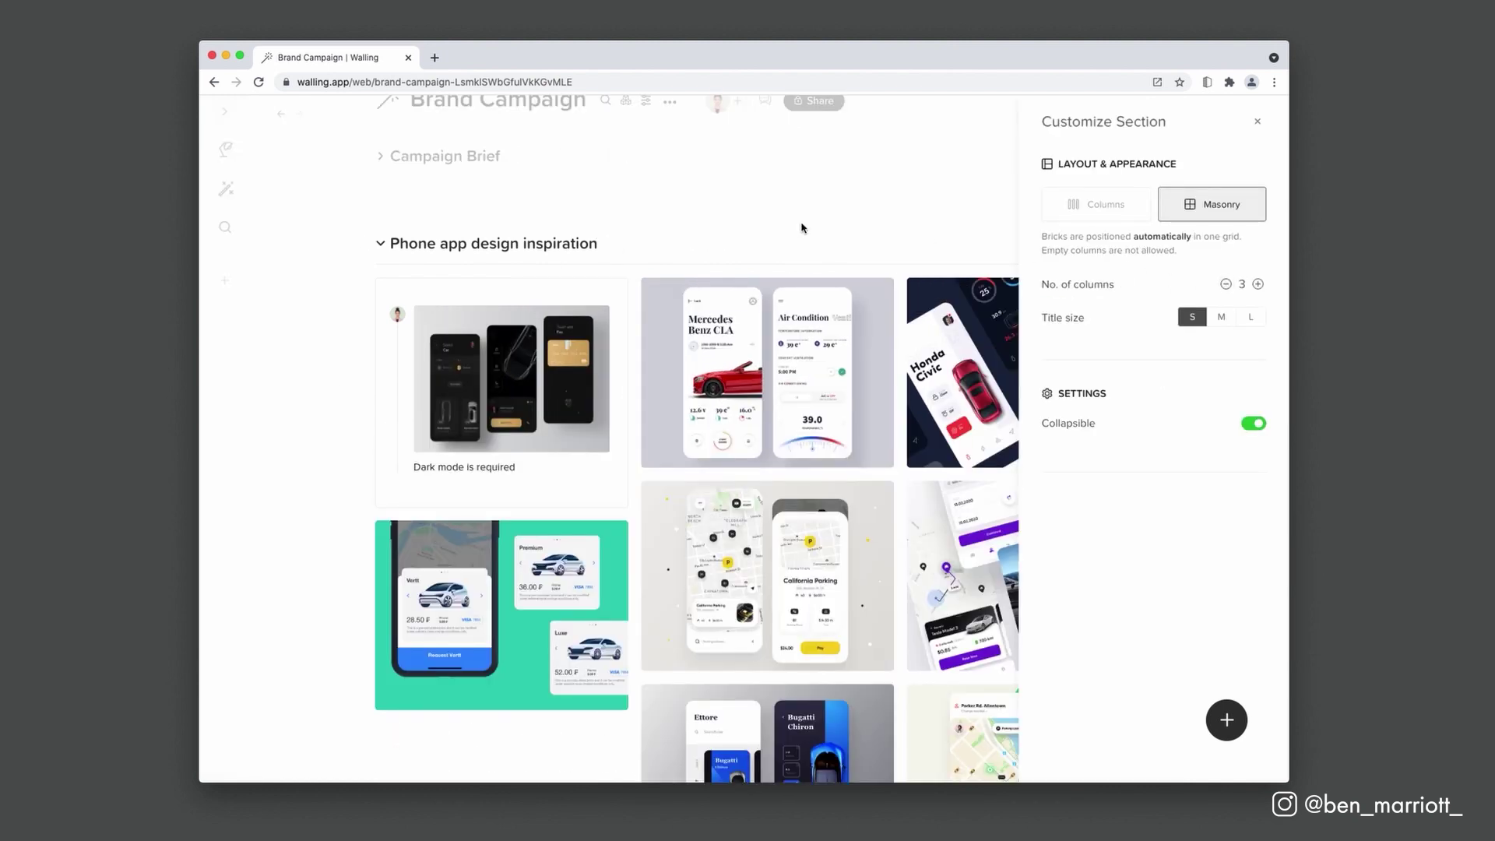
{"action": "left_click", "coordinate": [803, 229]}
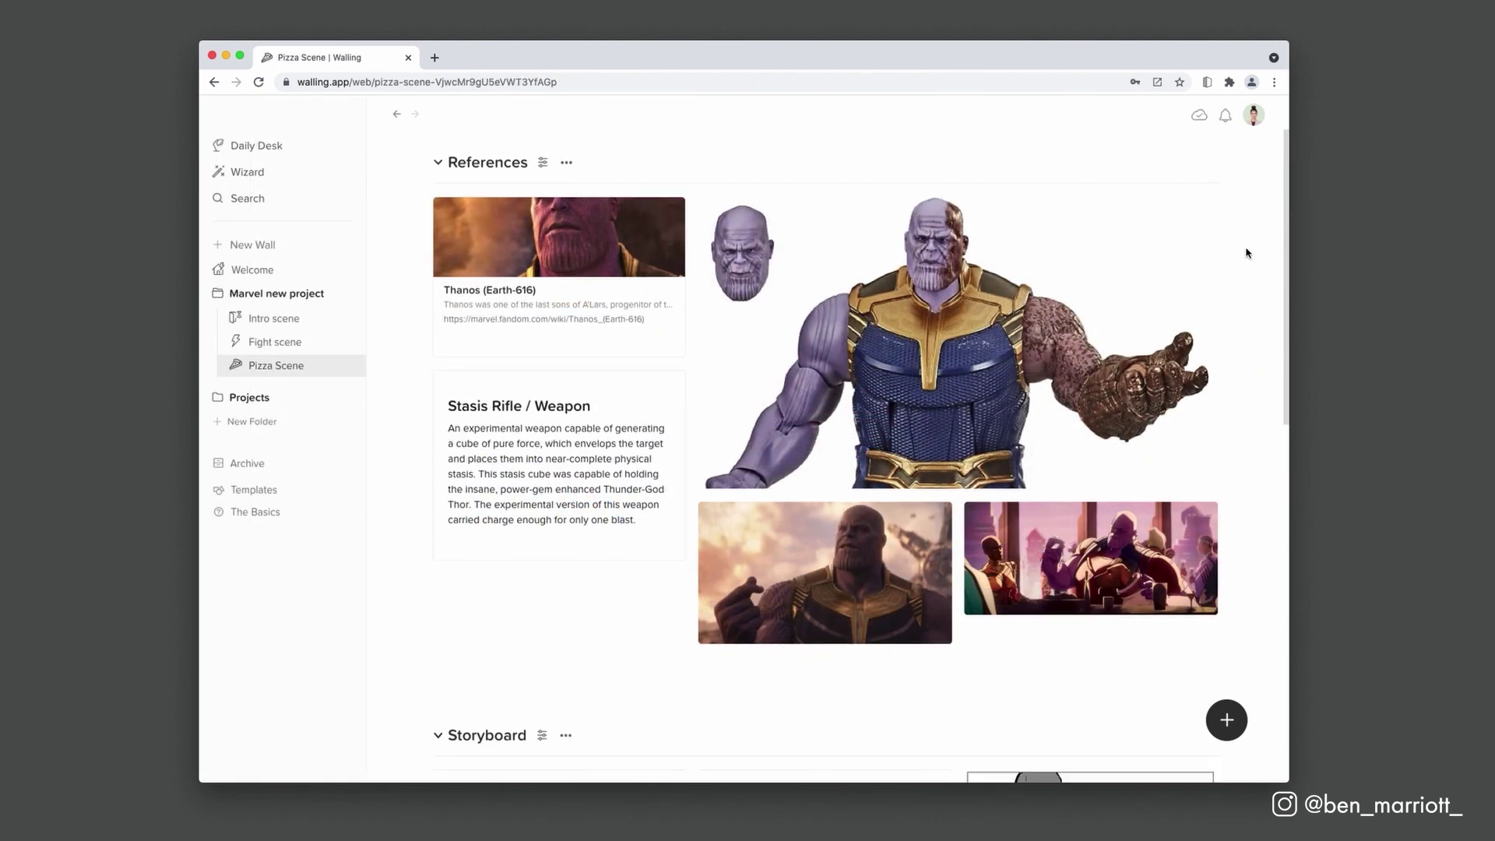
{"action": "scroll", "coordinate": [1247, 253], "scroll_direction": "down", "scroll_amount": 7}
{"action": "mouse_move", "coordinate": [1117, 396]}
{"action": "left_mouse_down"}
{"action": "mouse_move", "coordinate": [1047, 310]}
{"action": "mouse_move", "coordinate": [1075, 391]}
{"action": "left_mouse_up"}
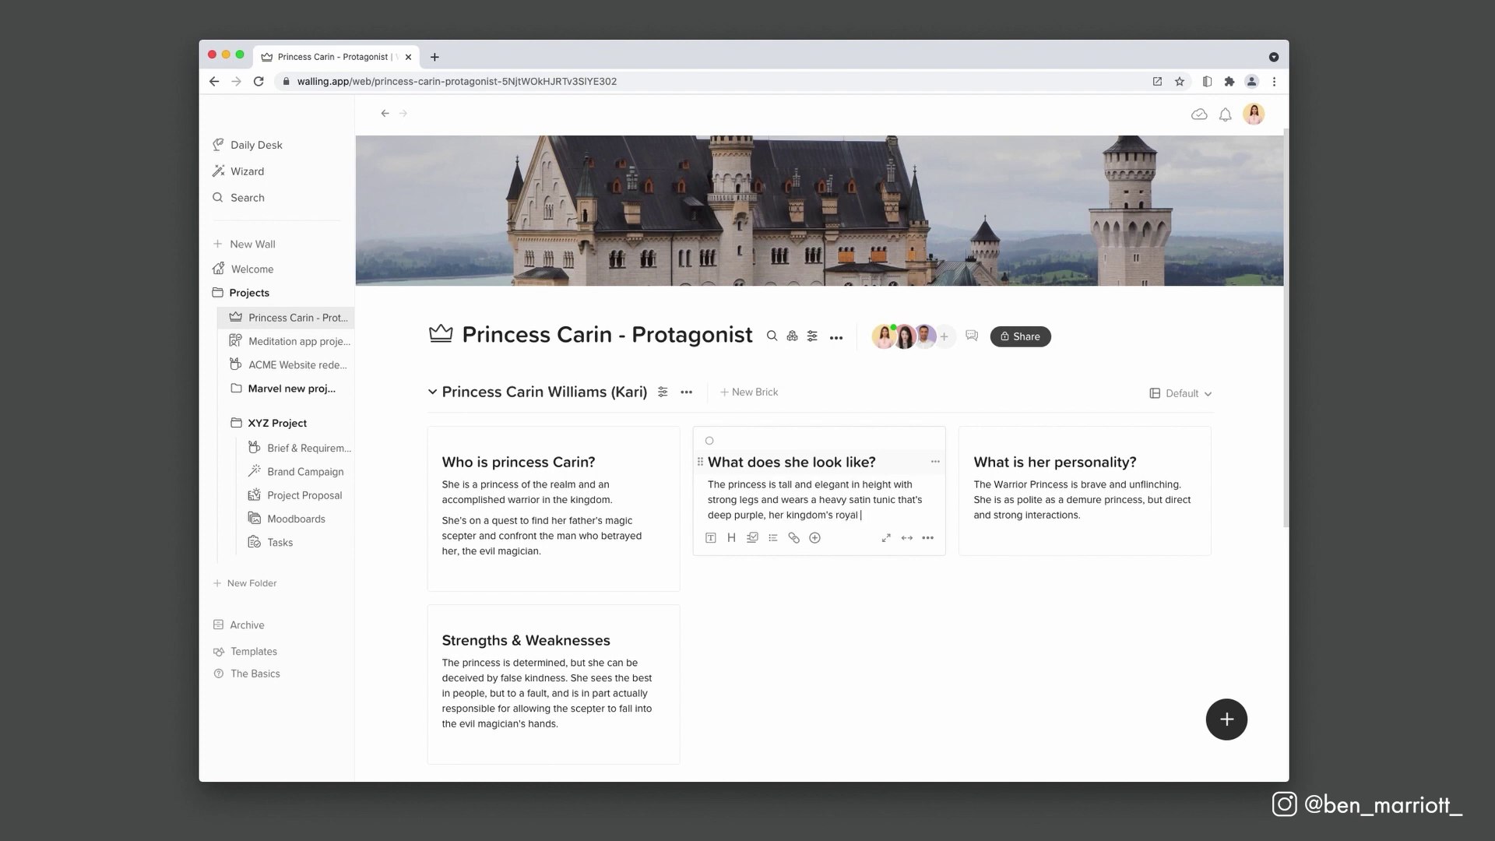
Step: Paste the medium.com article link into the appearance brick and drop an image into it
{"action": "type", "text": "https://medium.com/@rjwarner98/protagonist-personality-405dba076745"}
{"action": "scroll", "coordinate": [856, 465], "scroll_direction": "down", "scroll_amount": 3}
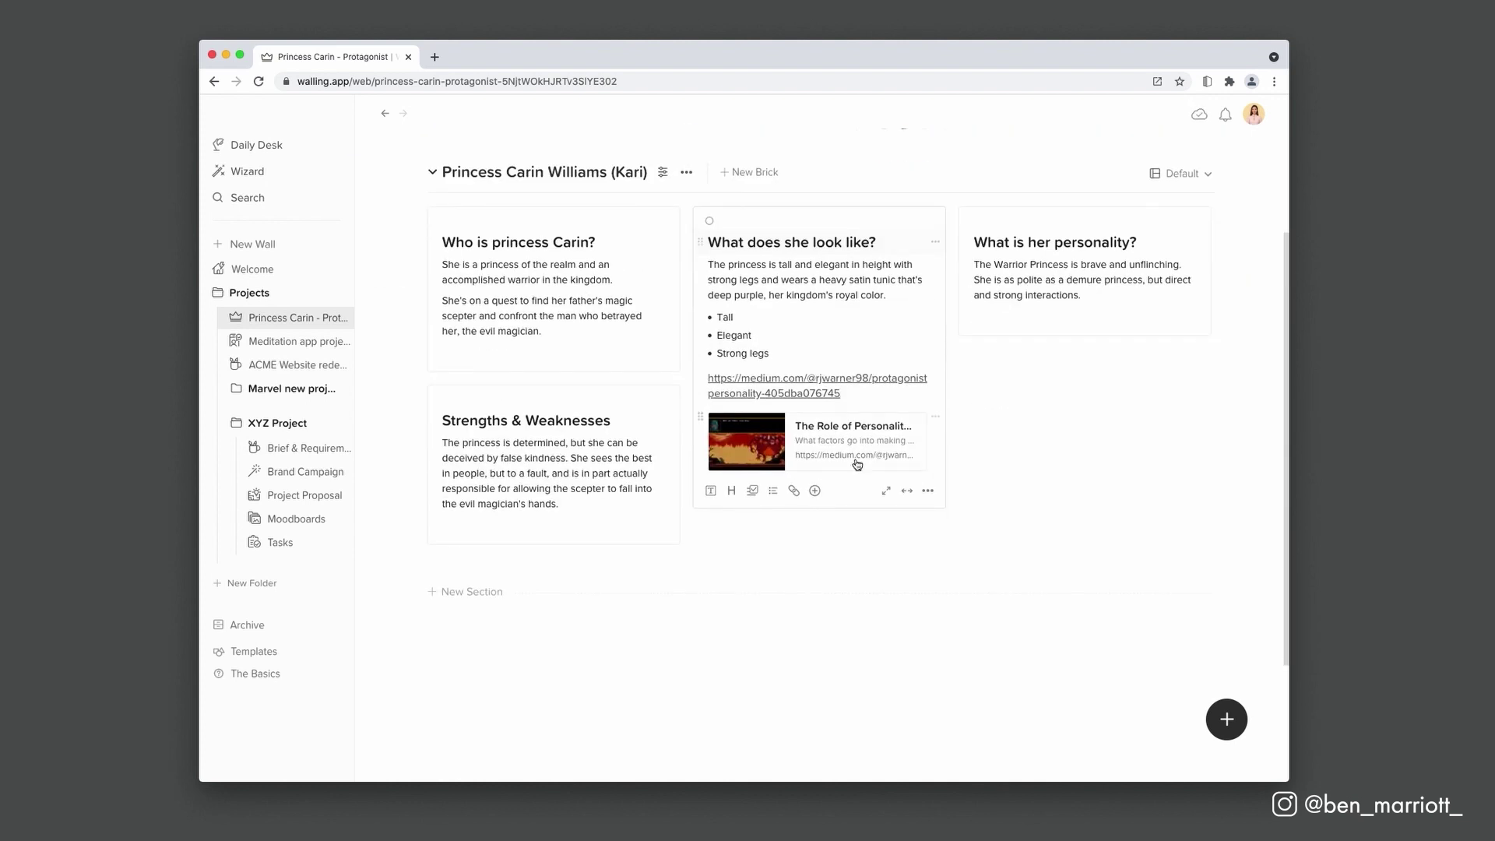
{"action": "left_click_drag", "start_coordinate": [833, 445], "coordinate": [1083, 233]}
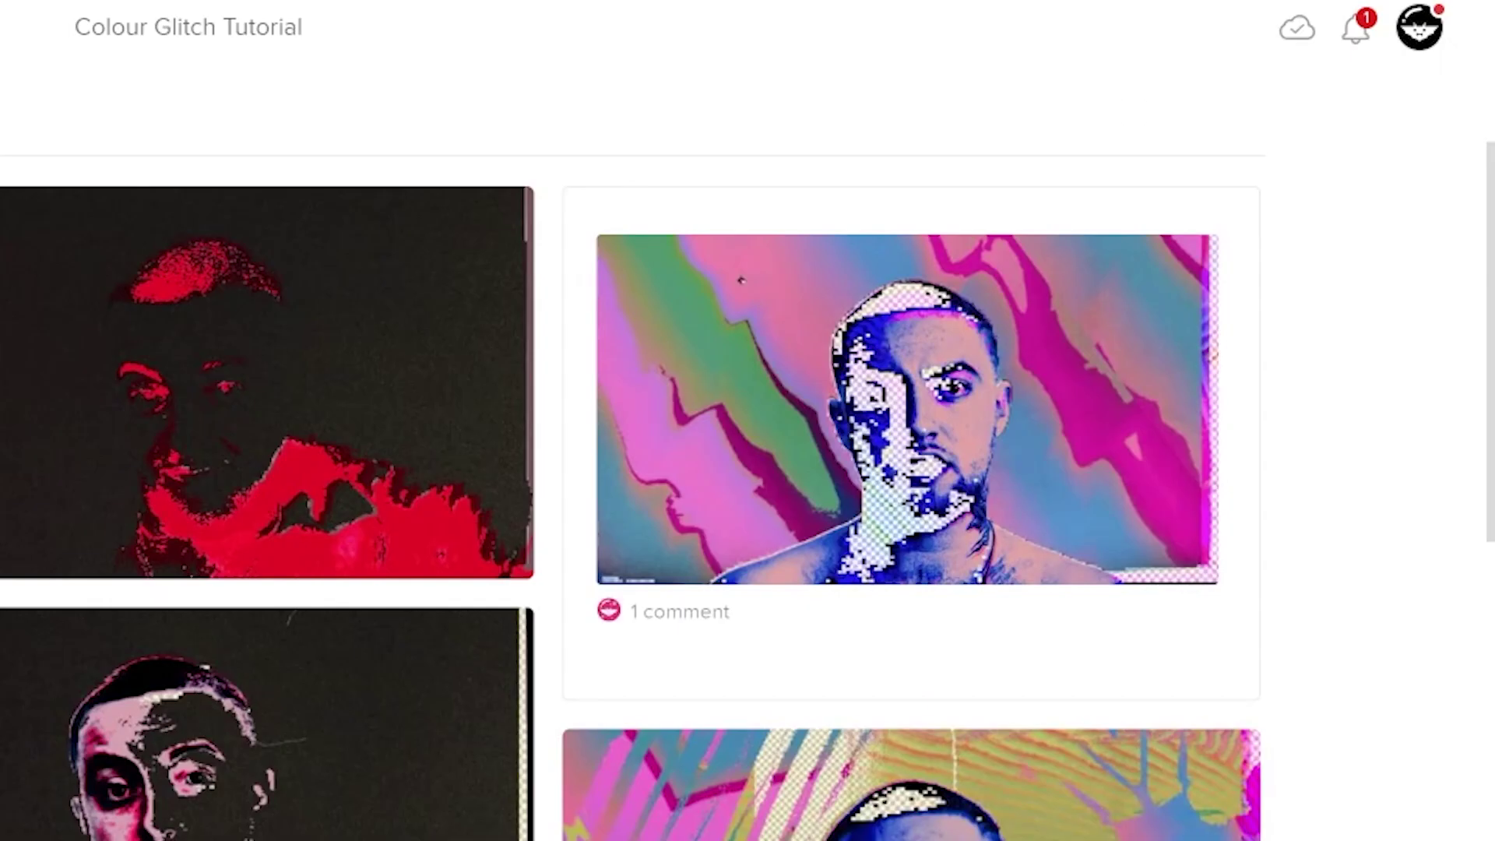
Step: Move the checkerboard video to the bottom-middle slot and comment 'I think one might be the one.' on Colour.mp4
{"action": "left_click", "coordinate": [704, 620]}
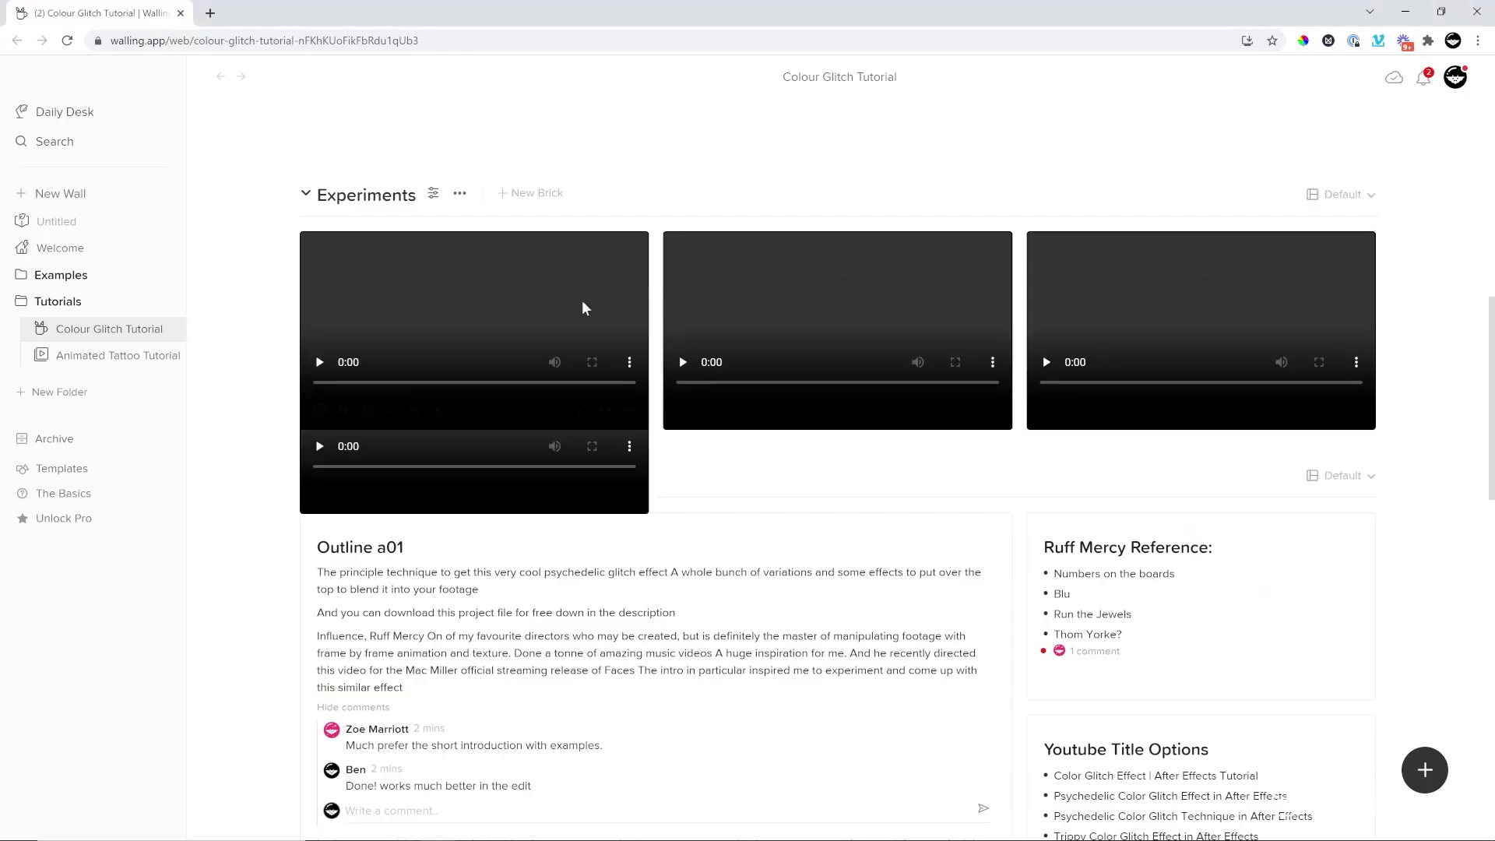
{"action": "left_click_drag", "start_coordinate": [1223, 421], "coordinate": [851, 623]}
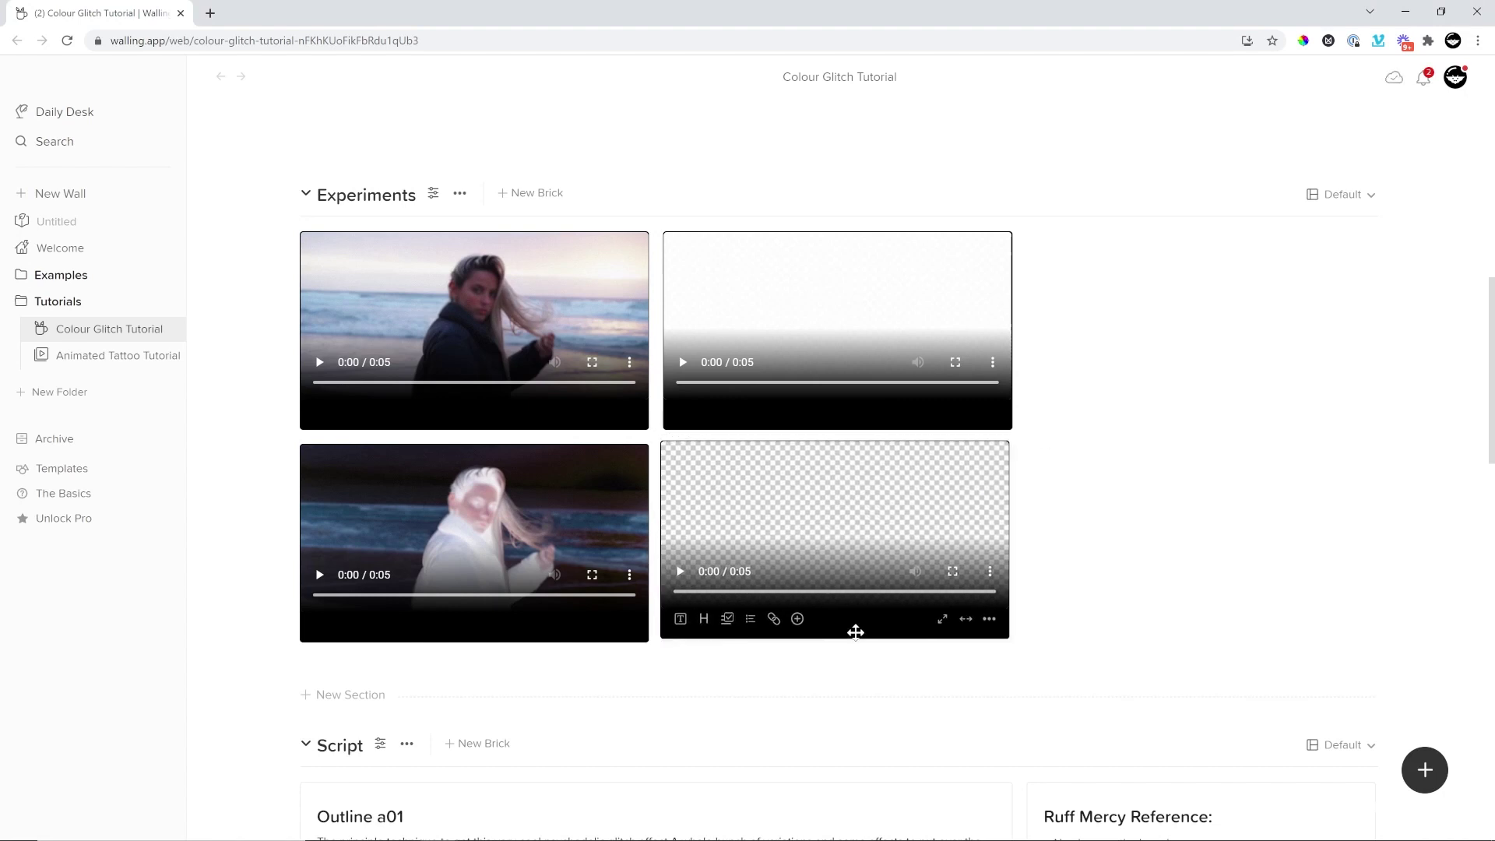
{"action": "left_click", "coordinate": [628, 622]}
{"action": "left_click", "coordinate": [711, 454]}
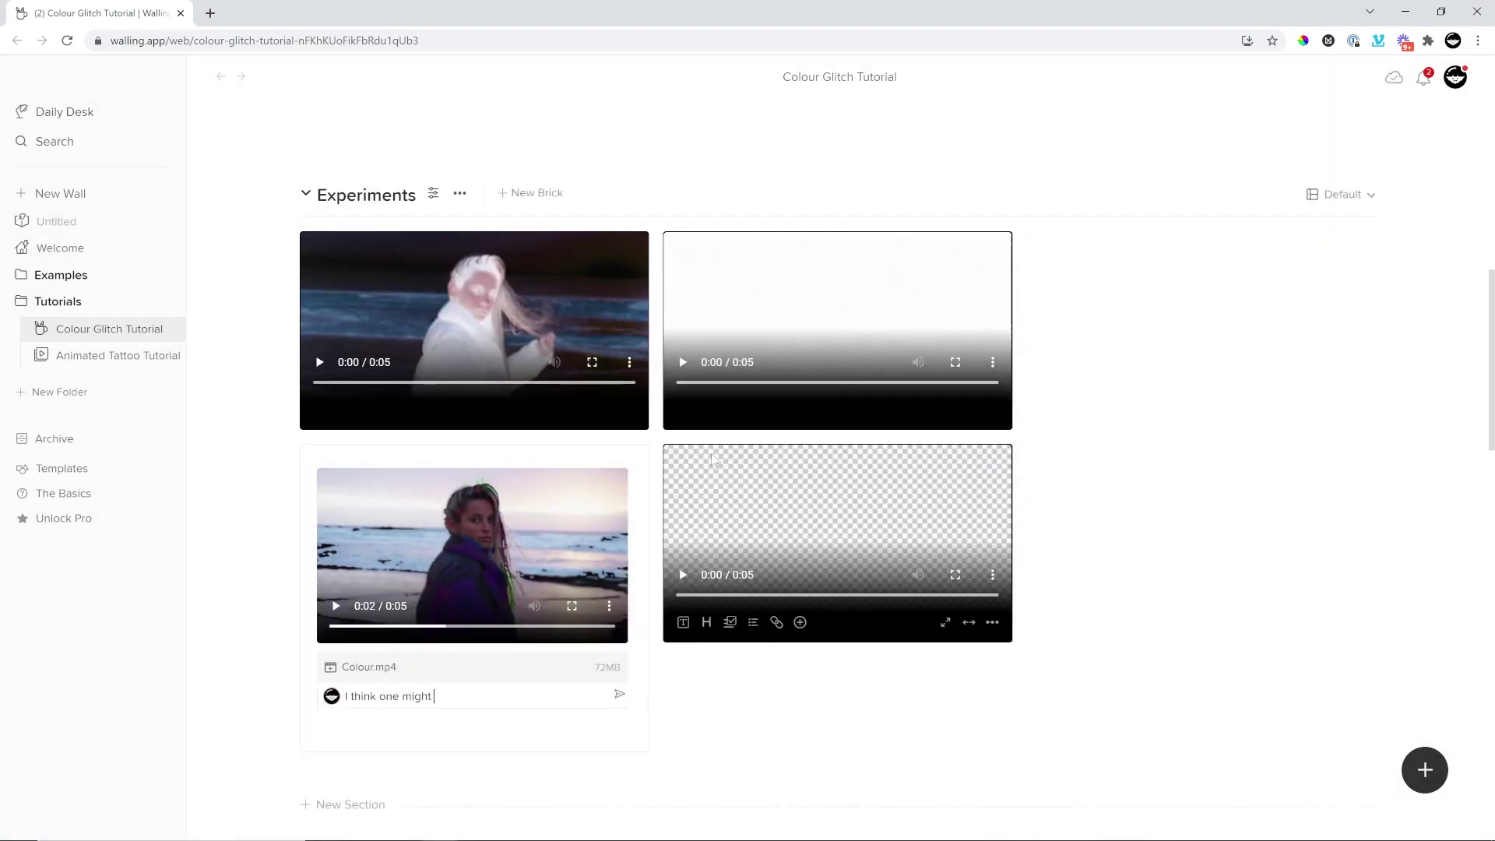
{"action": "type", "text": "I think one might be the one."}
{"action": "key", "text": "Return"}
Step: Post a follow-up comment beginning 'Just with more colour'
{"action": "type", "text": "Just with more colour"}
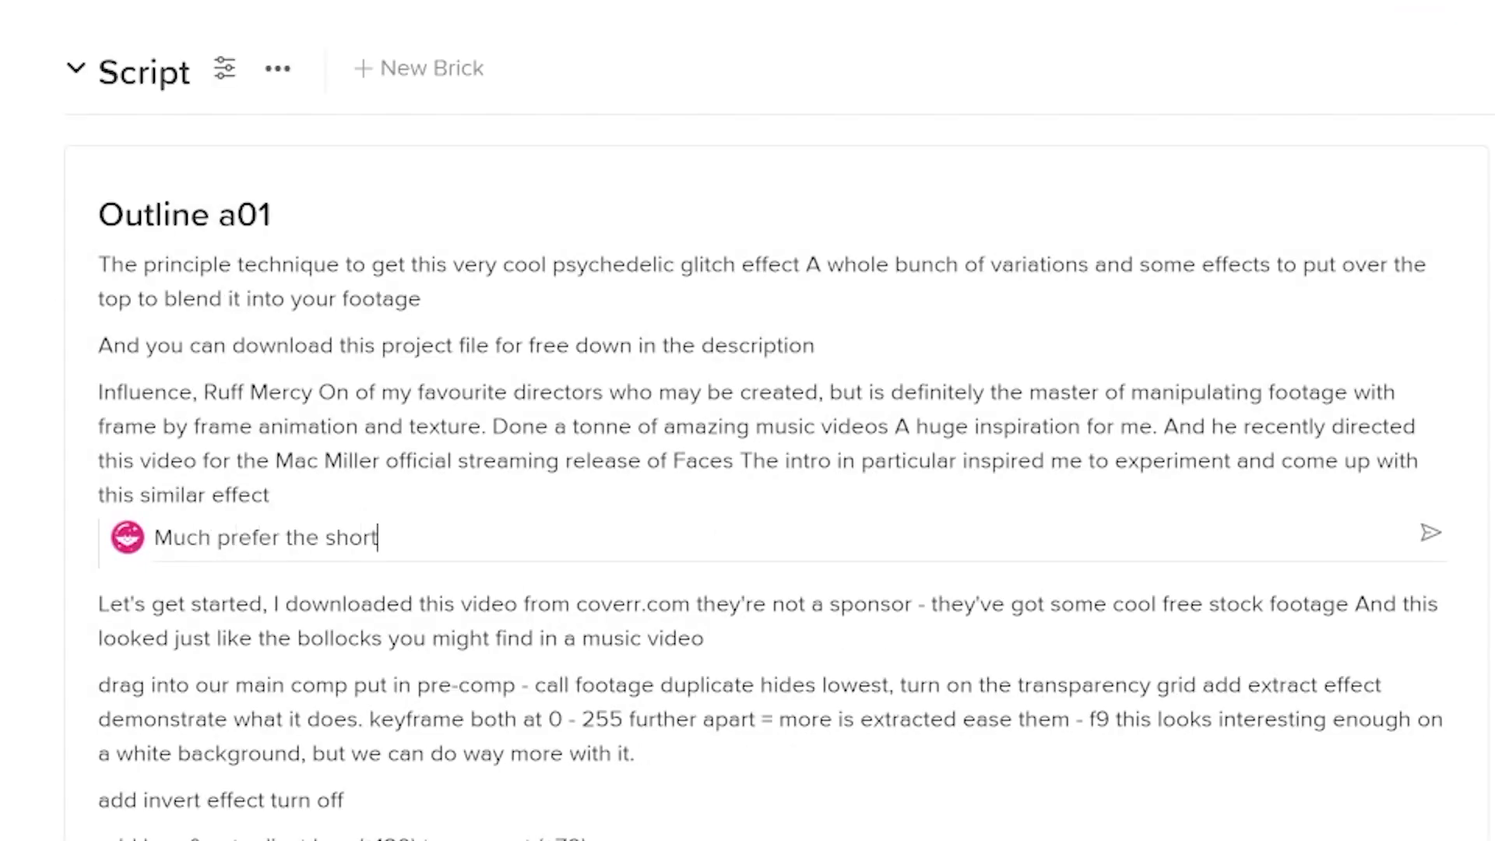
{"action": "type", "text": "works"}
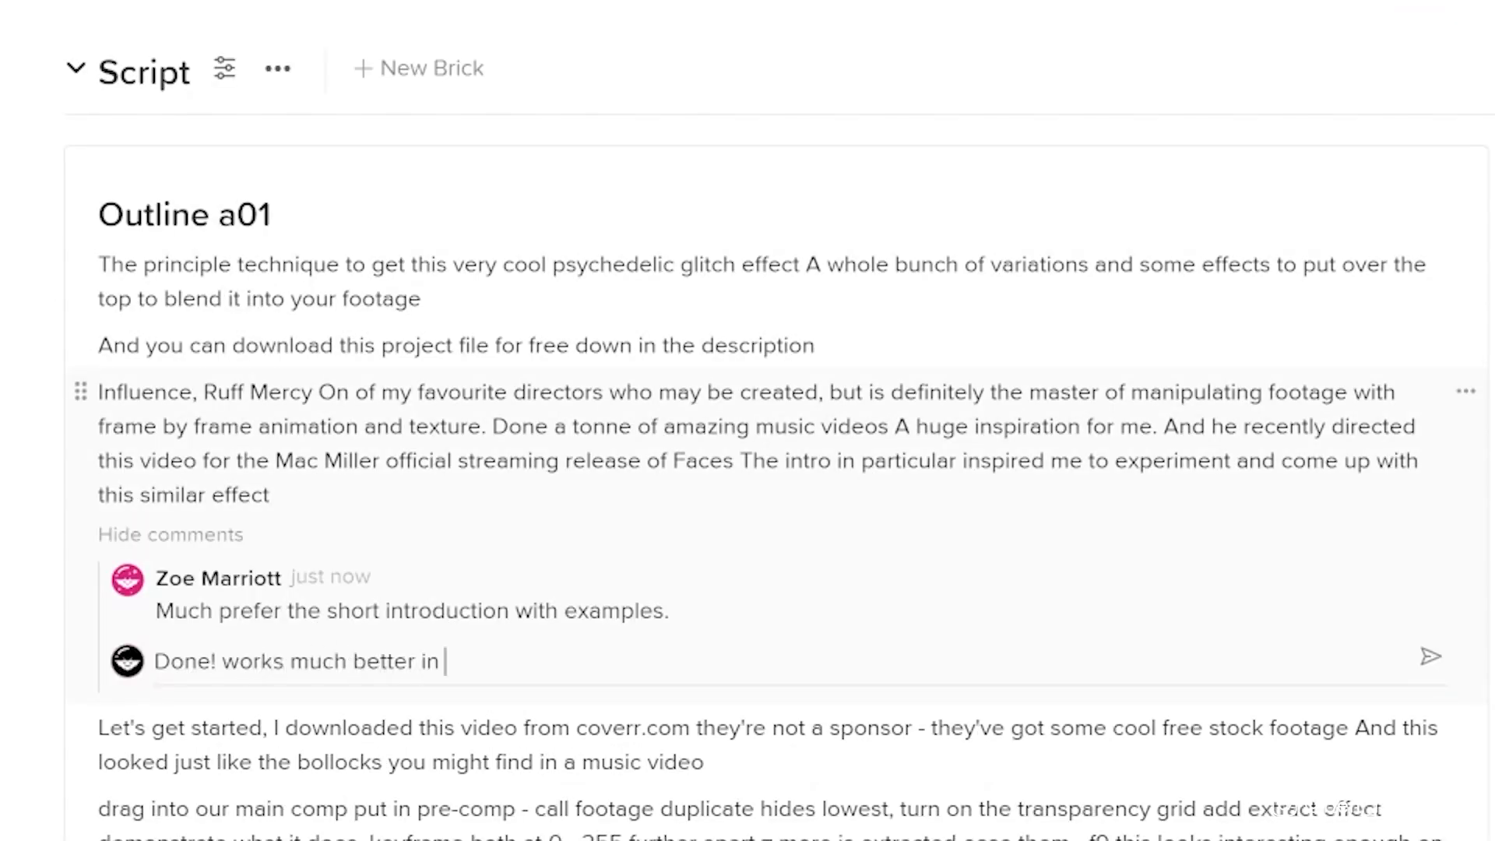
{"action": "type", "text": "the edit"}
{"action": "key", "text": "Return"}
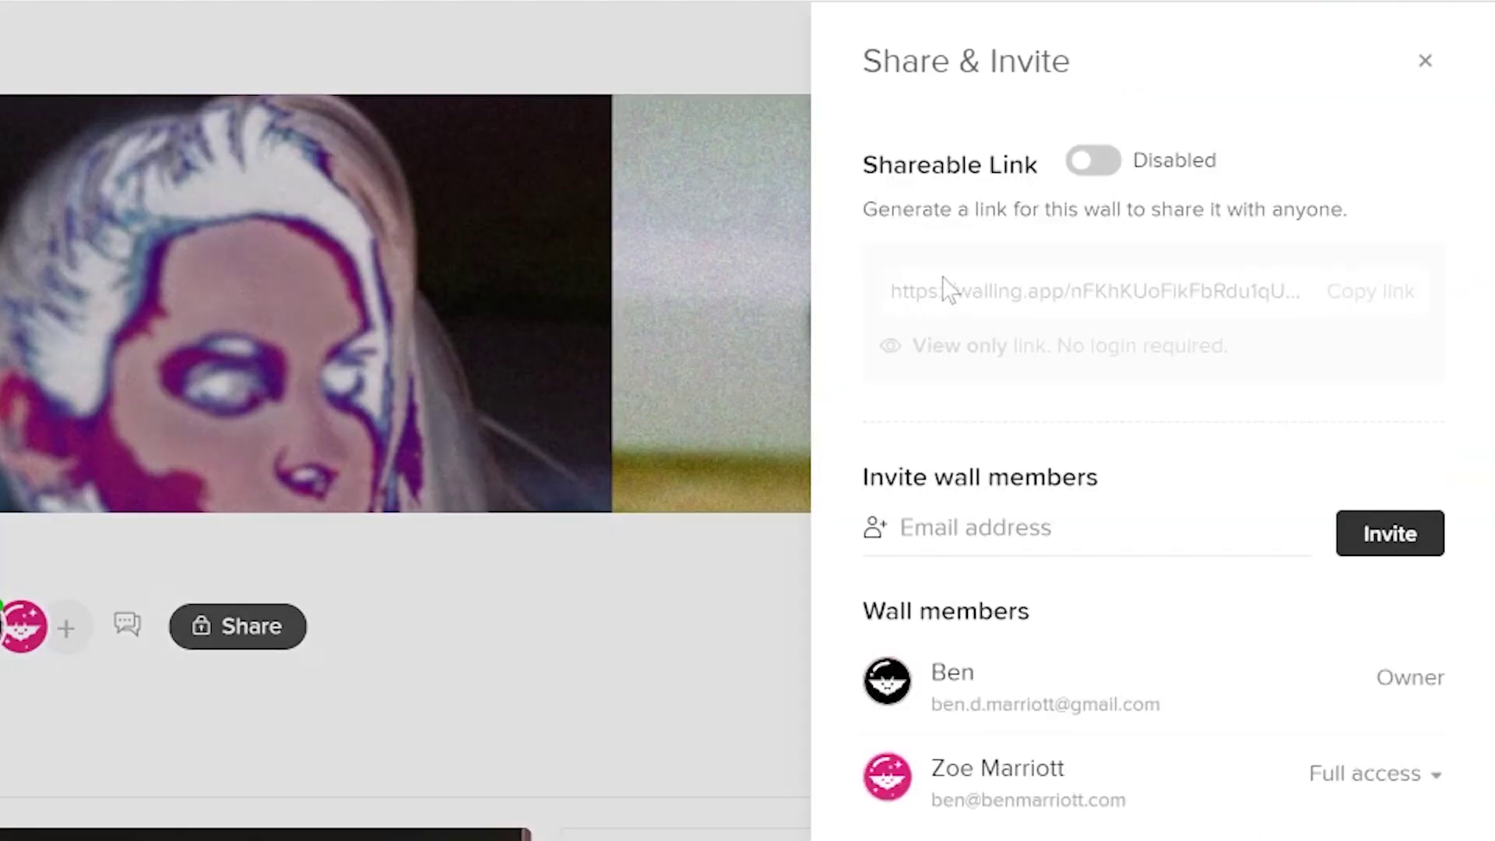
Step: Enable the wall's shareable link and add the MAKE IT POP images to Script
{"action": "left_click", "coordinate": [1097, 164]}
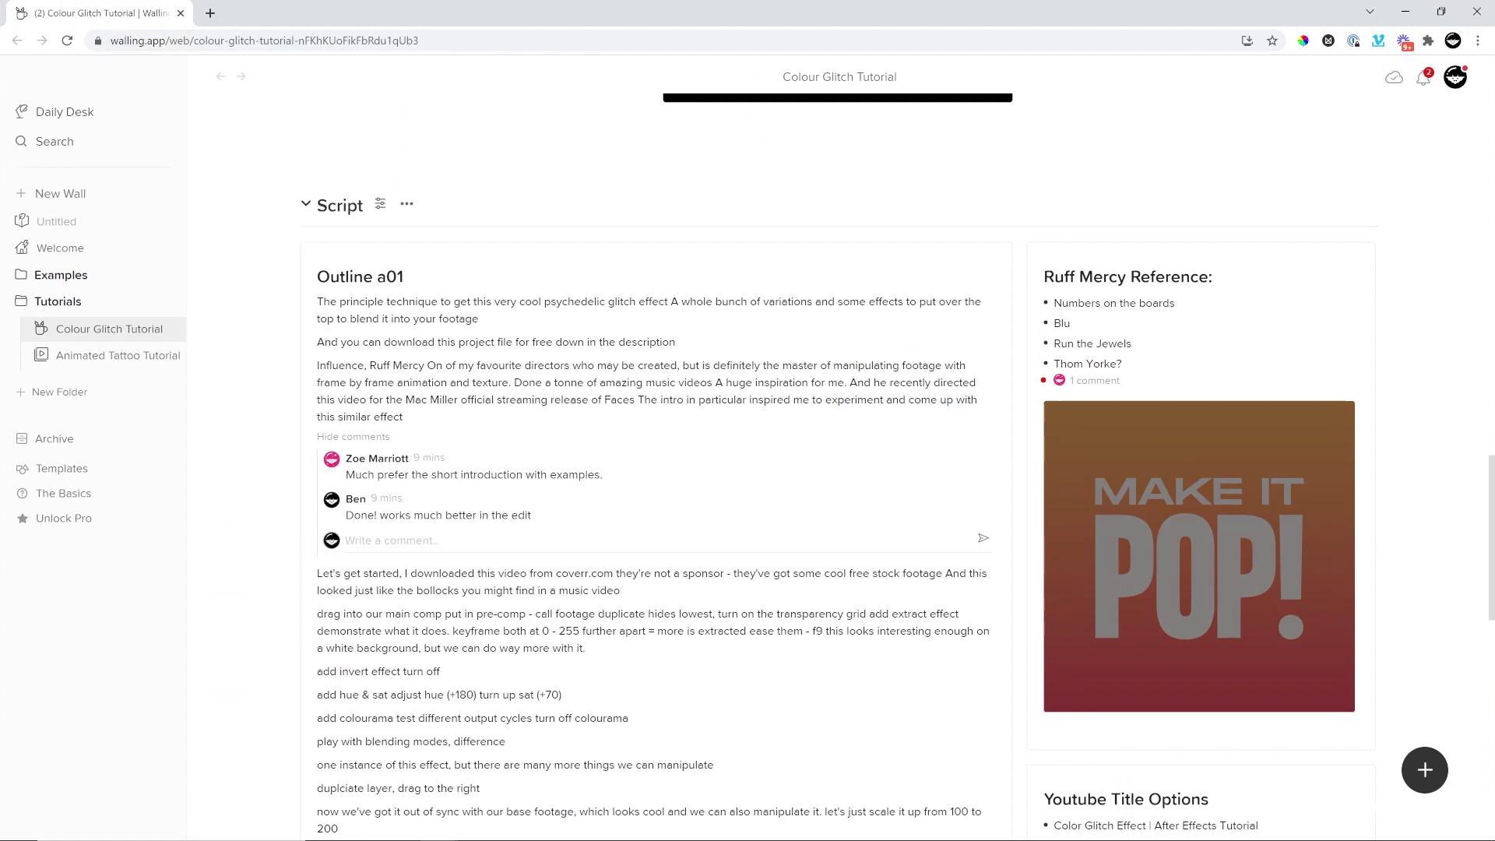
{"action": "left_click_drag", "start_coordinate": [405, 16], "coordinate": [669, 280]}
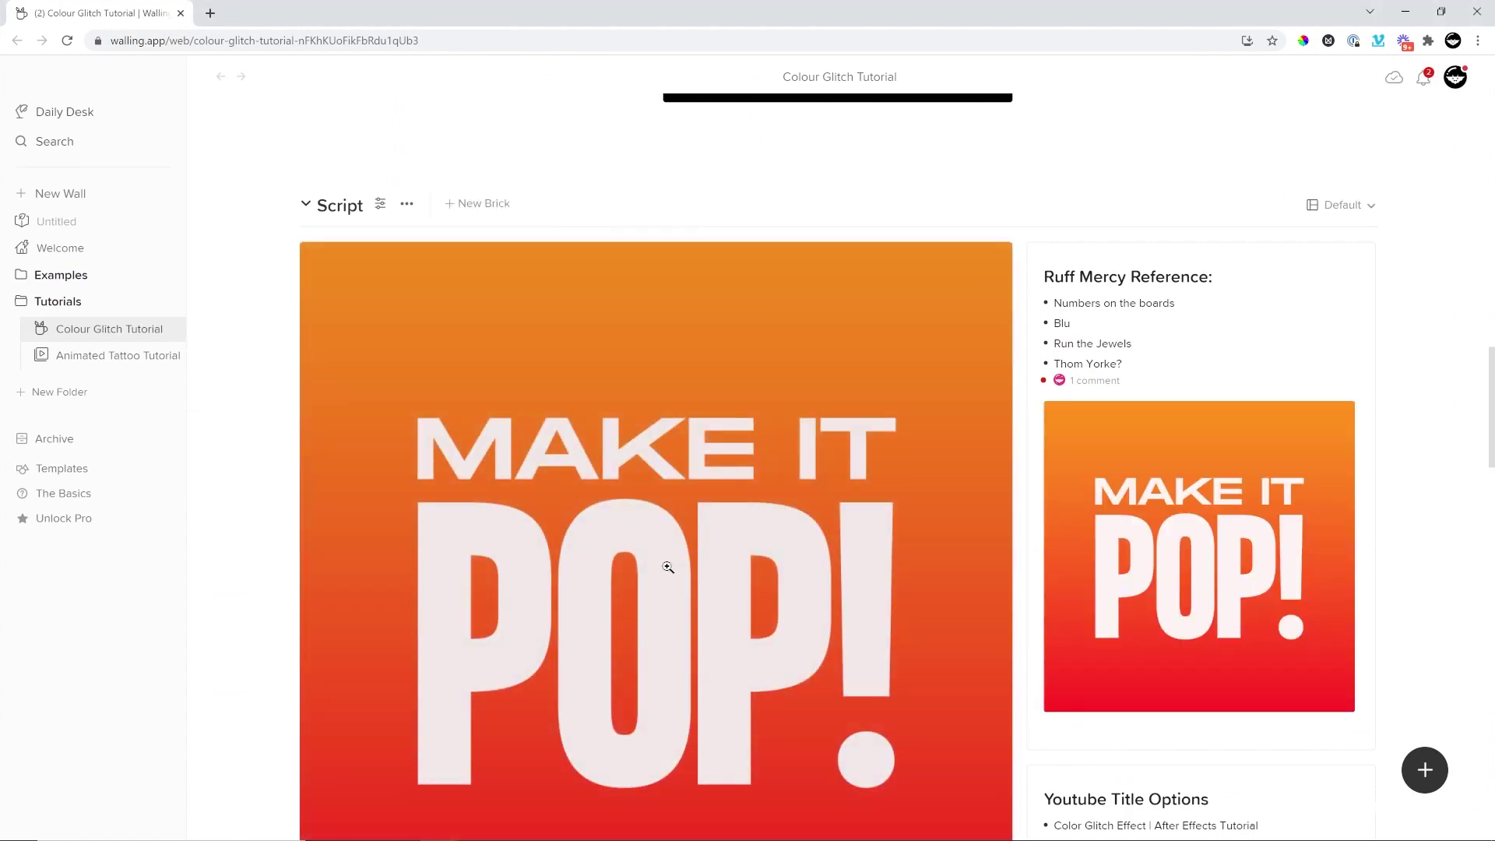
{"action": "left_click_drag", "start_coordinate": [1494, 440], "coordinate": [1178, 244]}
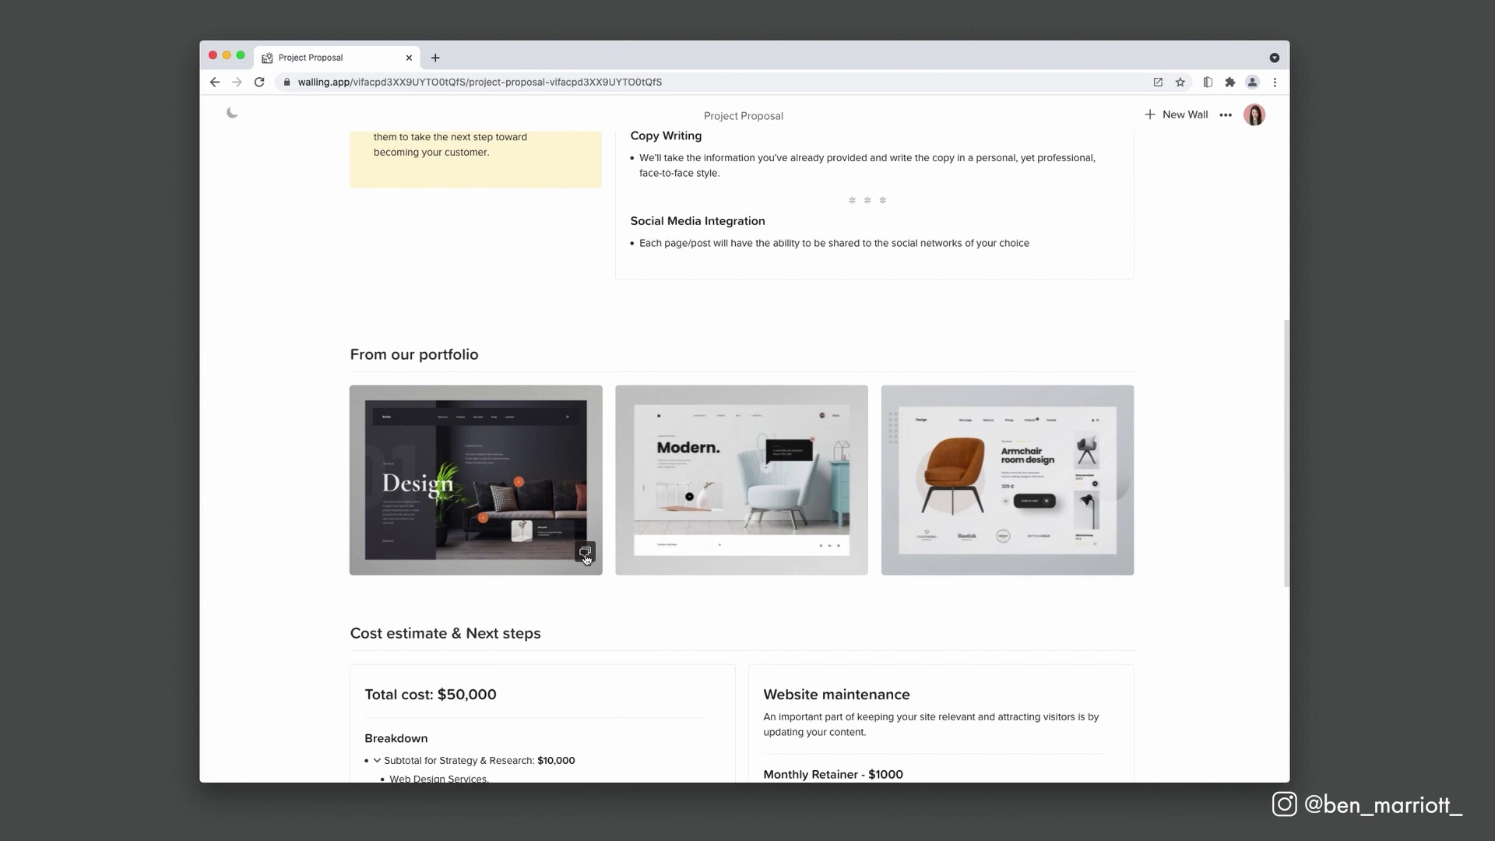
{"action": "left_click", "coordinate": [586, 554]}
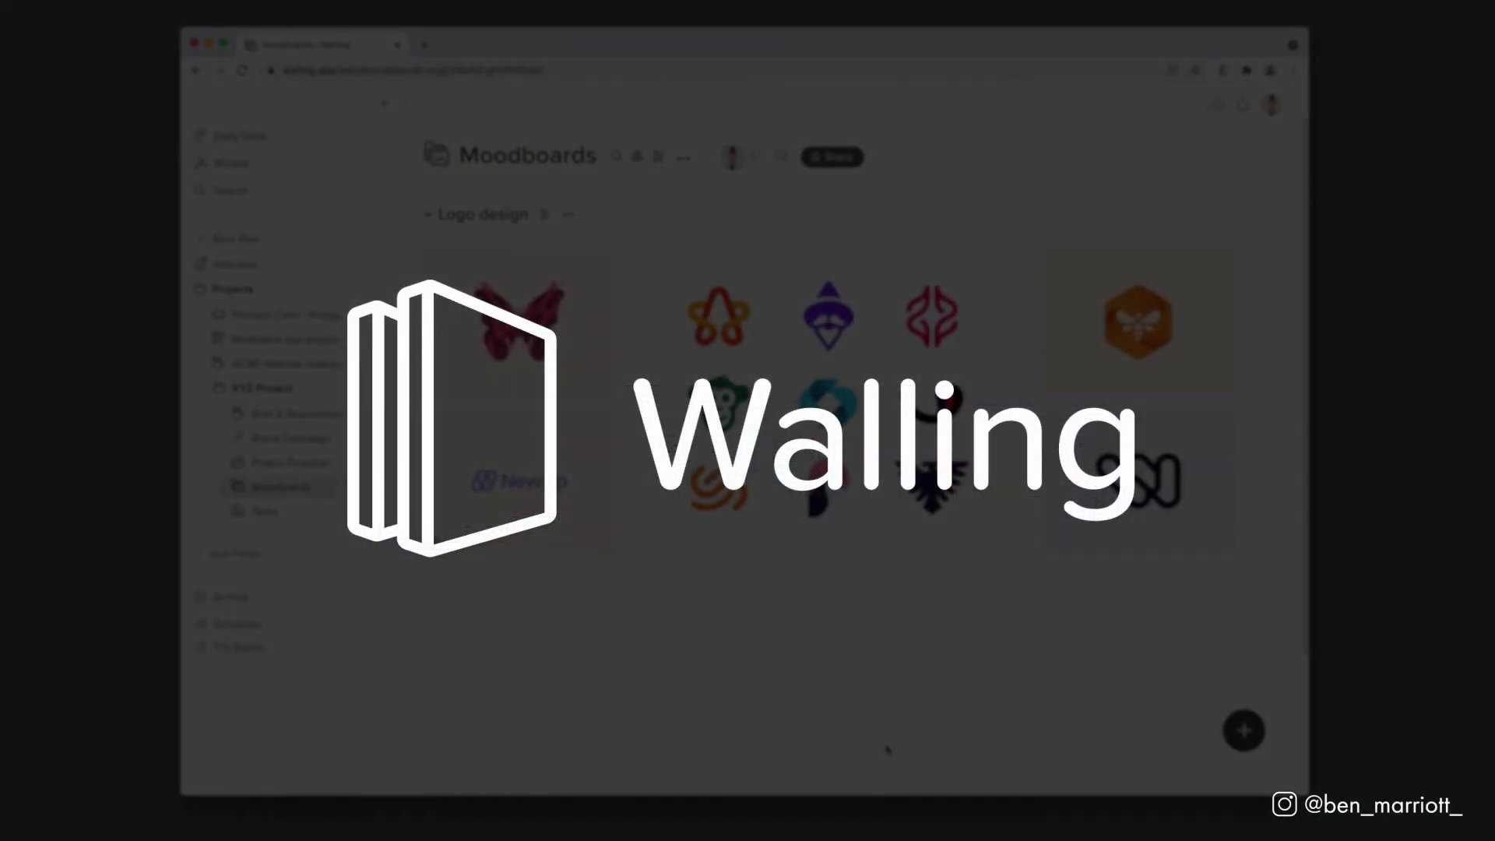
{"action": "scroll", "coordinate": [887, 750], "scroll_direction": "down", "scroll_amount": 3}
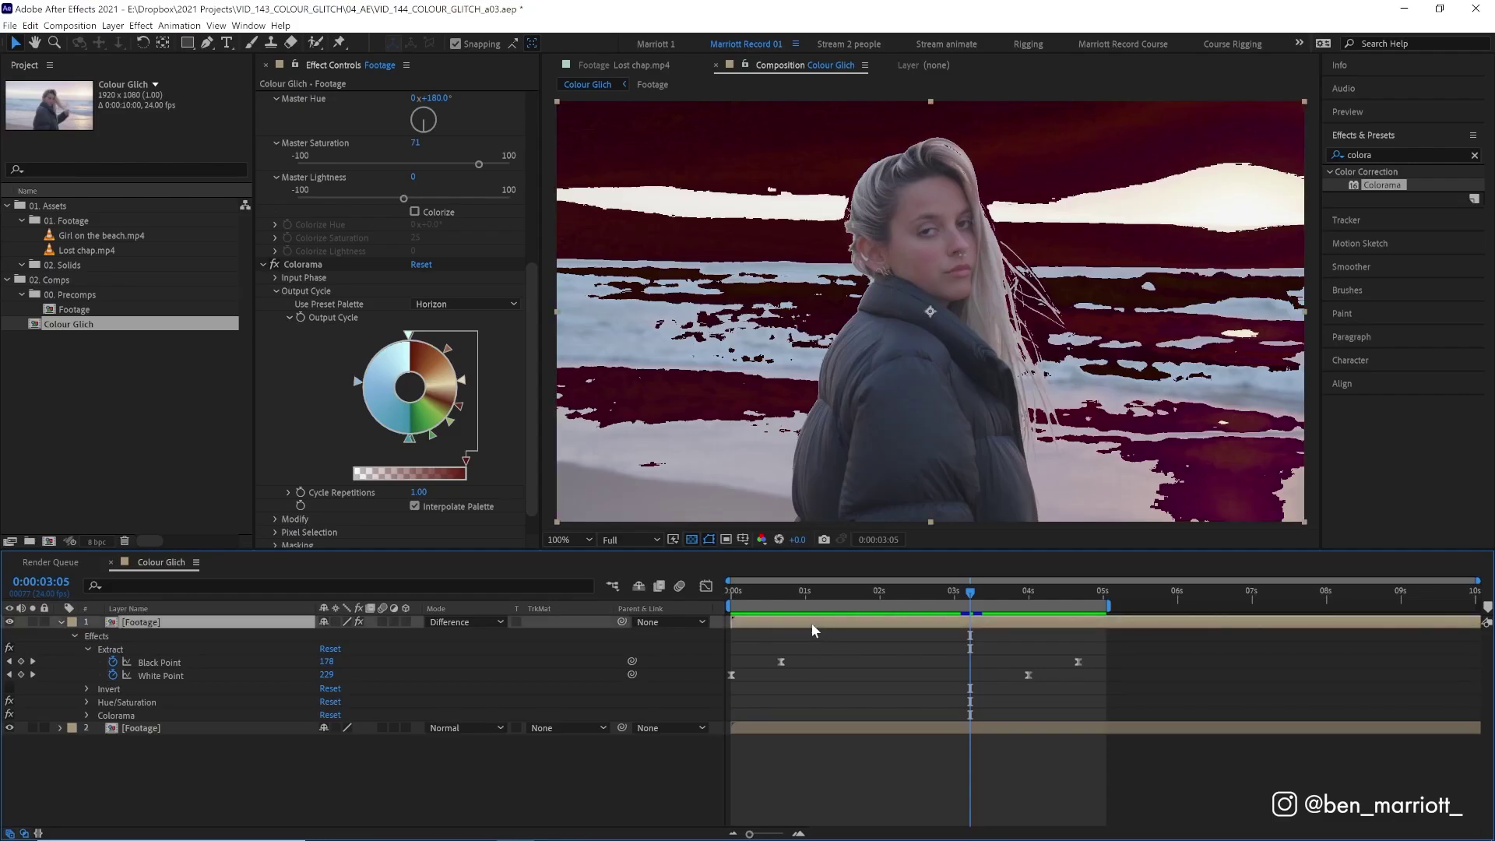
Step: Duplicate the glitch Footage layer, shift the copy to start about 1 s in, and preview
{"action": "key", "text": "ctrl+space"}
{"action": "key", "text": "ctrl+d"}
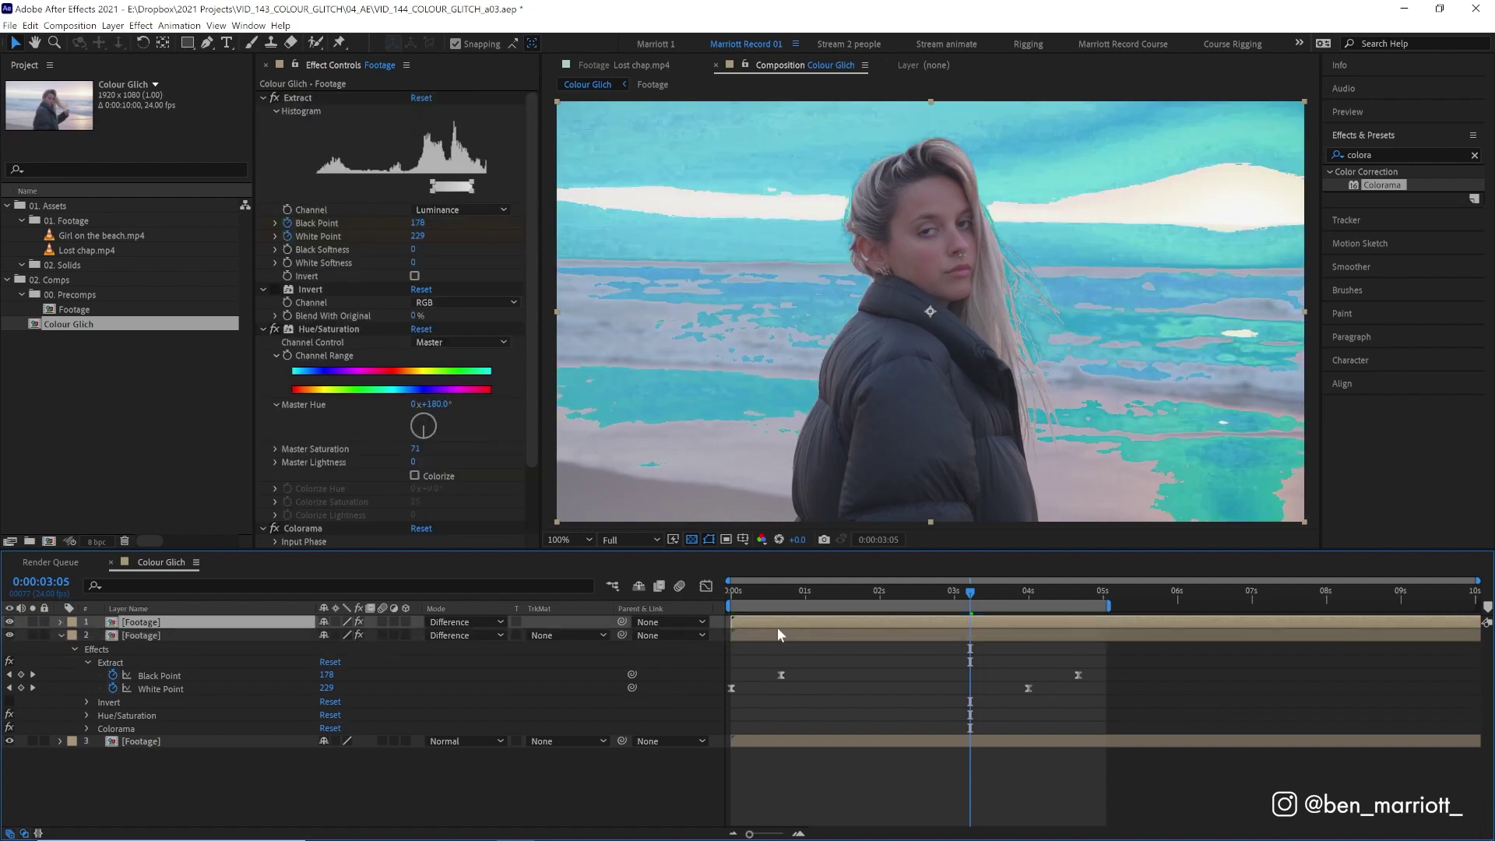
{"action": "left_click_drag", "start_coordinate": [777, 628], "coordinate": [832, 620]}
{"action": "key", "text": "space"}
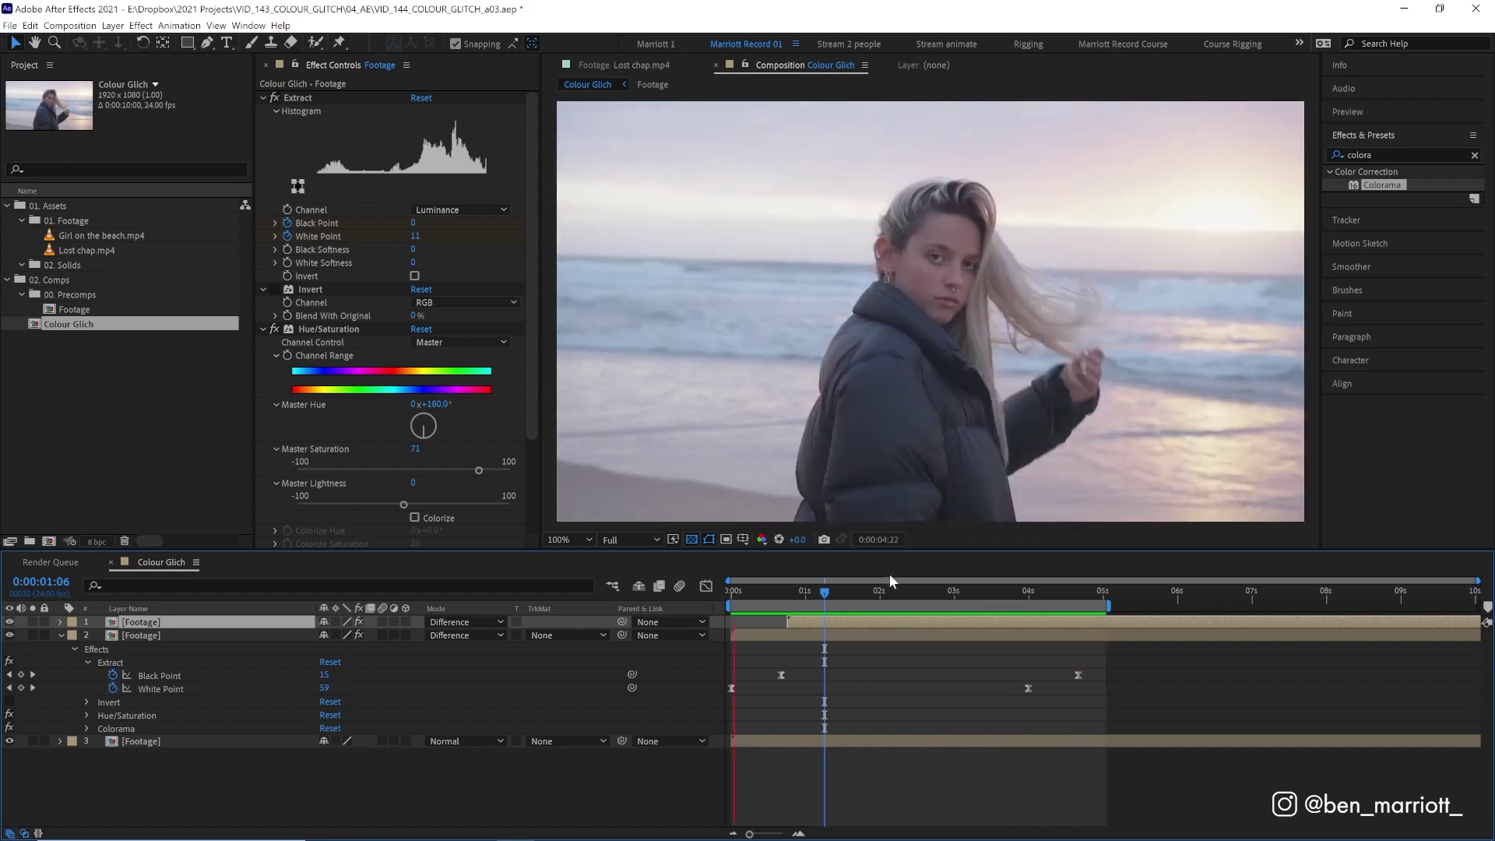
Step: Set a starting 100% Scale keyframe on the top footage layer at 0:19
{"action": "left_click", "coordinate": [823, 600]}
{"action": "left_click_drag", "start_coordinate": [823, 600], "coordinate": [790, 603]}
{"action": "key", "text": "s"}
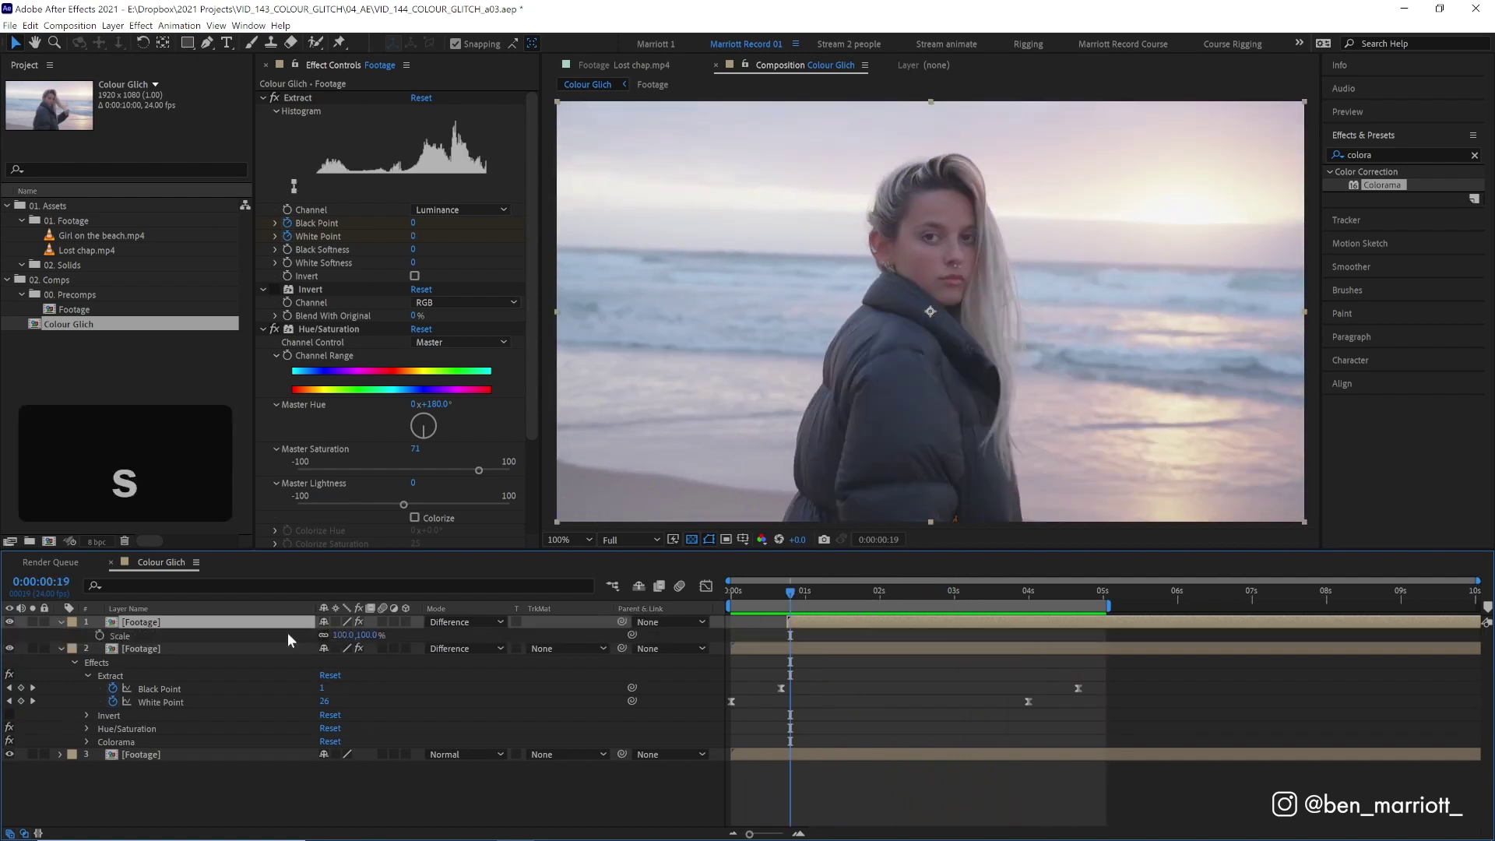
{"action": "left_click", "coordinate": [99, 635]}
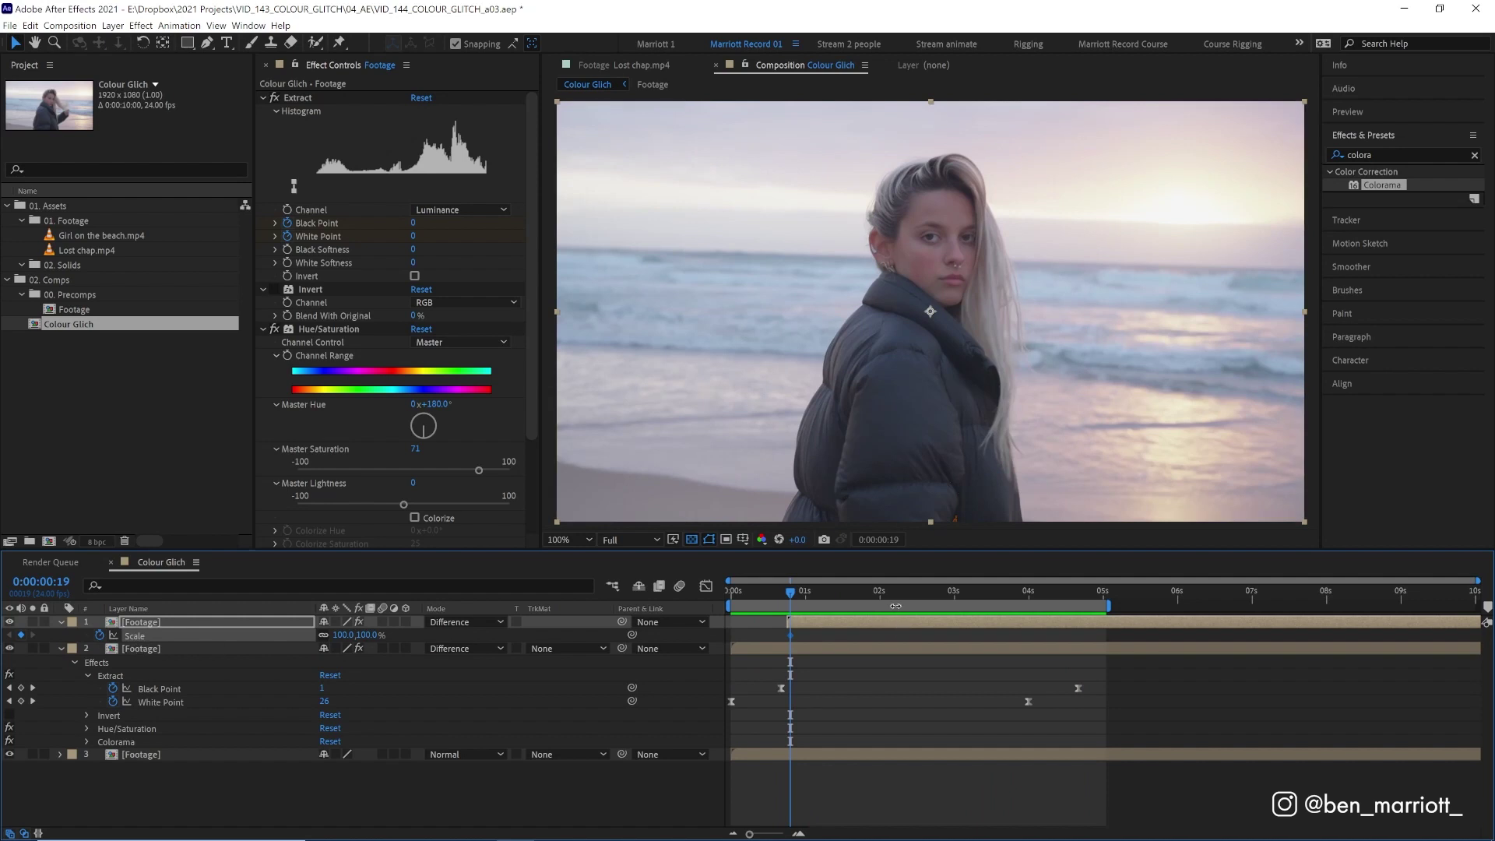
Step: Add a 200% Scale keyframe at 3:03, move it to about 5.3 s, and preview
{"action": "left_click_drag", "start_coordinate": [896, 592], "coordinate": [964, 592]}
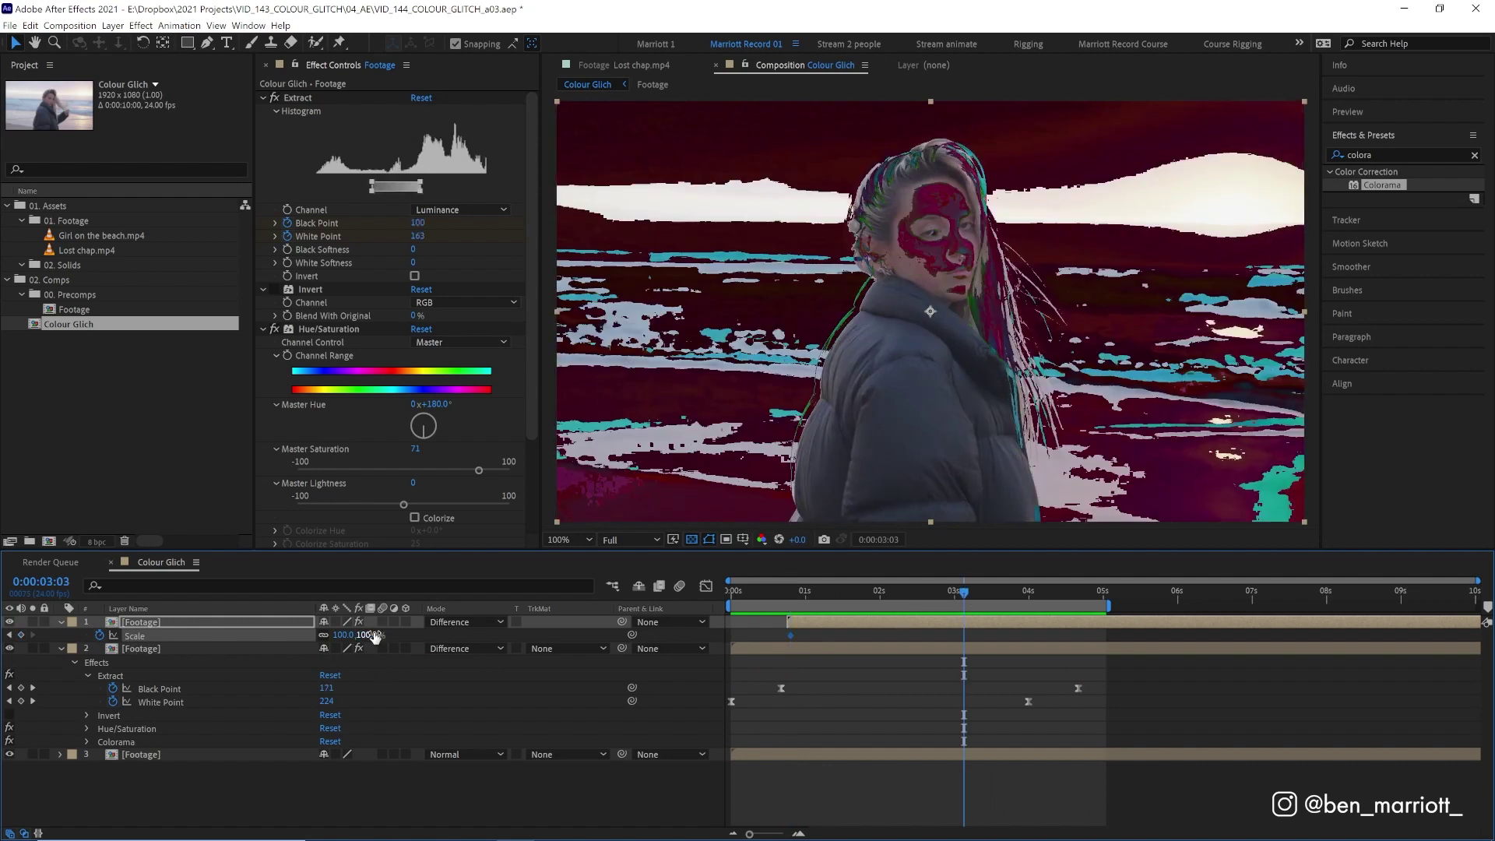
{"action": "type", "text": "200"}
{"action": "key", "text": "KP_Enter"}
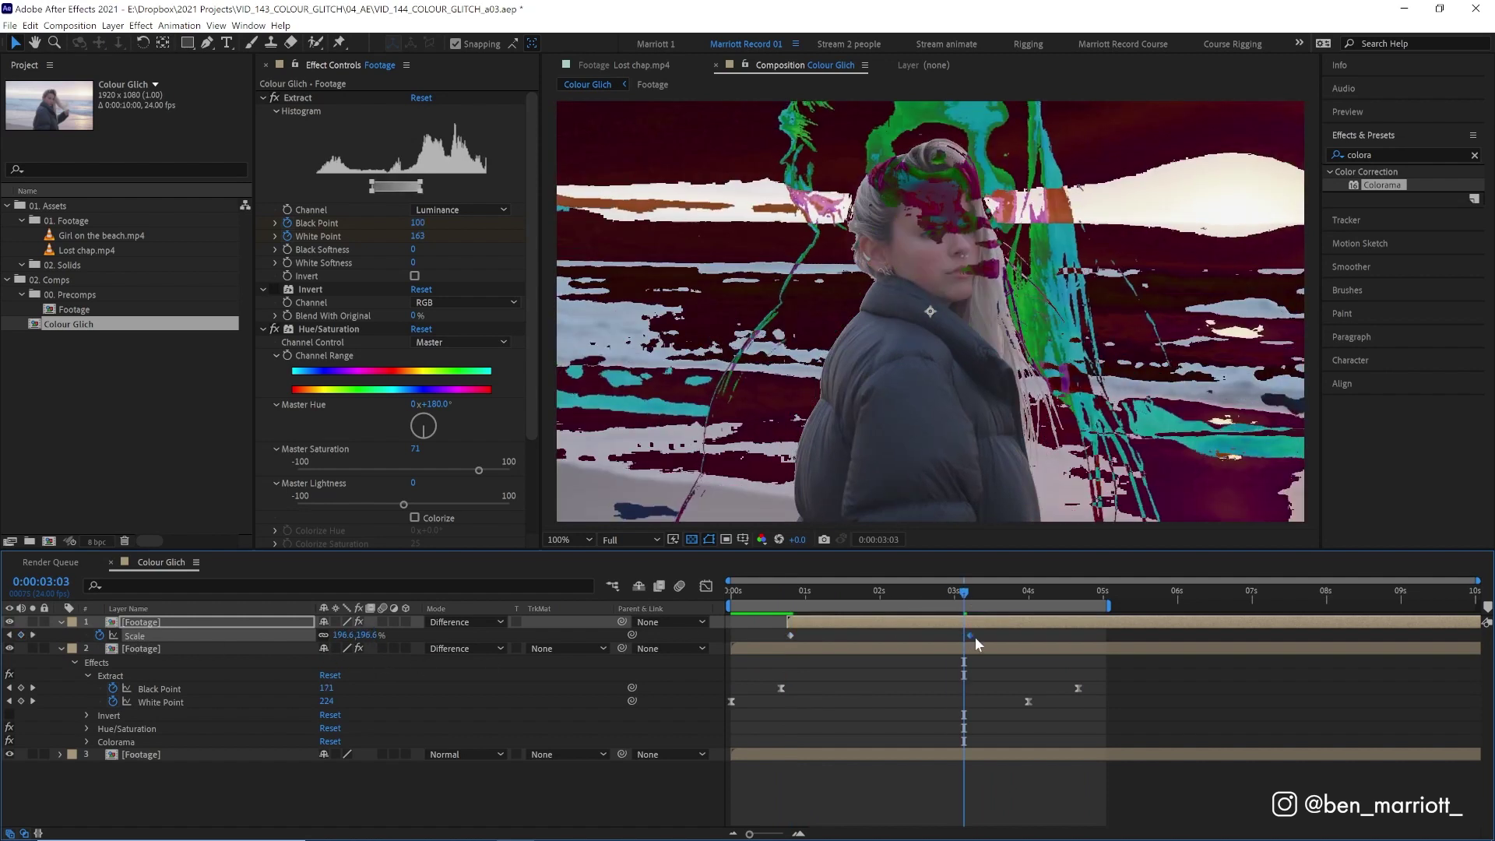
{"action": "left_click_drag", "start_coordinate": [969, 635], "coordinate": [1137, 638]}
{"action": "key", "text": "u"}
{"action": "key", "text": "space"}
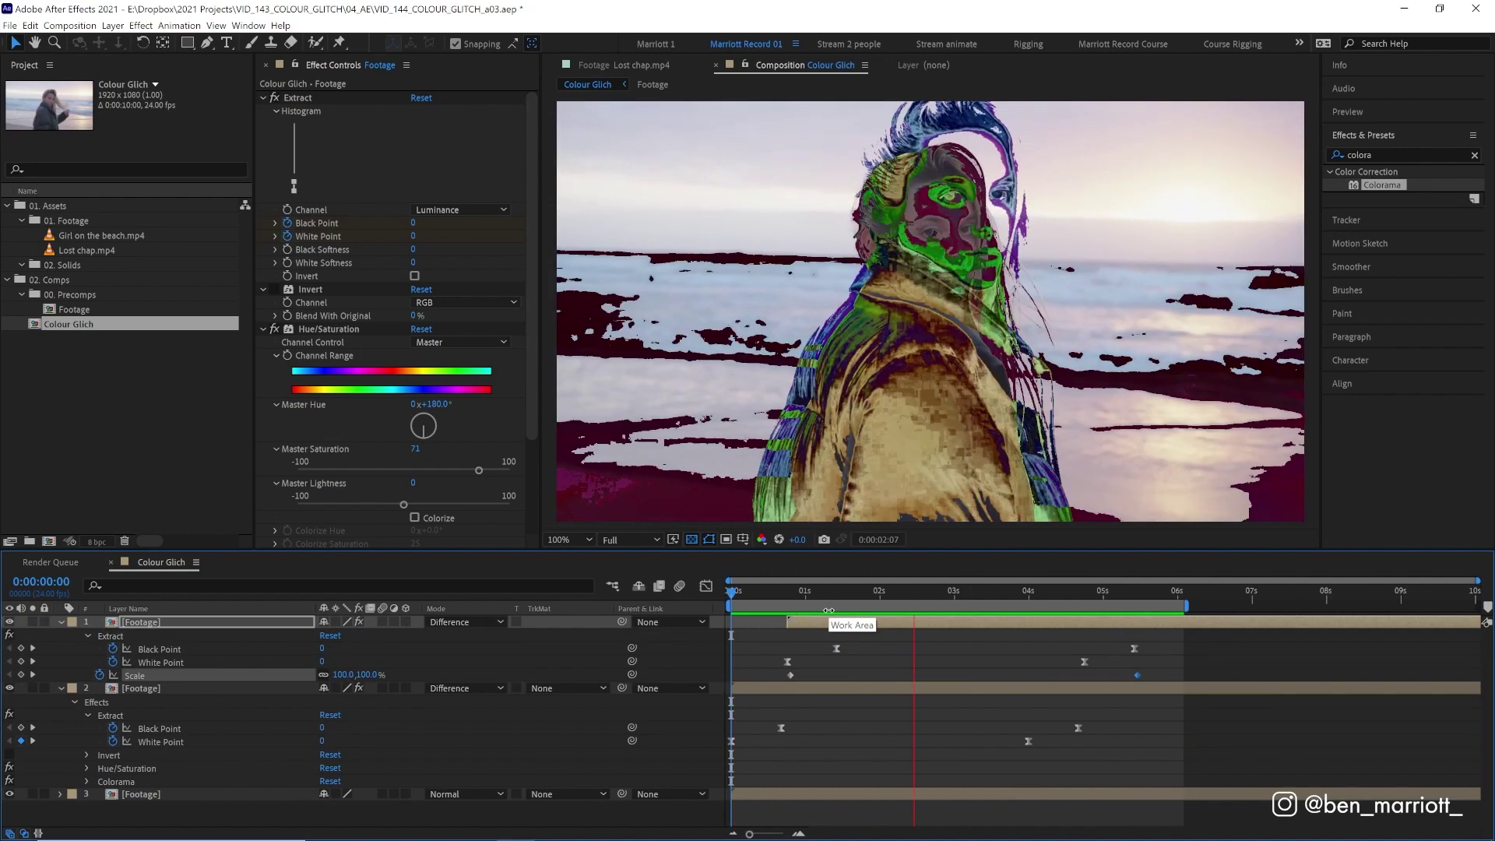
{"action": "key", "text": "space"}
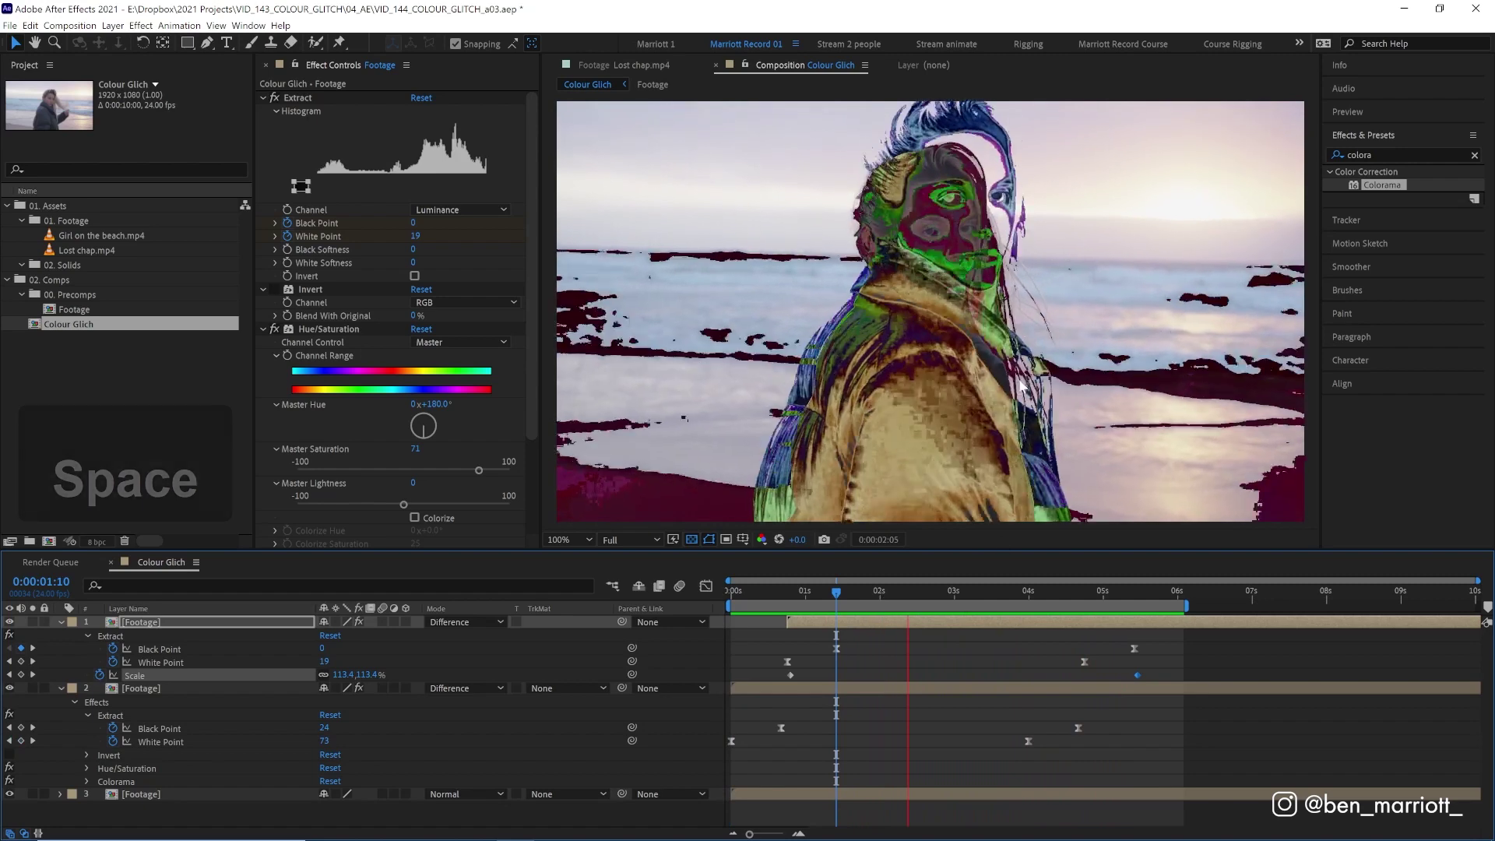
{"action": "left_click_drag", "start_coordinate": [837, 593], "coordinate": [993, 604]}
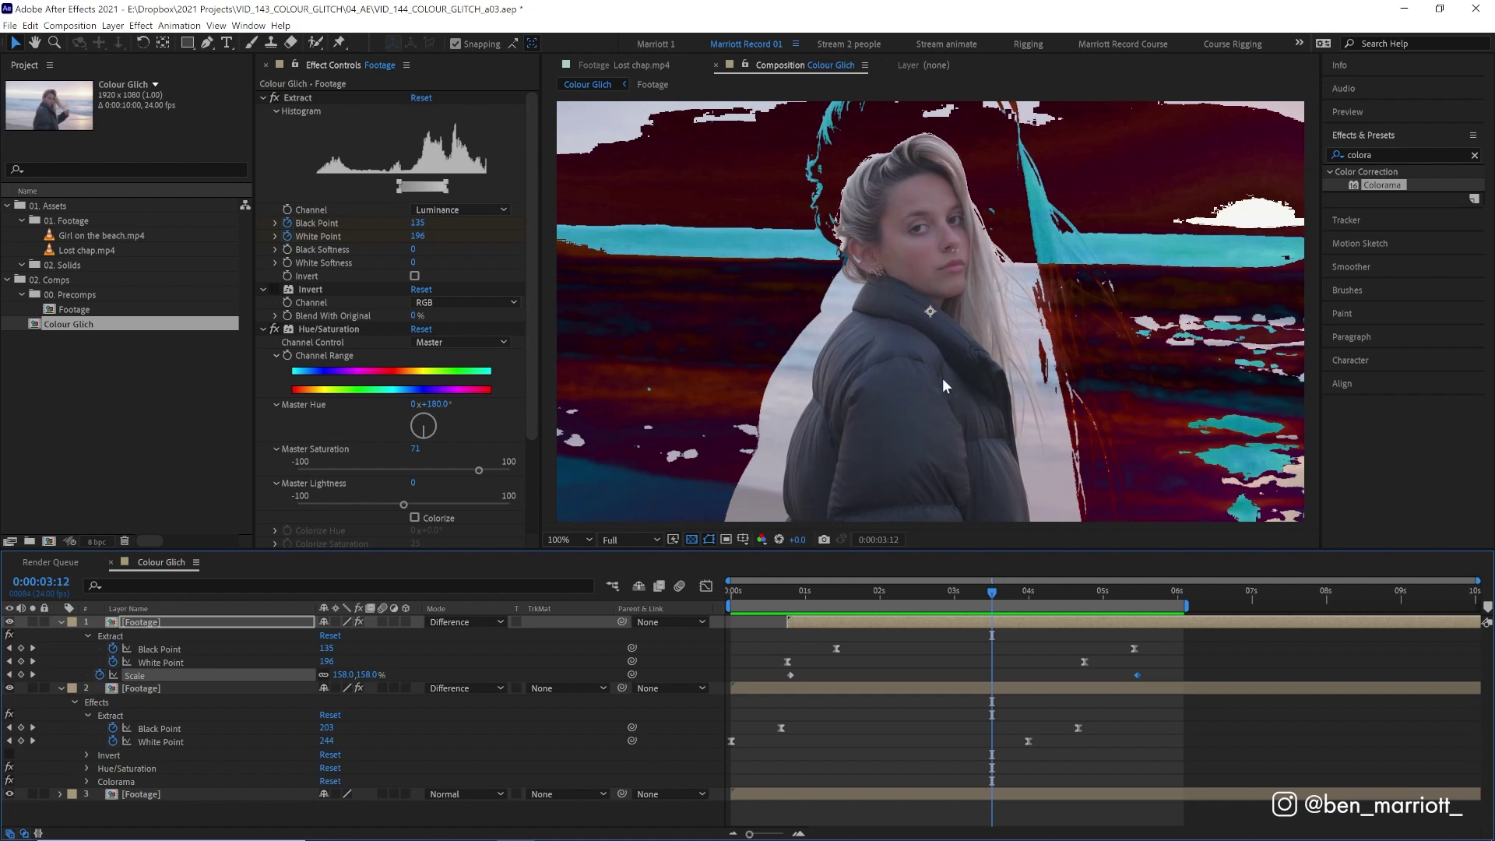
Step: Shift the Hue/Saturation Master Hue down to +73° and preview the recoloured glitch
{"action": "left_click_drag", "start_coordinate": [429, 405], "coordinate": [331, 407]}
{"action": "key", "text": "space"}
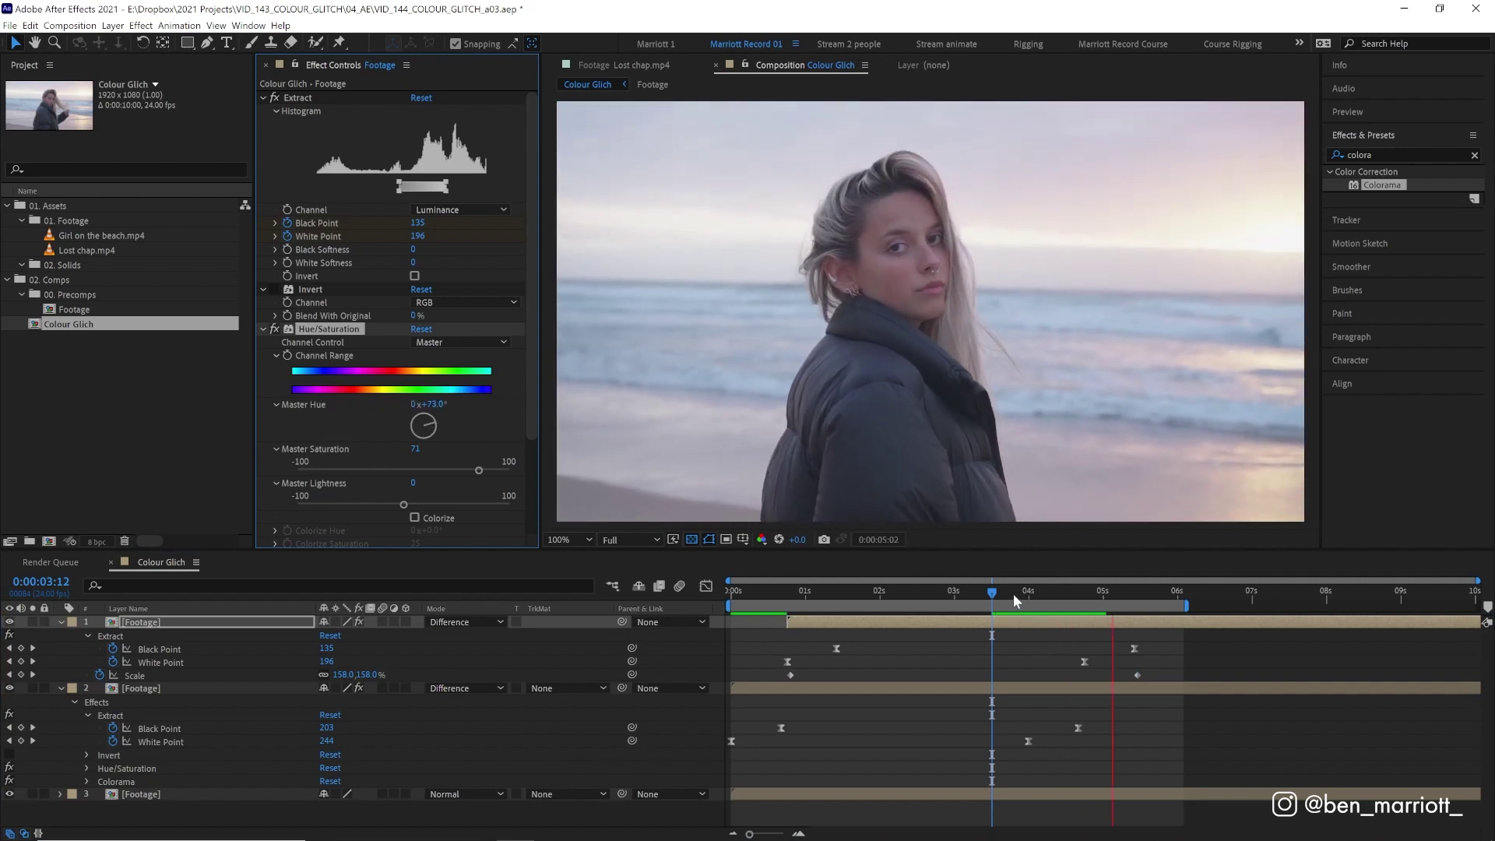
{"action": "key", "text": "space"}
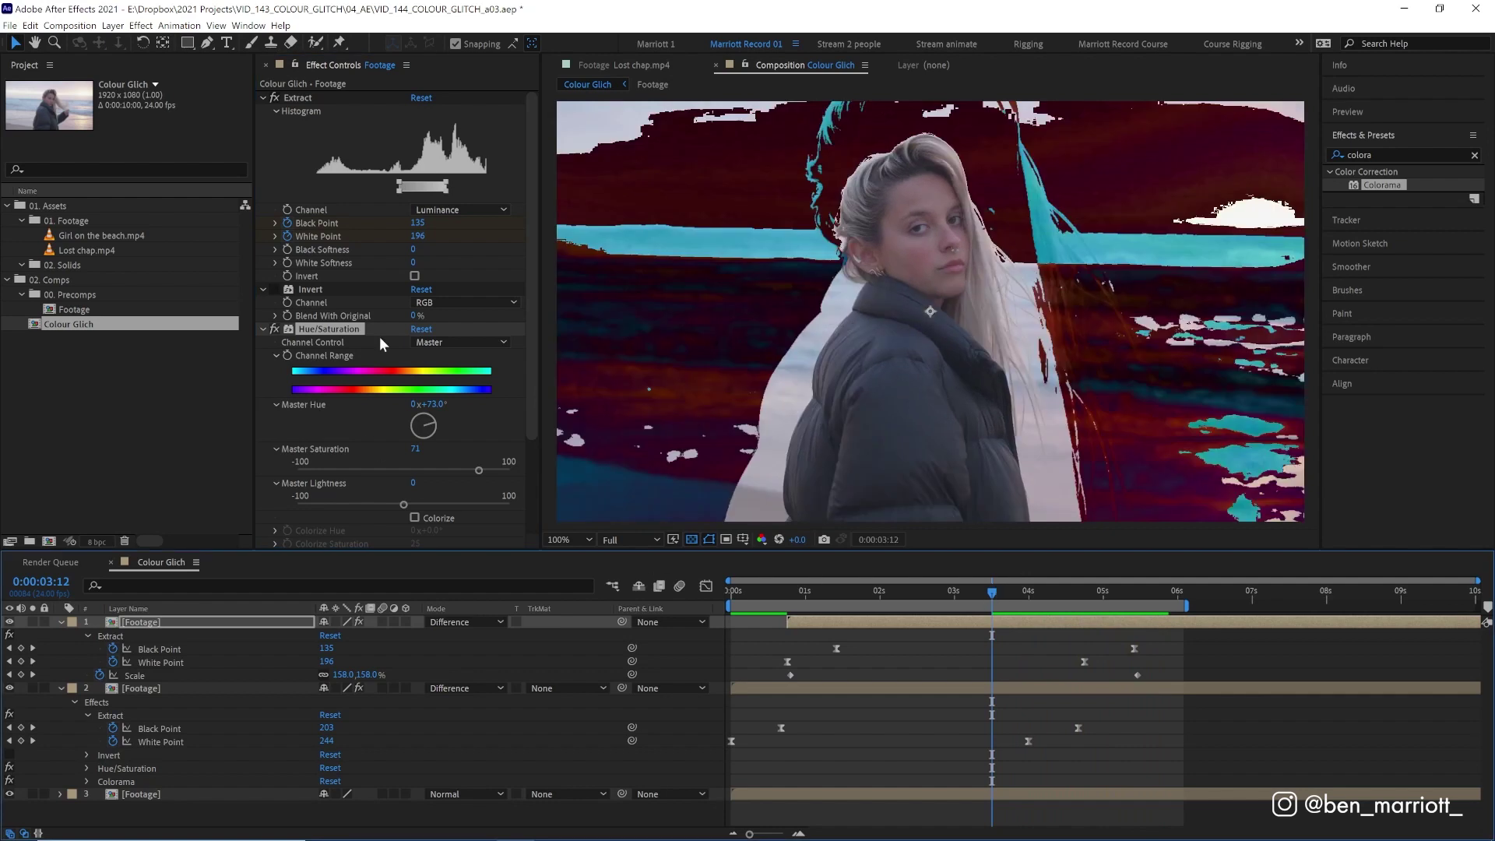
{"action": "key", "text": "space"}
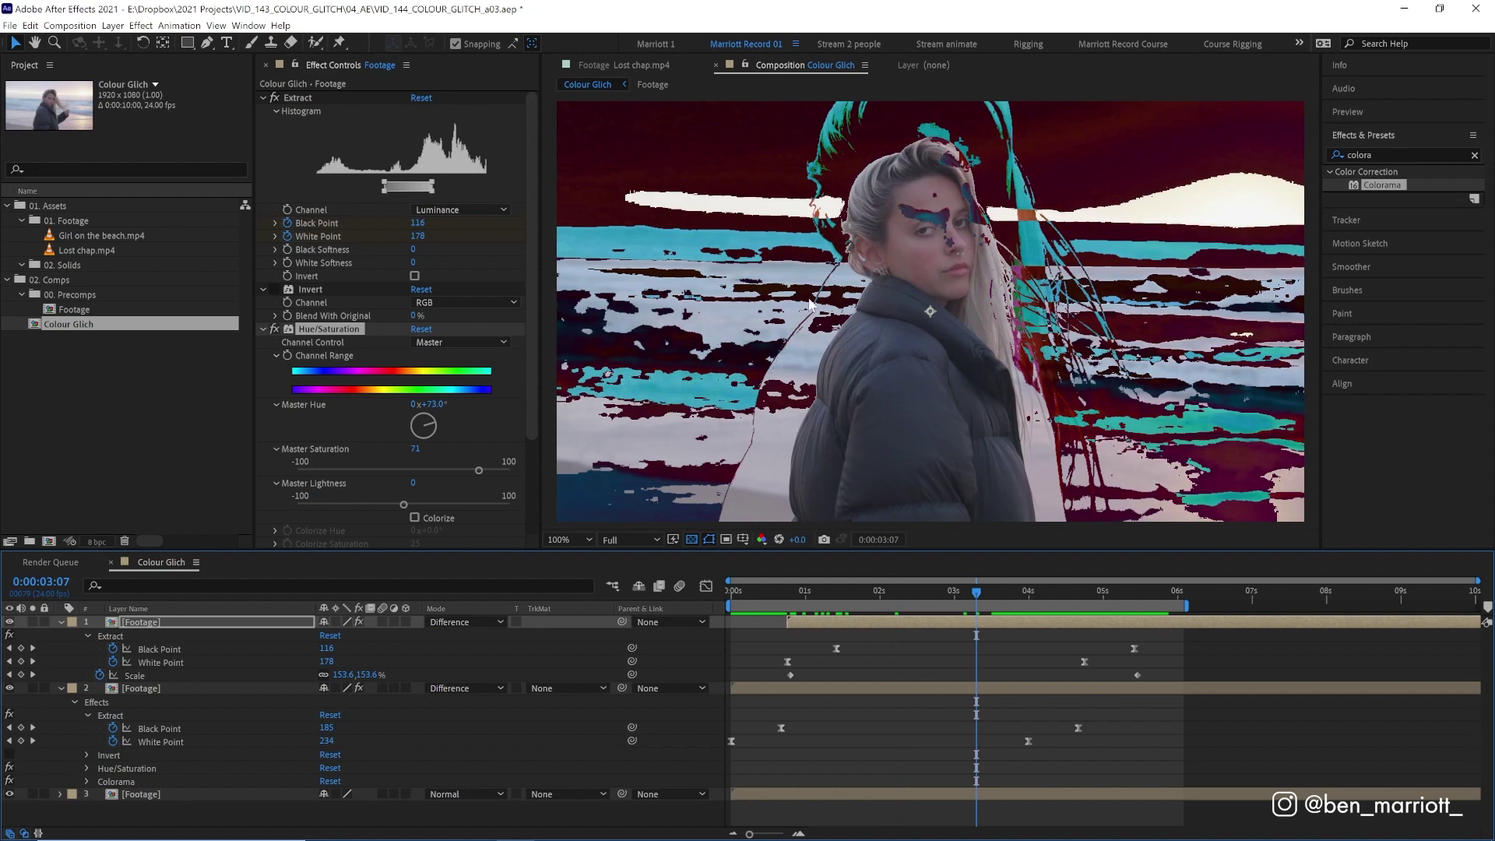
Step: Zoom the Composition viewer out to 100% to review the full layered glitch frame
{"action": "scroll", "coordinate": [810, 303], "scroll_direction": "up", "scroll_amount": 4}
{"action": "key", "text": "space"}
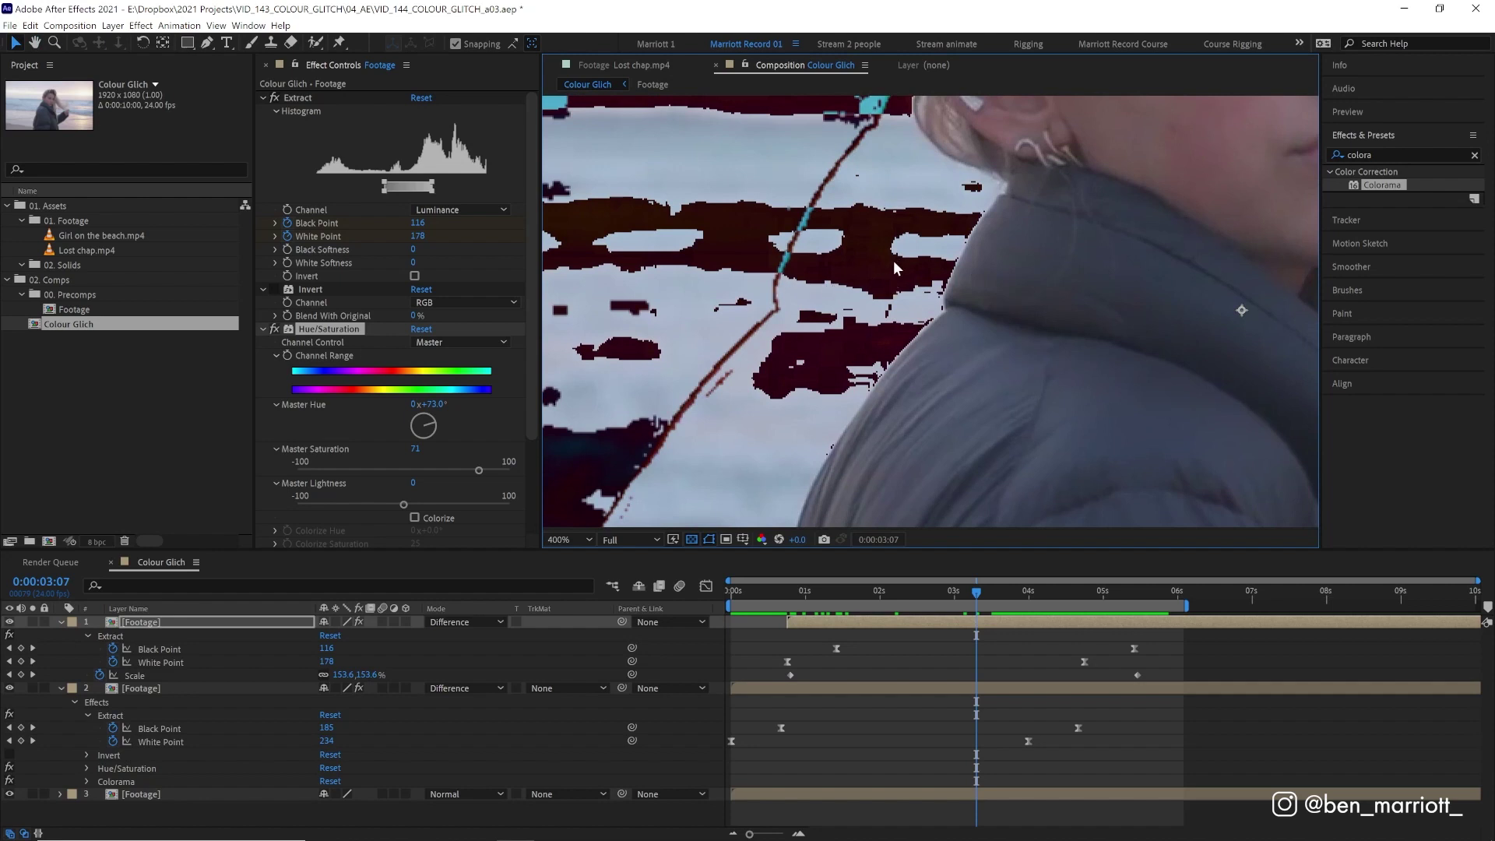
{"action": "scroll", "coordinate": [894, 260], "scroll_direction": "down", "scroll_amount": 4}
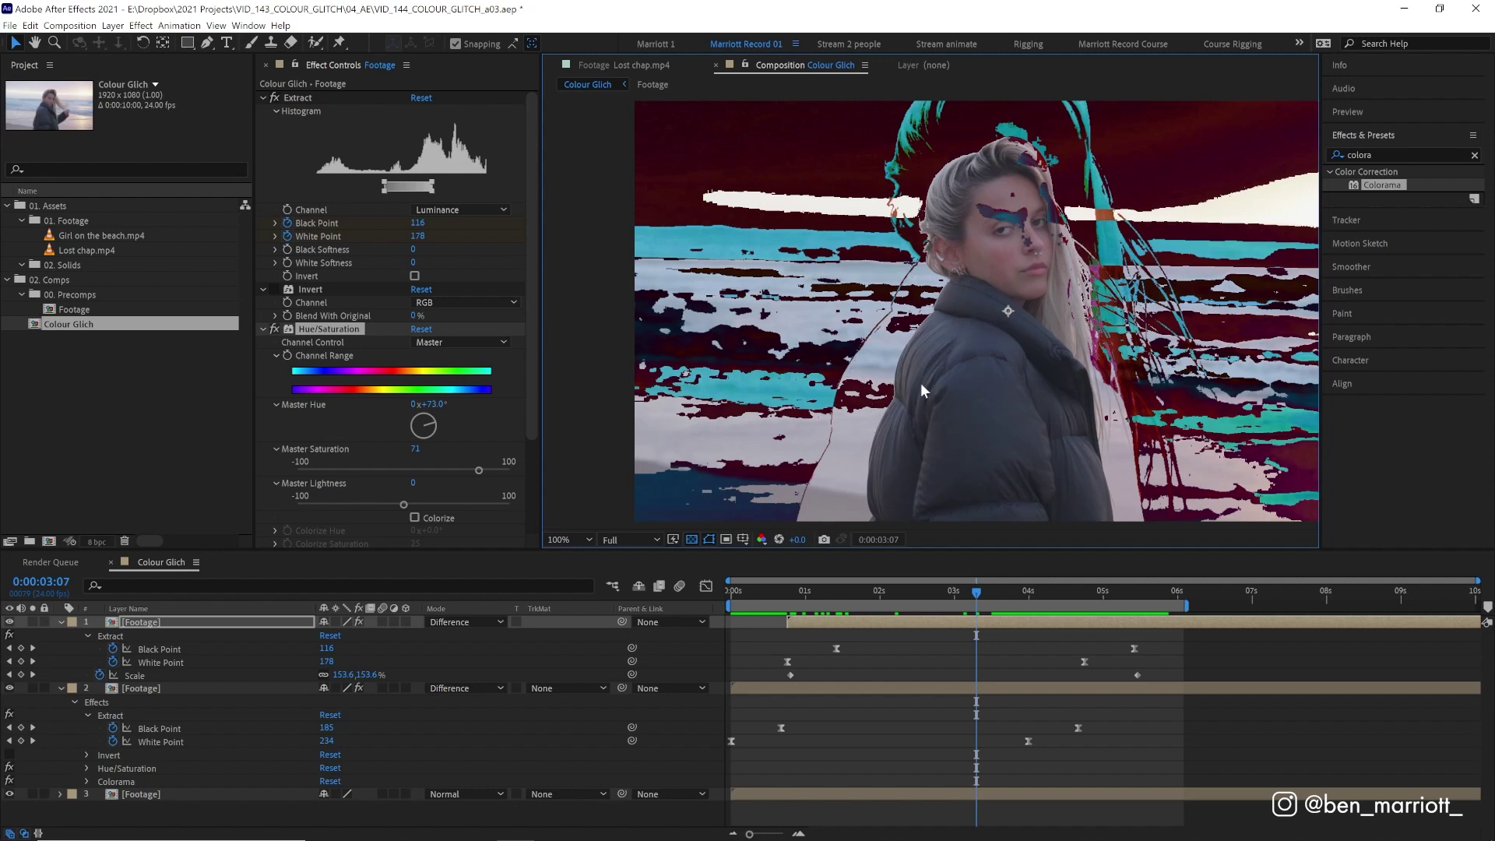
Step: Create a new adjustment layer on top named 'Effects'
{"action": "left_click", "coordinate": [880, 662]}
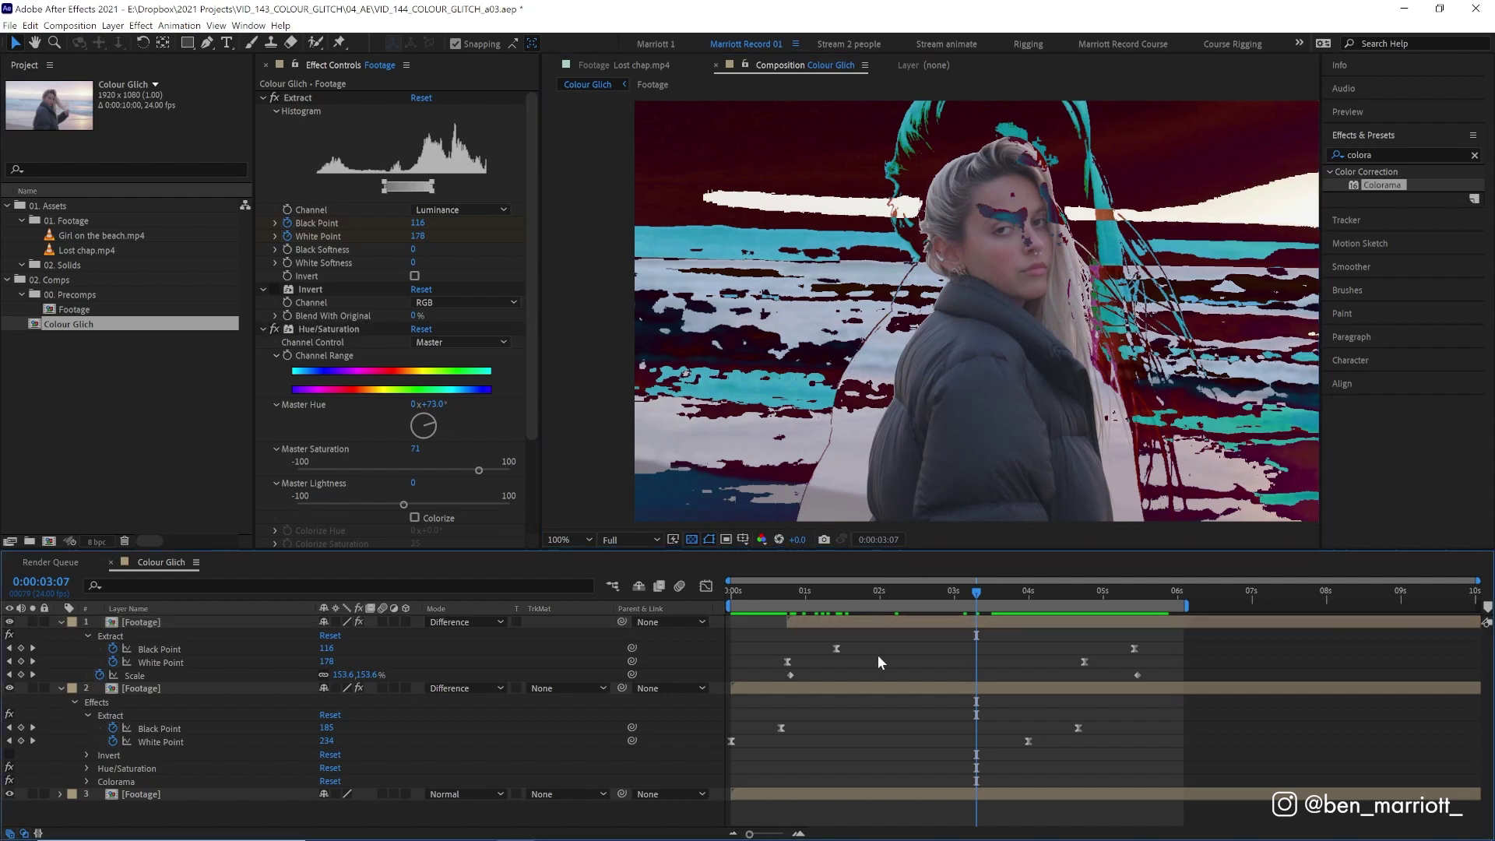
{"action": "key", "text": "ctrl+alt+y"}
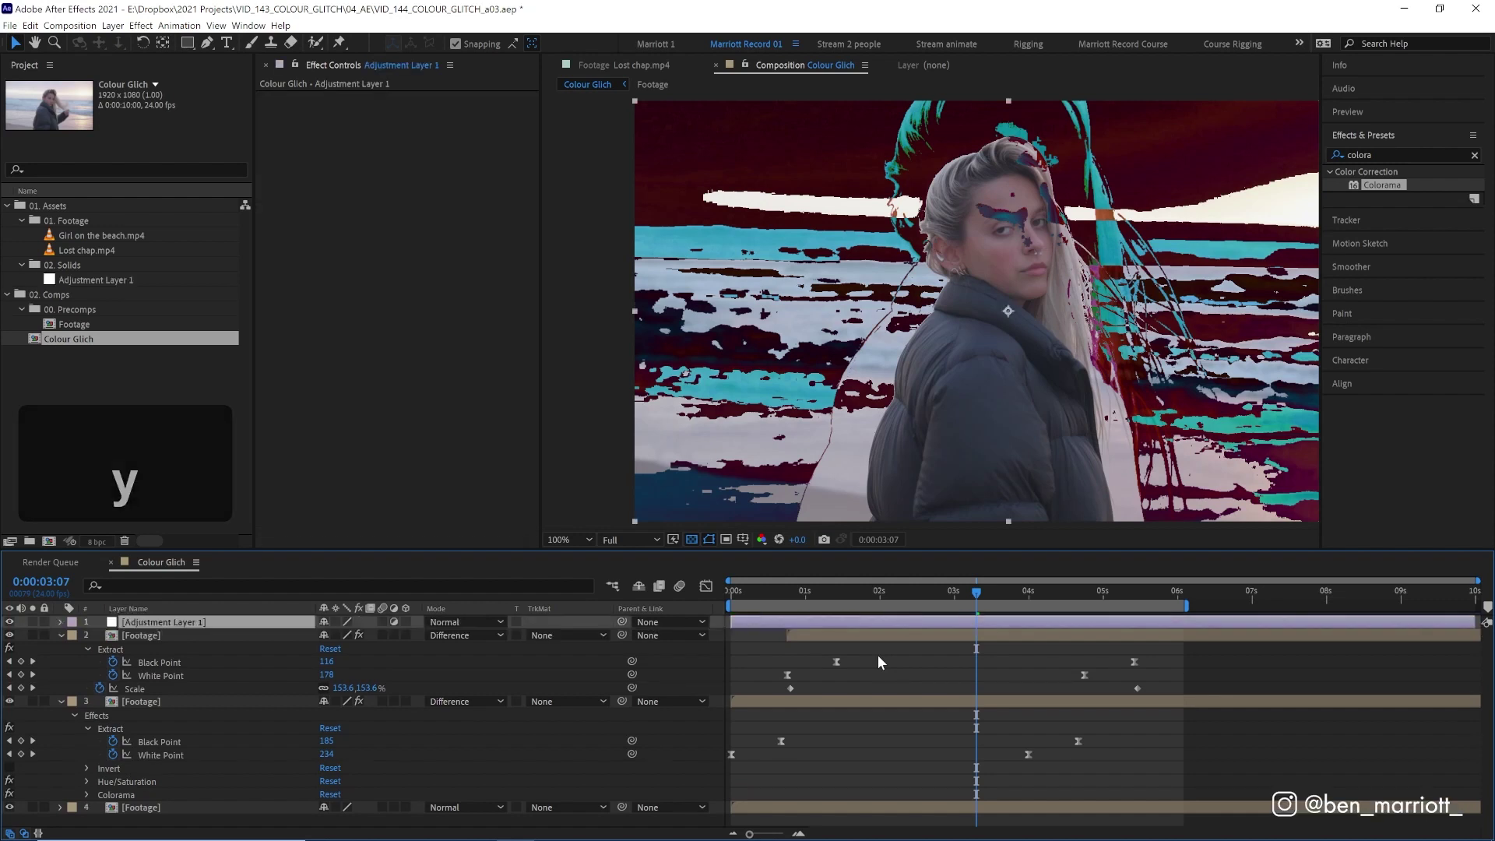
{"action": "key", "text": "Return"}
{"action": "type", "text": "Effect"}
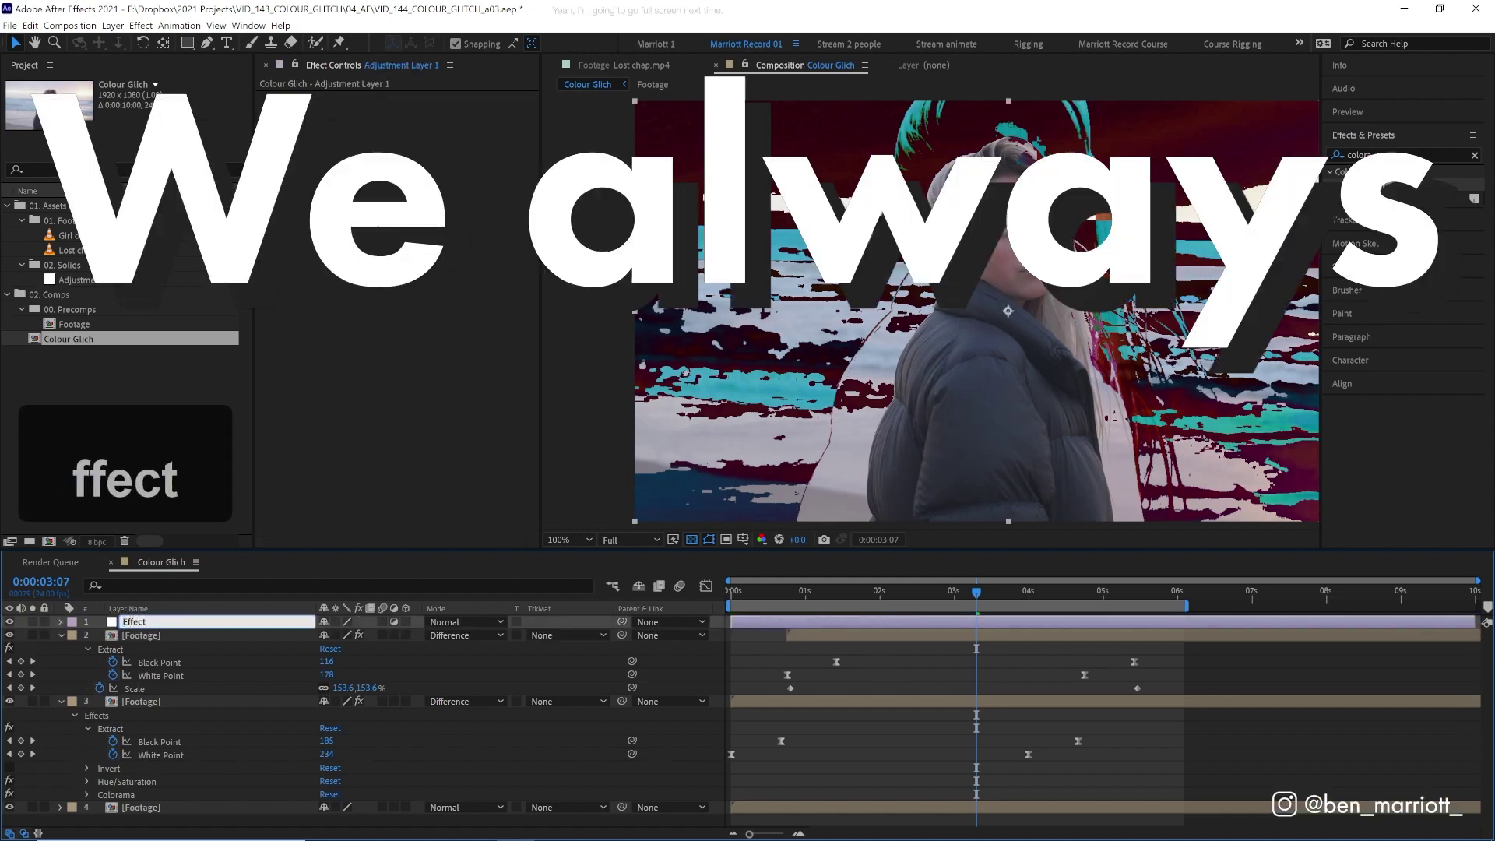
{"action": "type", "text": "s"}
{"action": "key", "text": "Return"}
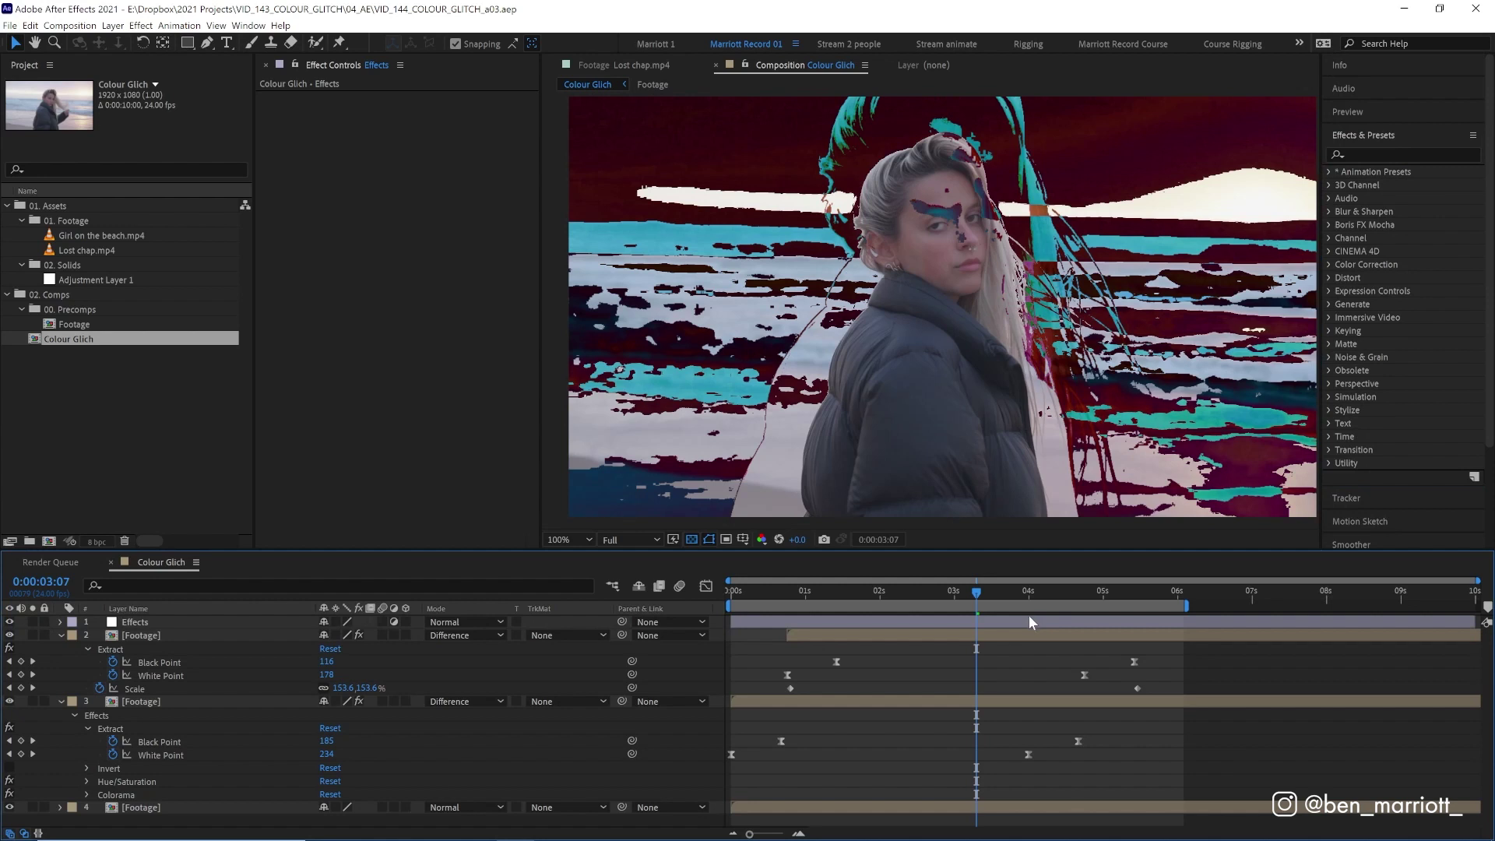
Step: Apply Gaussian Blur to Effects with Blurriness 5 and Repeat Edge Pixels on
{"action": "left_click", "coordinate": [1035, 623]}
{"action": "left_click", "coordinate": [1380, 154]}
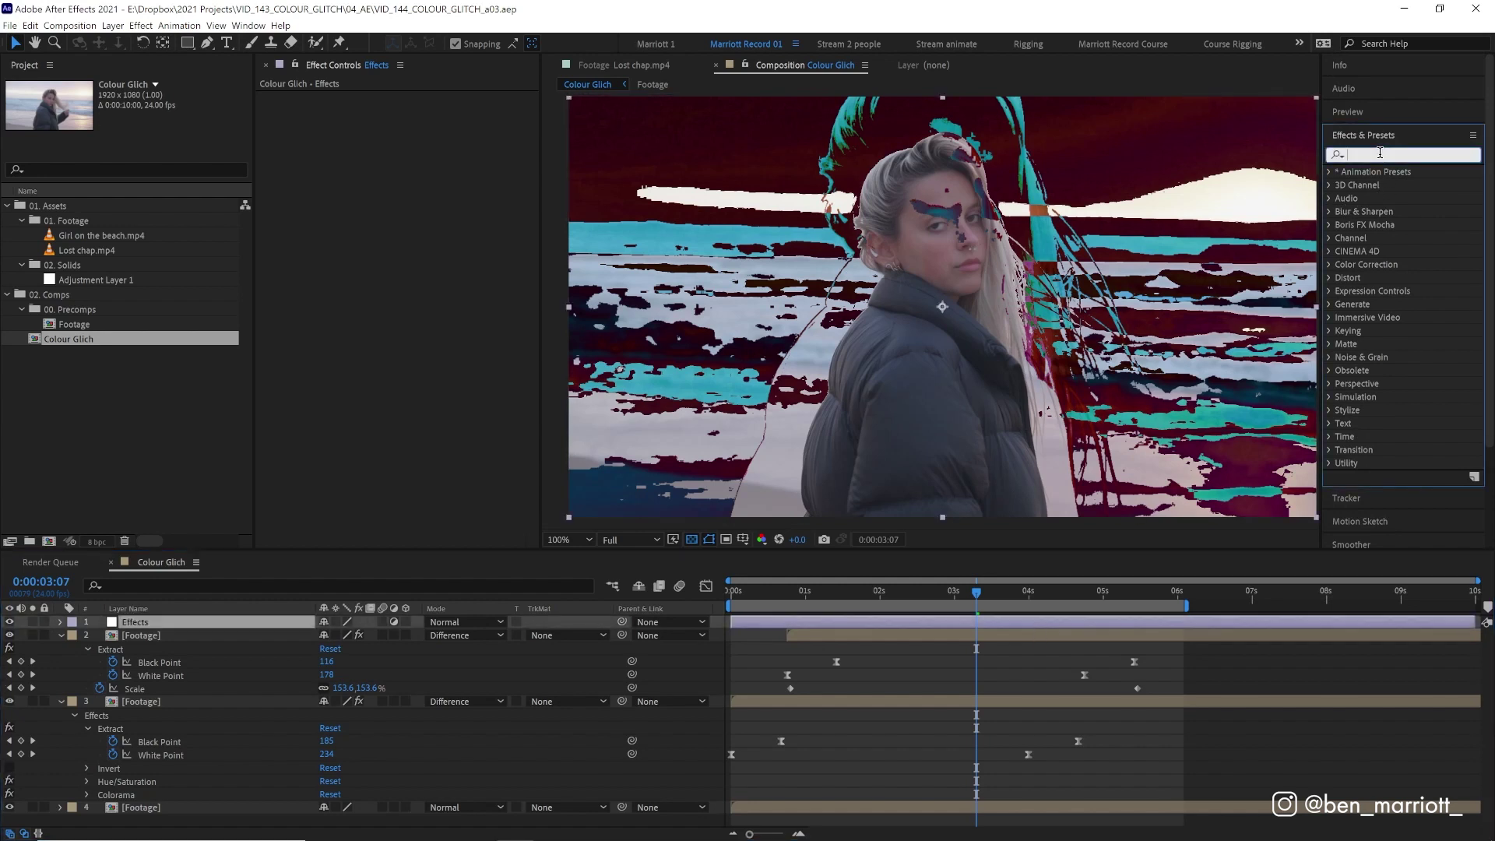
{"action": "type", "text": "gauss"}
{"action": "left_click_drag", "start_coordinate": [1404, 185], "coordinate": [370, 68]}
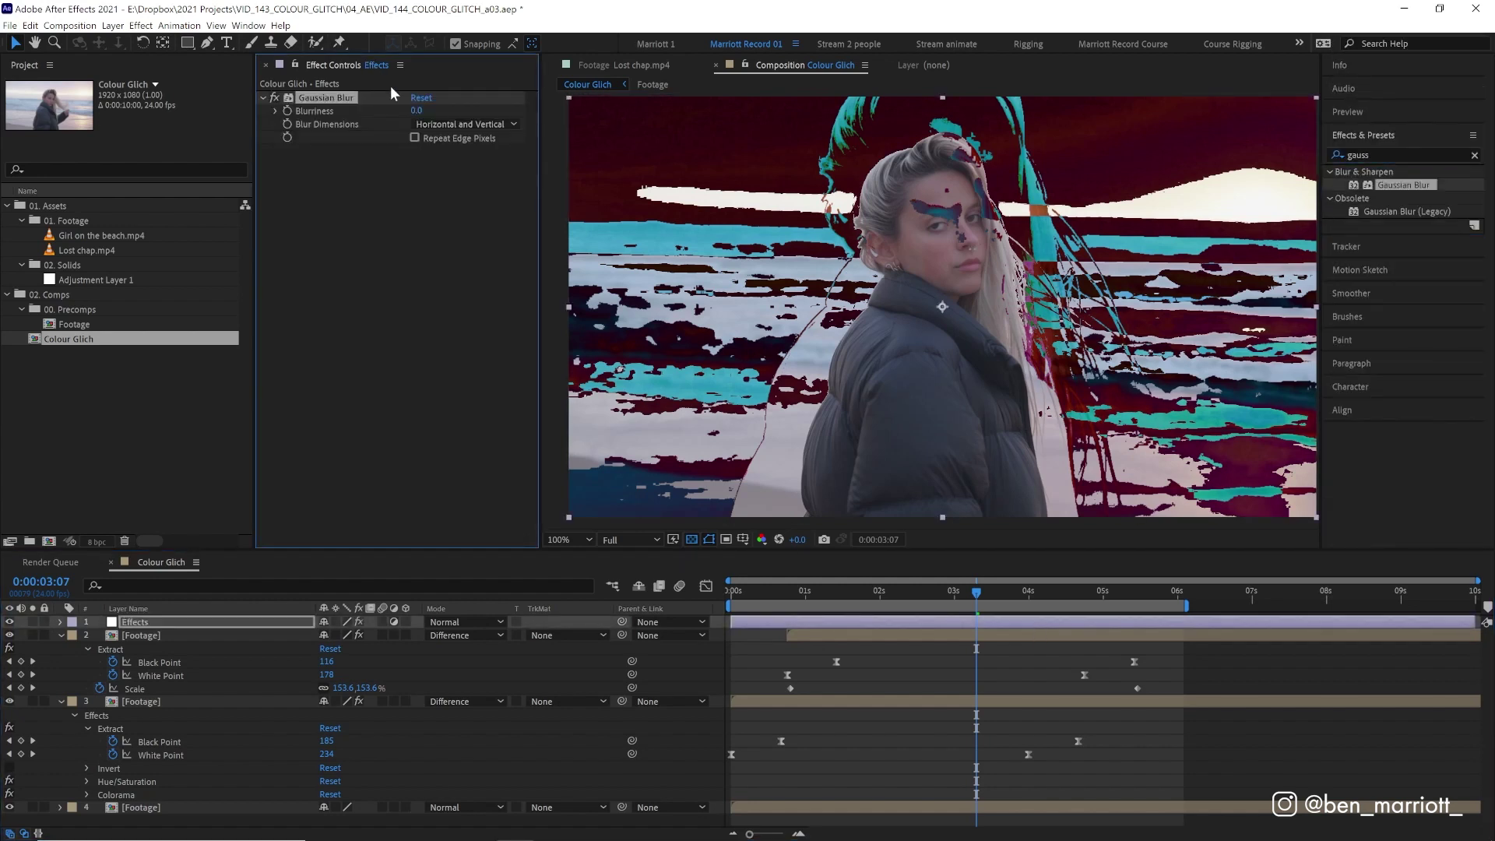
{"action": "left_click", "coordinate": [417, 111]}
{"action": "type", "text": "5"}
{"action": "key", "text": "Return"}
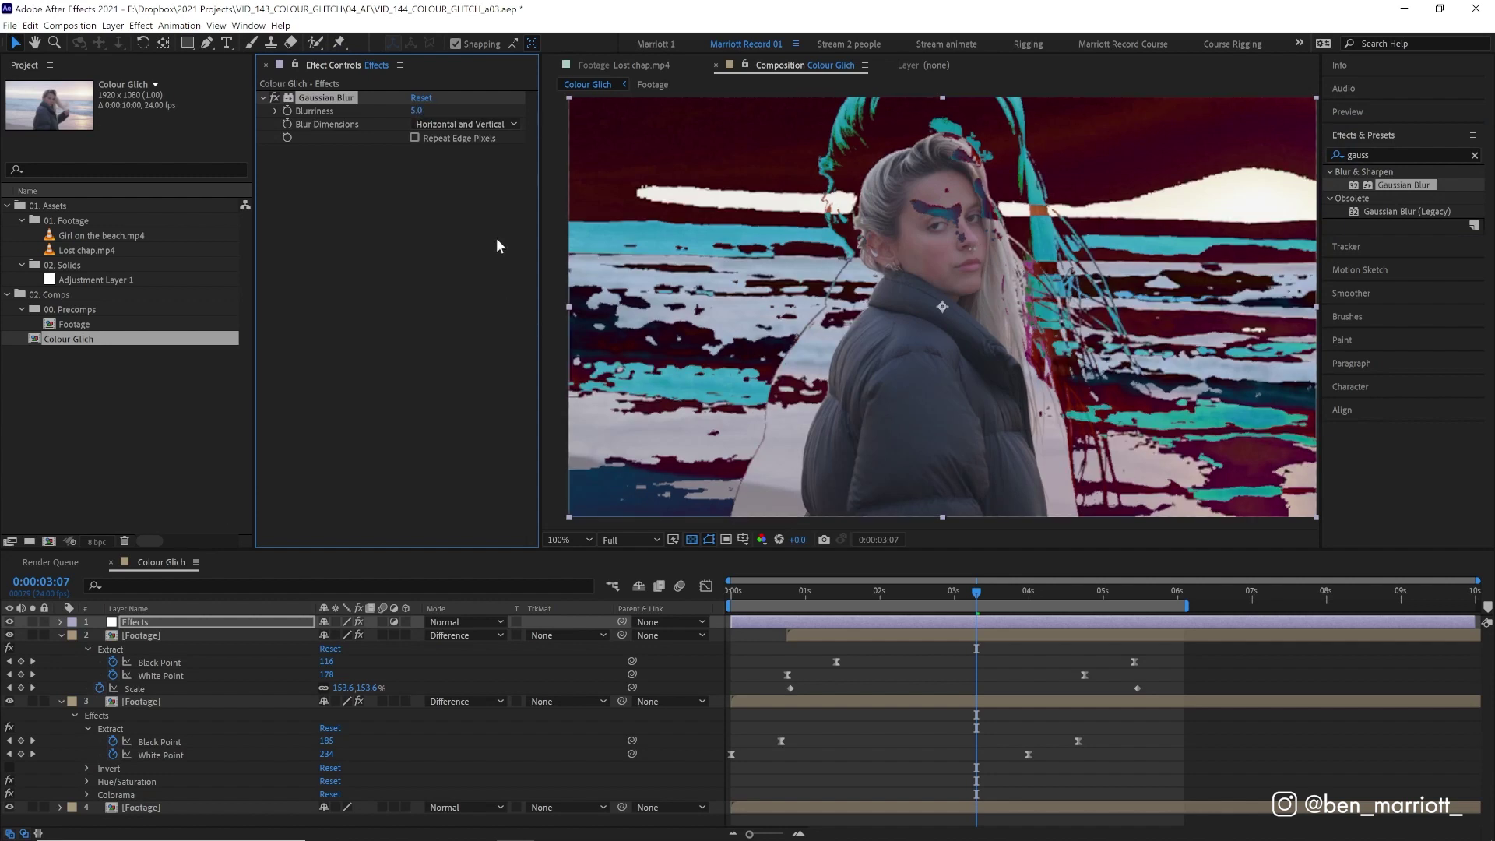
{"action": "left_click", "coordinate": [414, 137]}
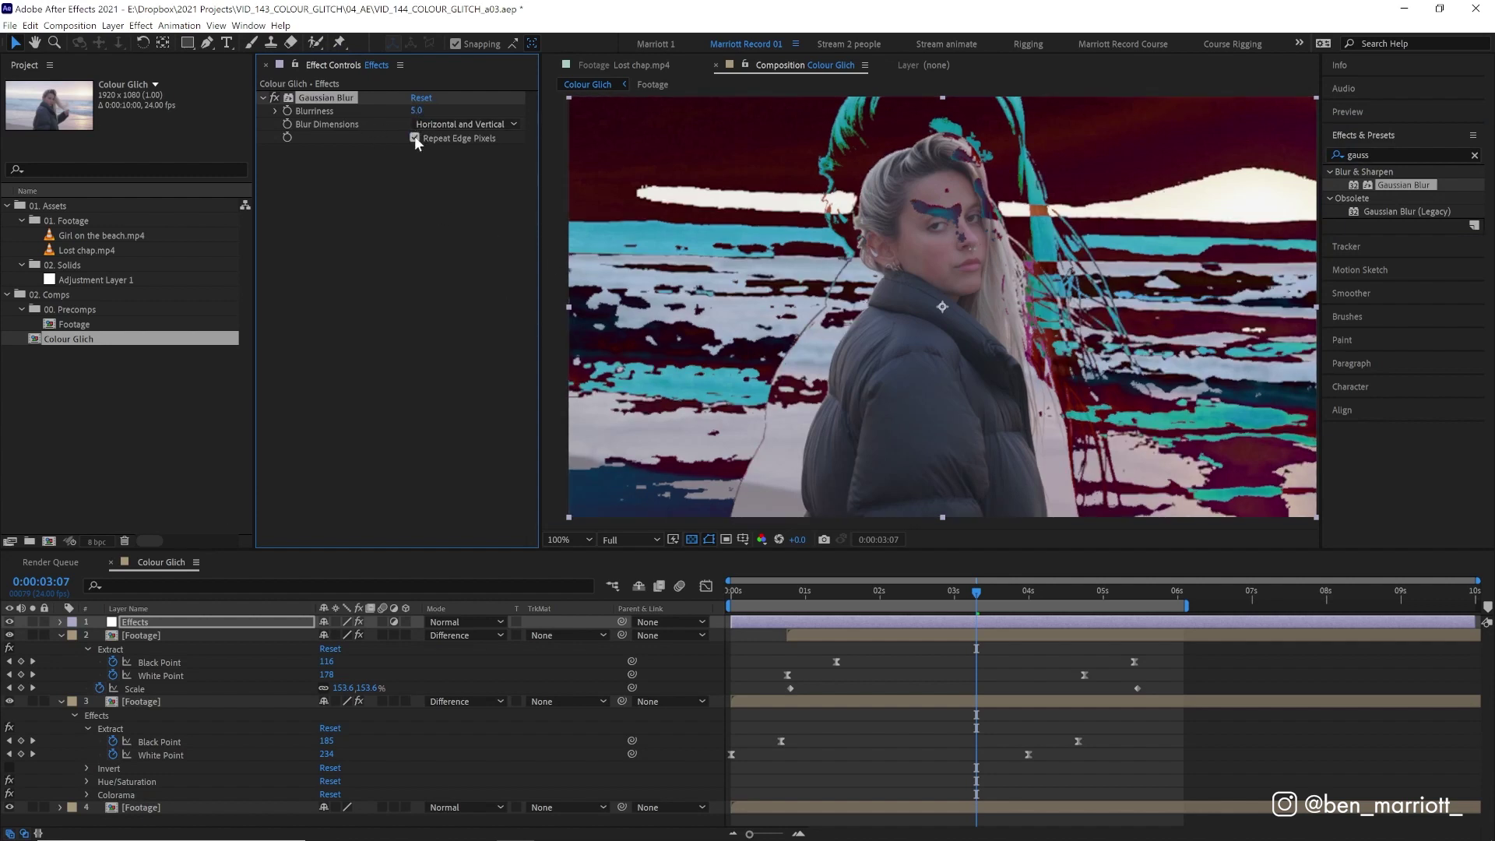
{"action": "left_click", "coordinate": [273, 98]}
{"action": "left_click", "coordinate": [274, 97]}
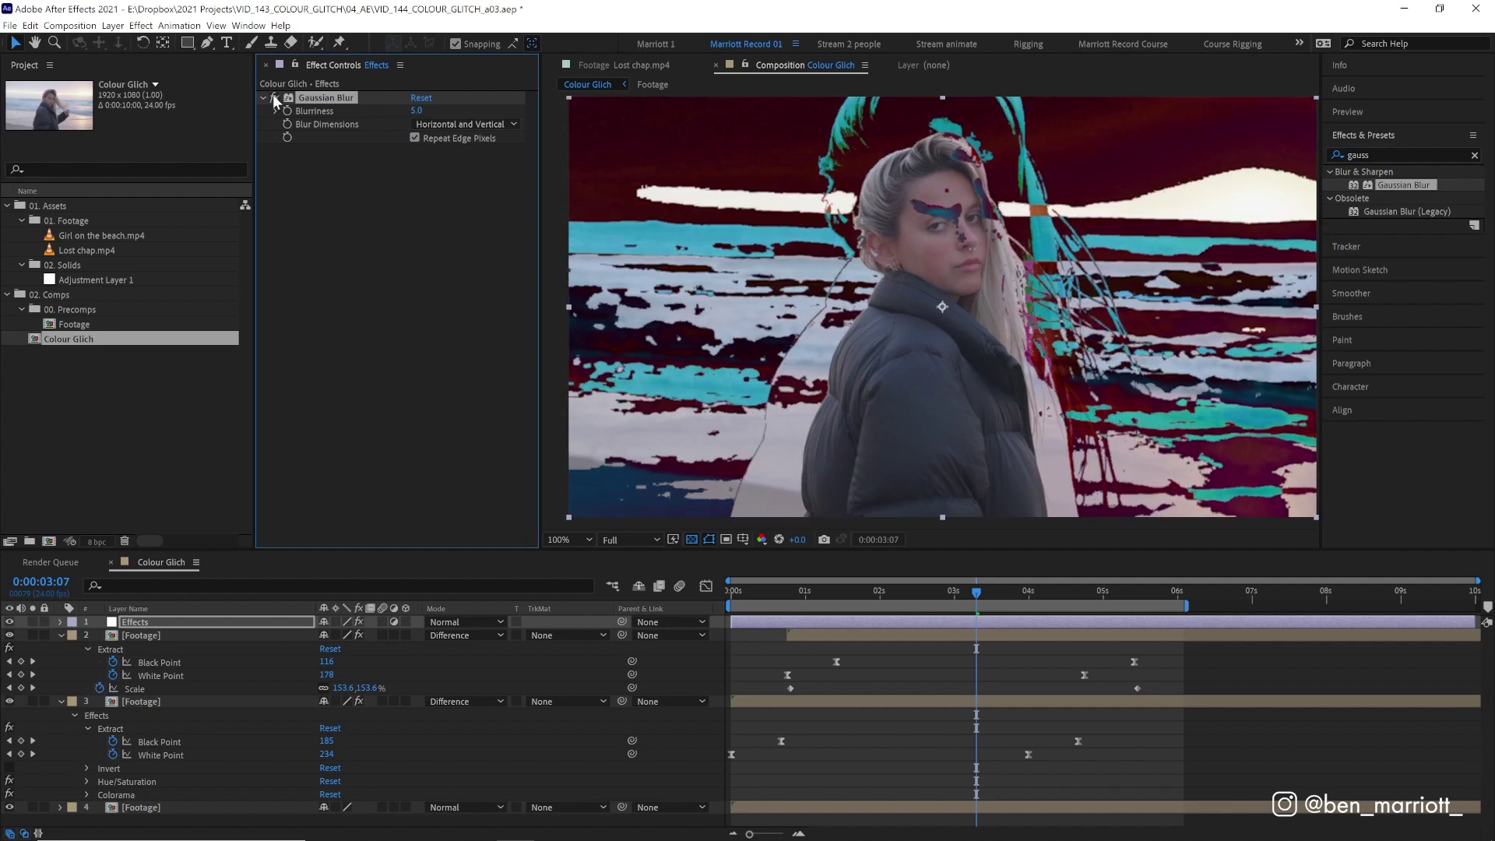
Step: Apply Noise with Amount of Noise 10% to the Effects layer and preview it
{"action": "left_click", "coordinate": [1384, 155]}
{"action": "type", "text": "noise"}
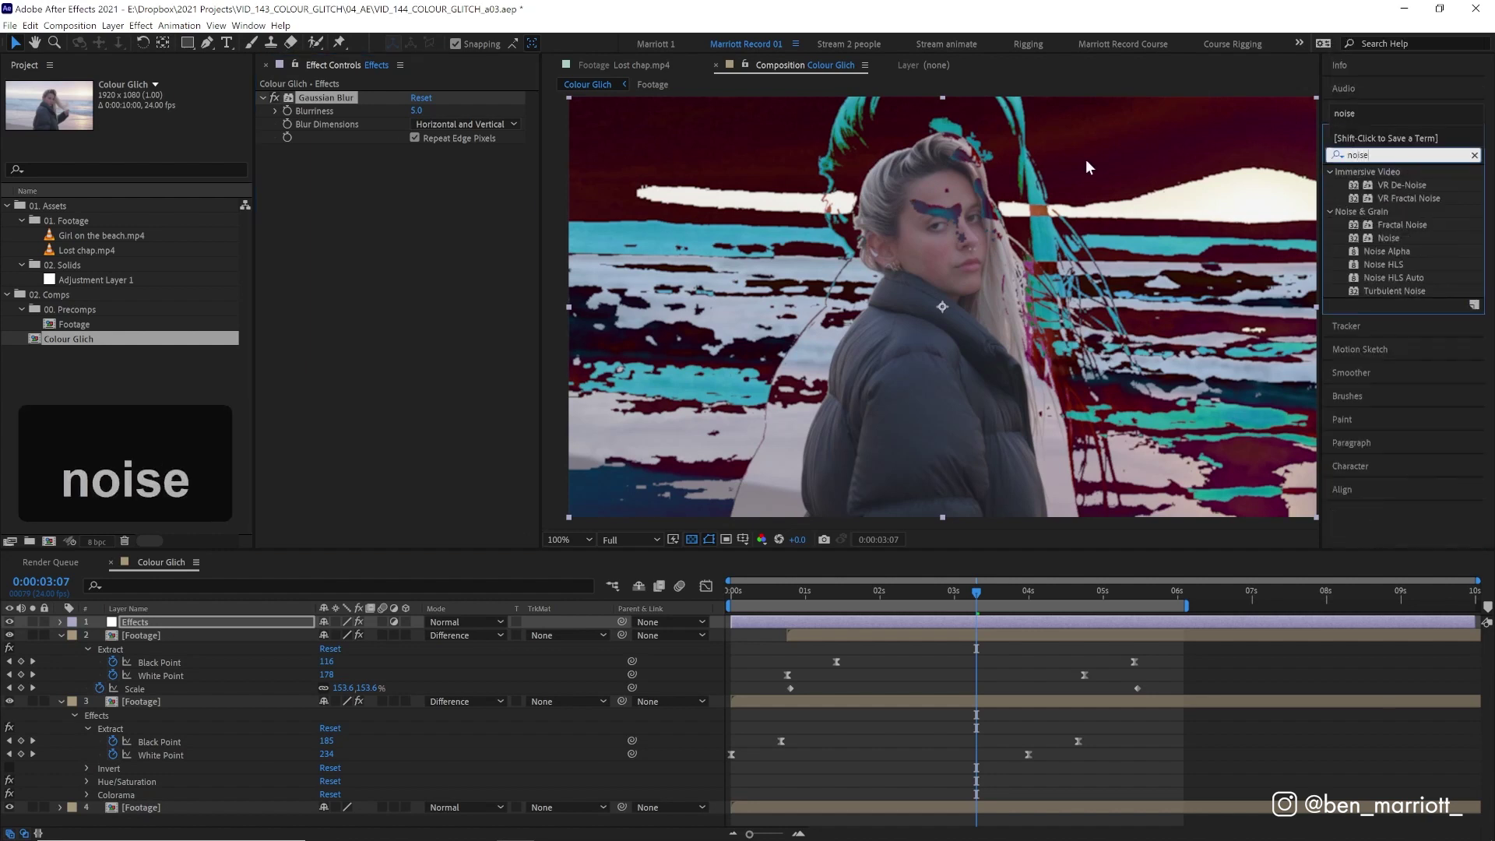
{"action": "double_click", "coordinate": [1389, 237]}
{"action": "left_click", "coordinate": [419, 164]}
{"action": "type", "text": "10"}
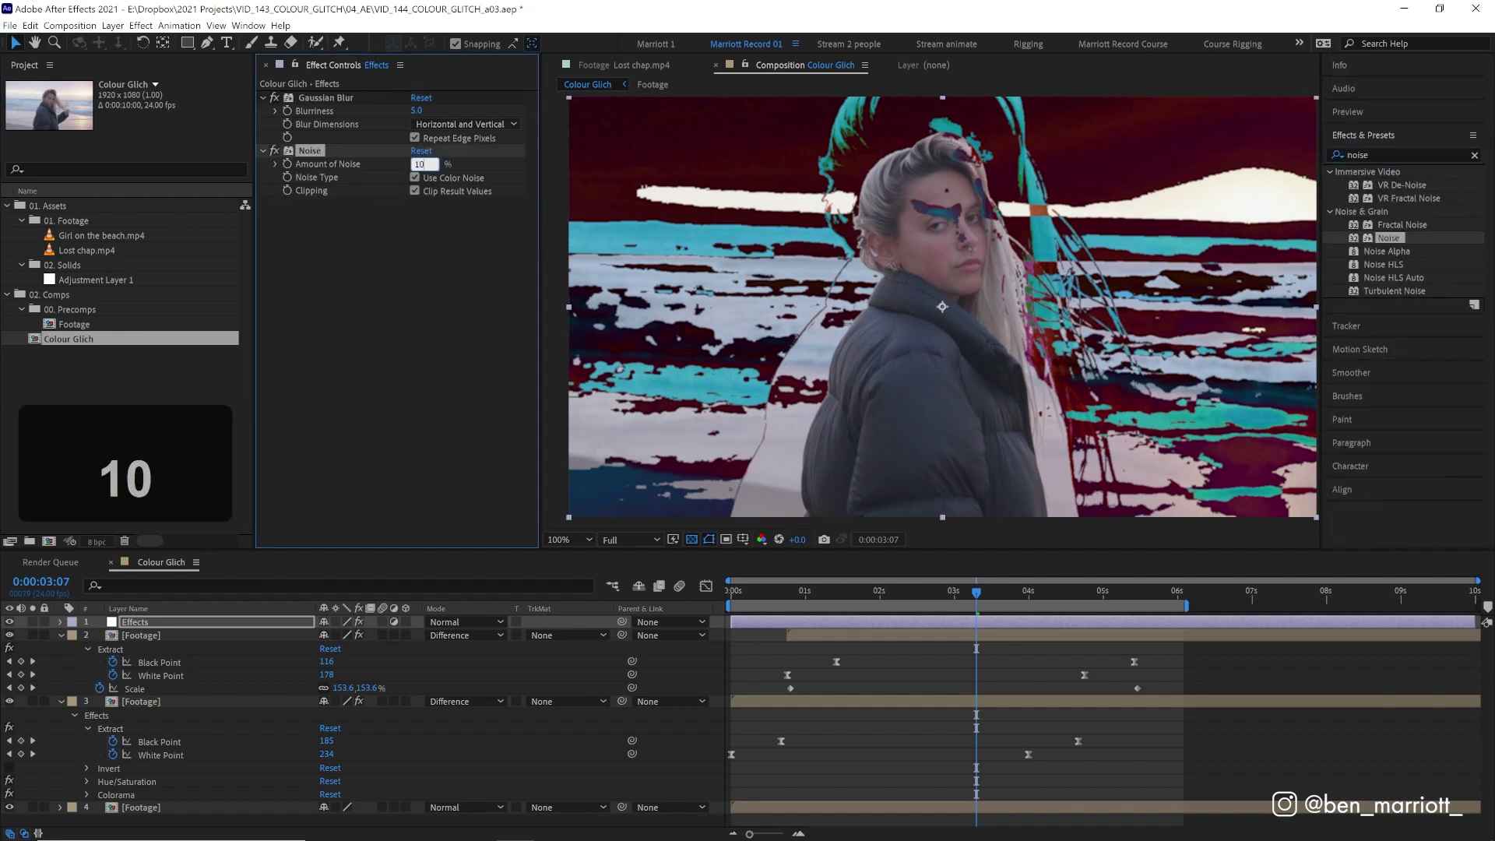
{"action": "key", "text": "Return"}
{"action": "key", "text": "space"}
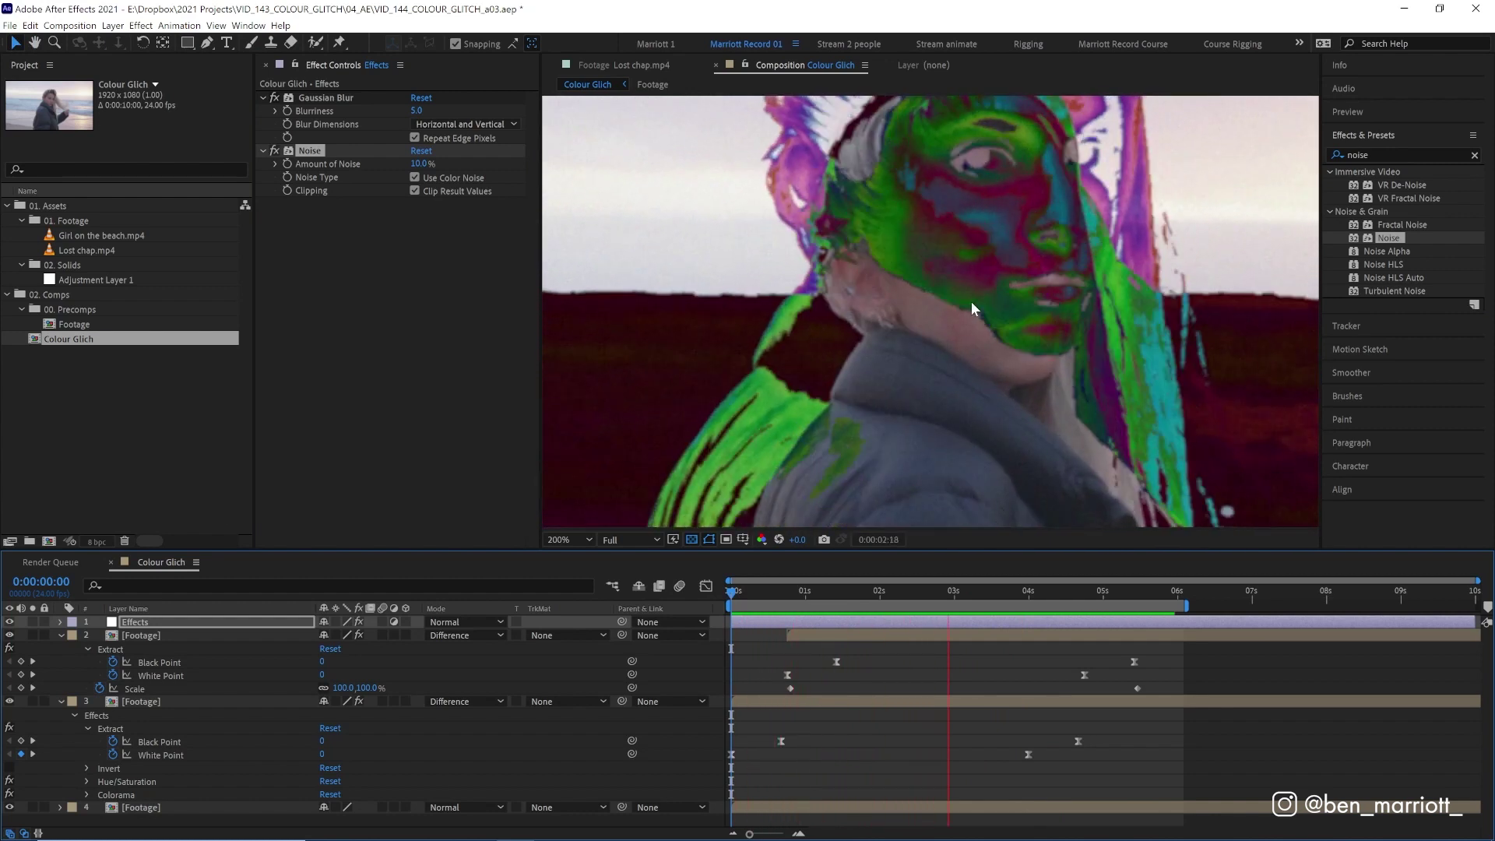
{"action": "left_click_drag", "start_coordinate": [896, 582], "coordinate": [974, 555]}
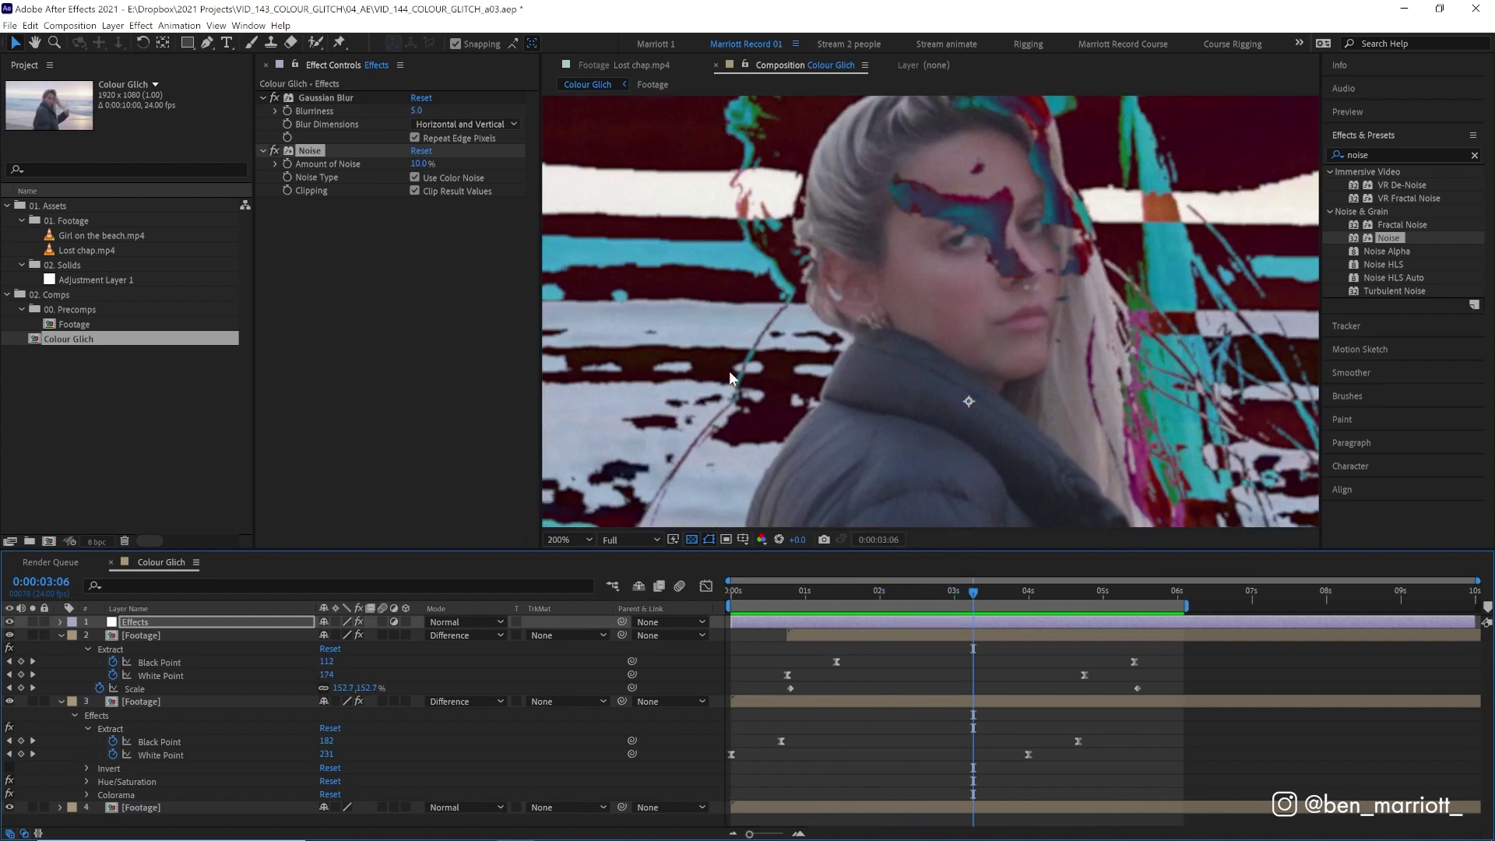
Step: Apply Tint to the Effects layer and preview it from near the start
{"action": "left_click", "coordinate": [1371, 155]}
{"action": "type", "text": "tint"}
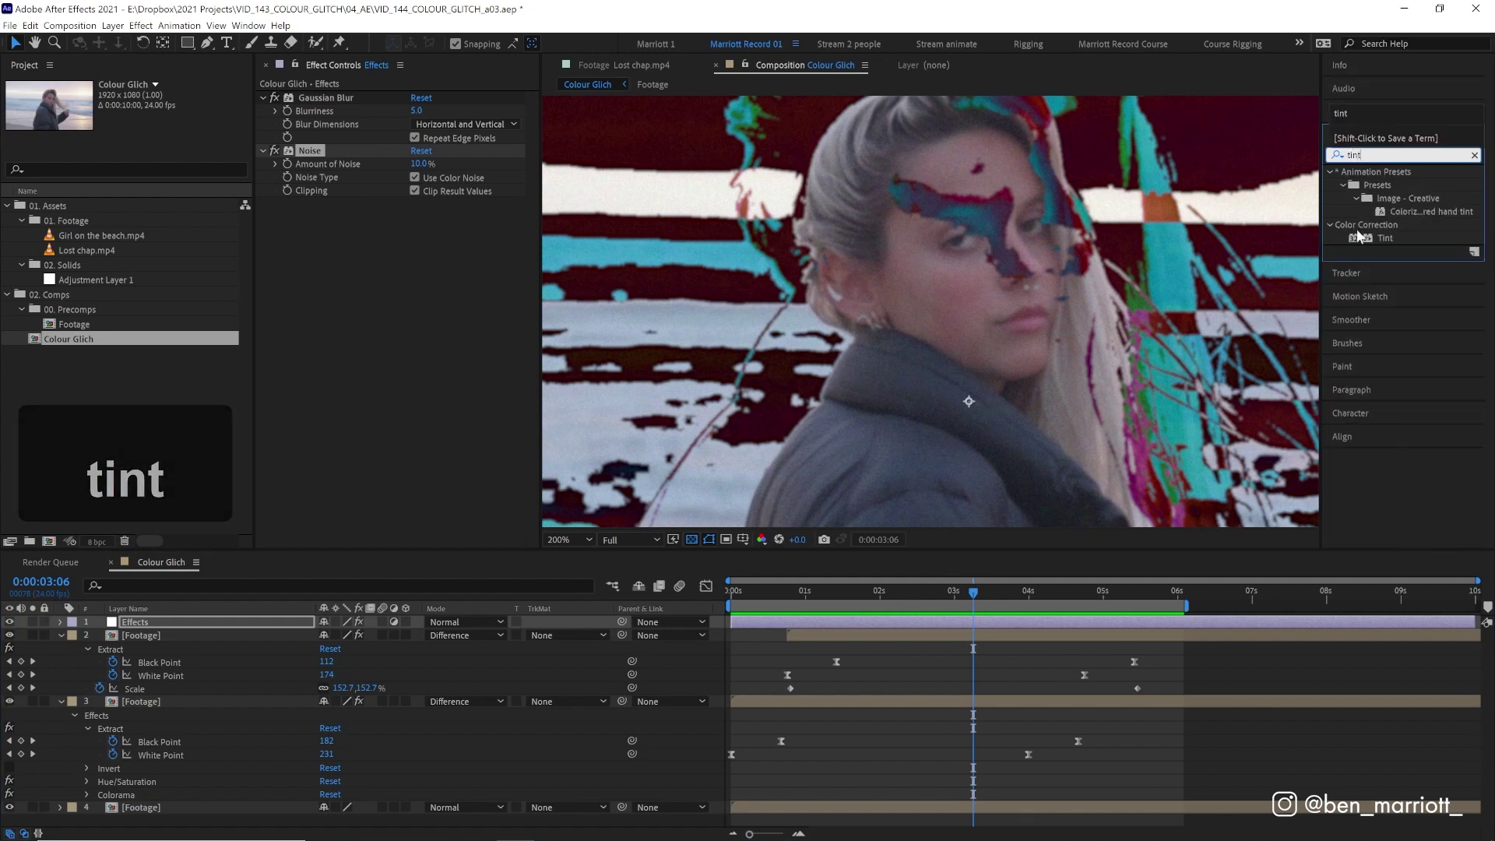
{"action": "left_click_drag", "start_coordinate": [1359, 236], "coordinate": [1043, 289]}
{"action": "scroll", "coordinate": [994, 335], "scroll_direction": "down", "scroll_amount": 1}
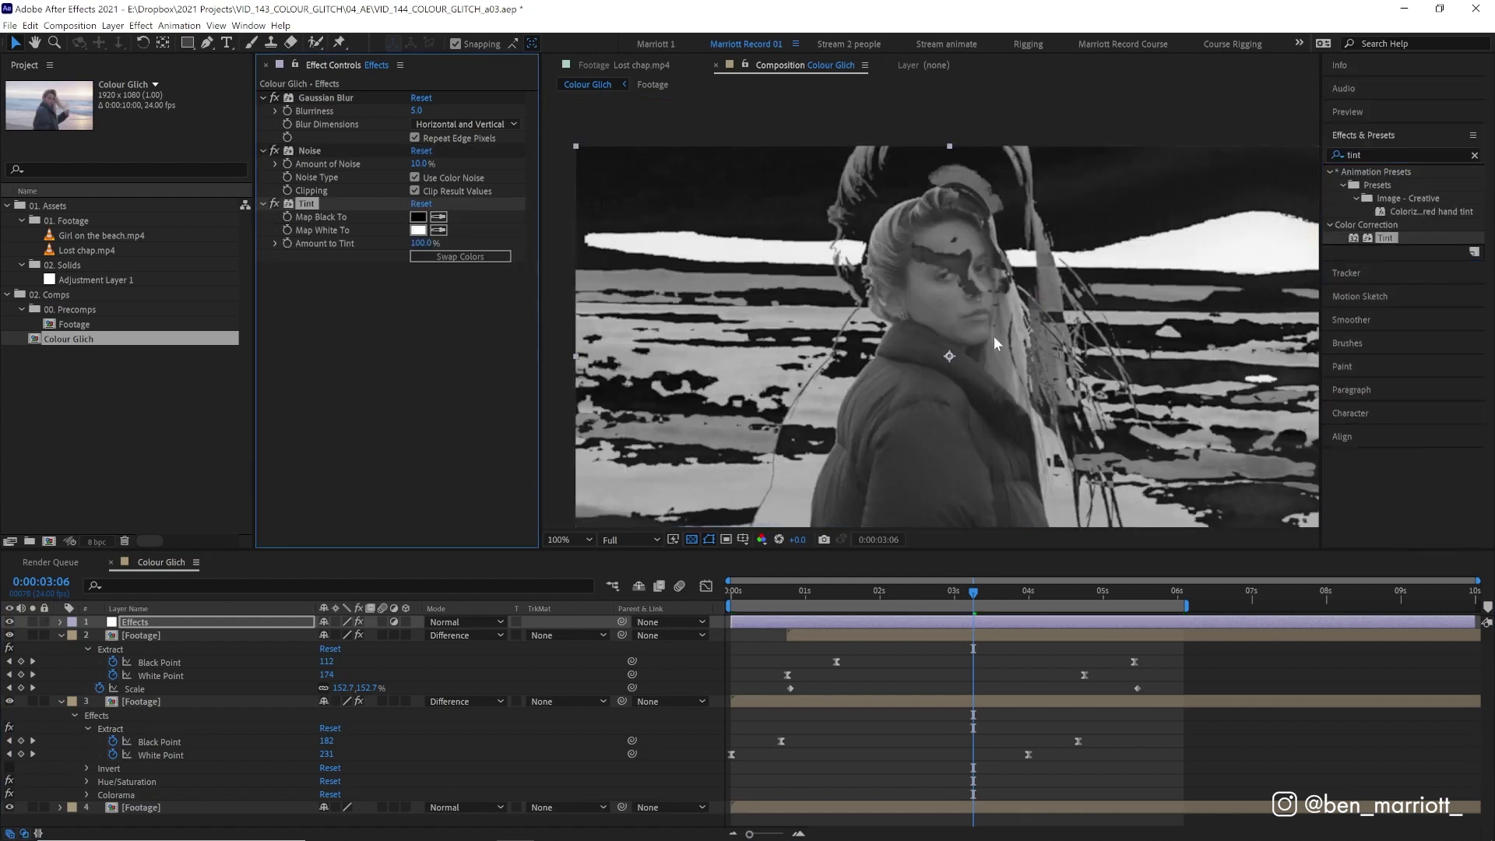
{"action": "left_click", "coordinate": [782, 590]}
{"action": "key", "text": "space"}
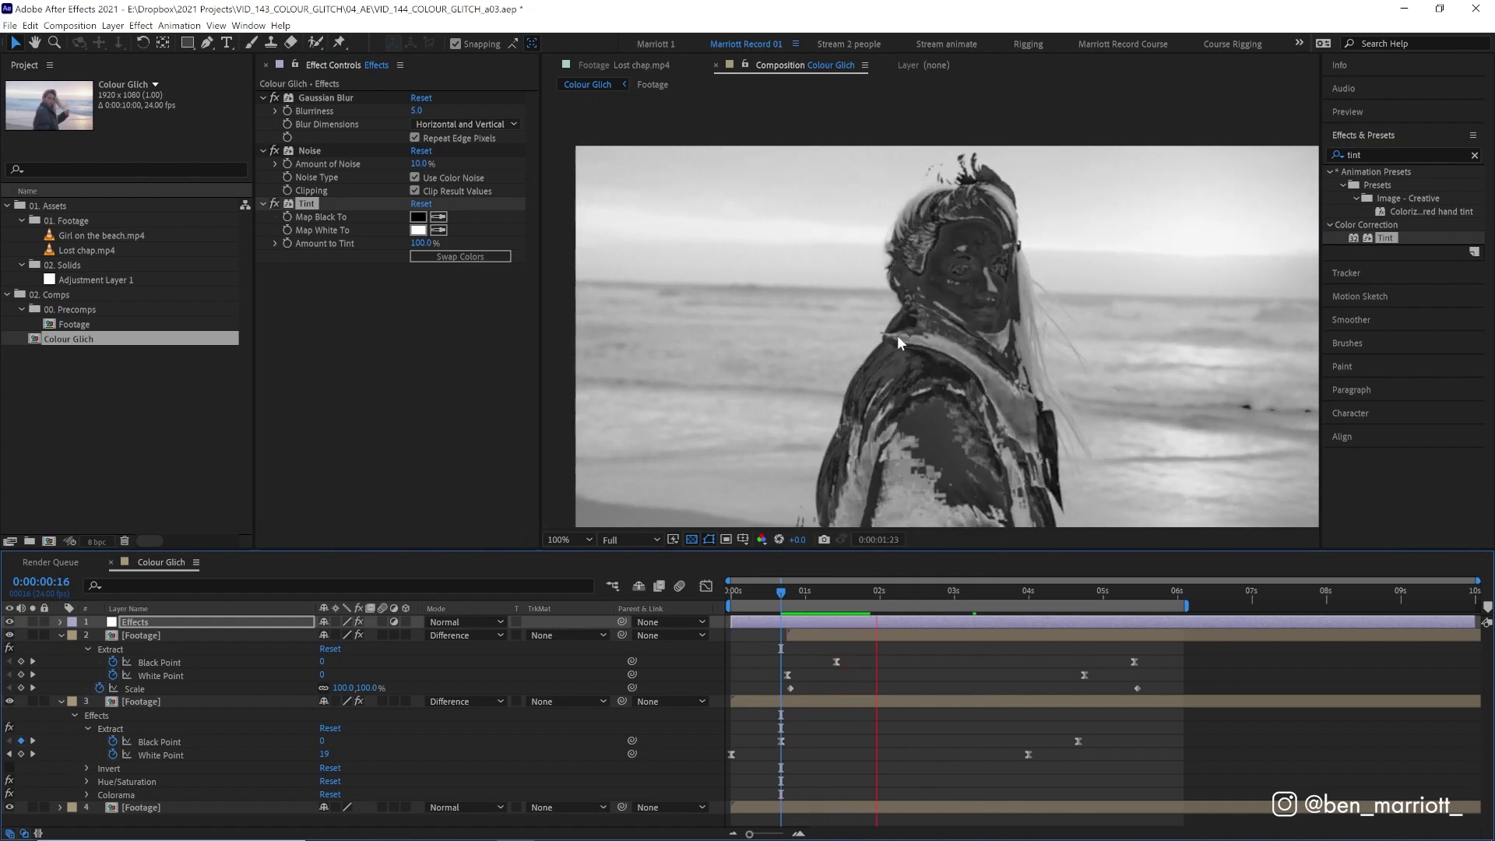
Step: Set the Tint's Map White To colour to red
{"action": "left_click", "coordinate": [418, 230]}
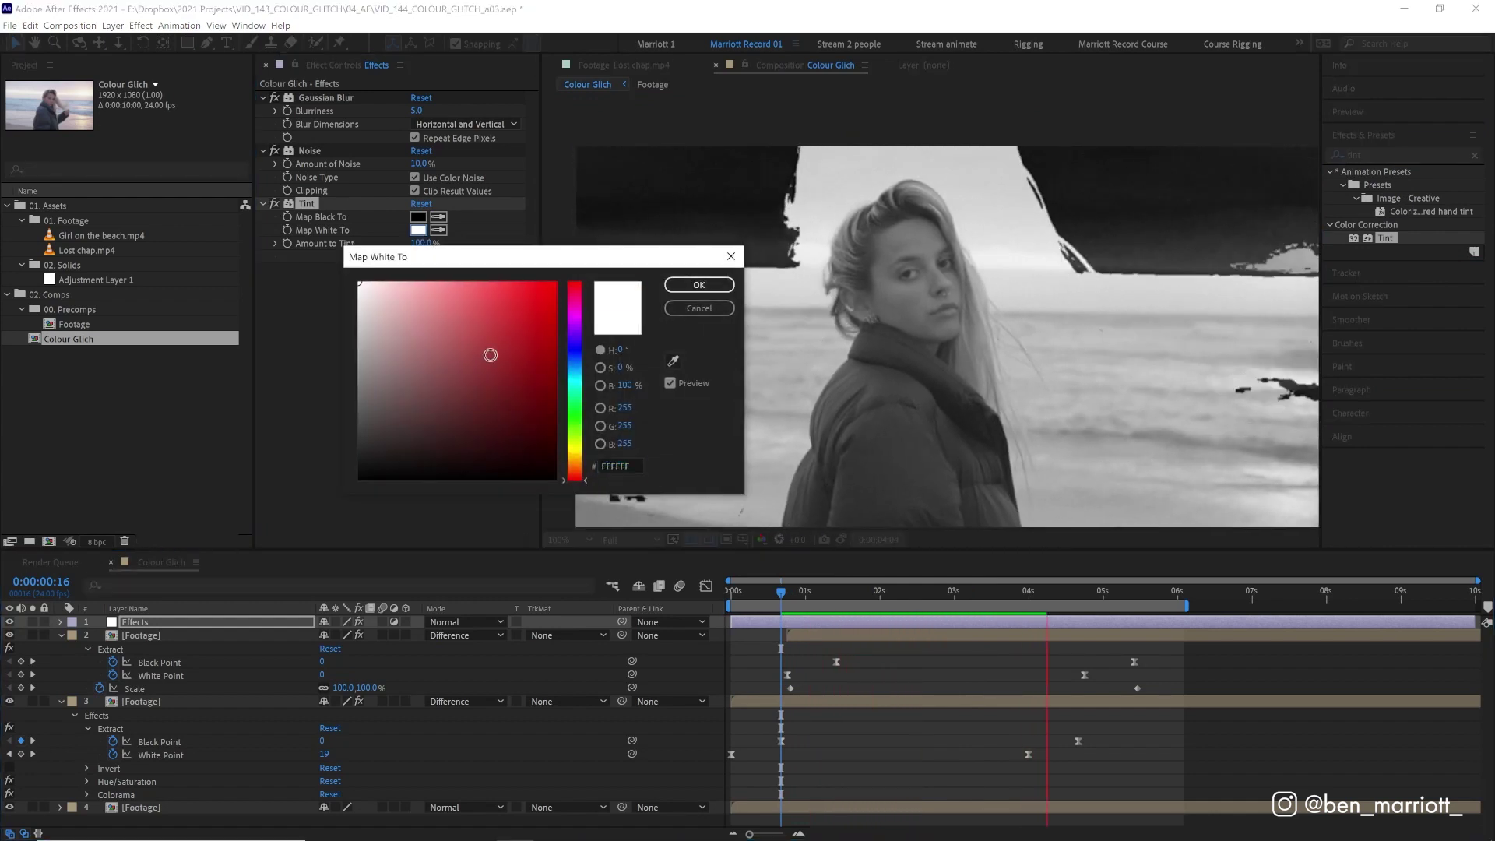
{"action": "left_click", "coordinate": [556, 286]}
{"action": "left_click", "coordinate": [694, 286]}
{"action": "left_click", "coordinate": [896, 592]}
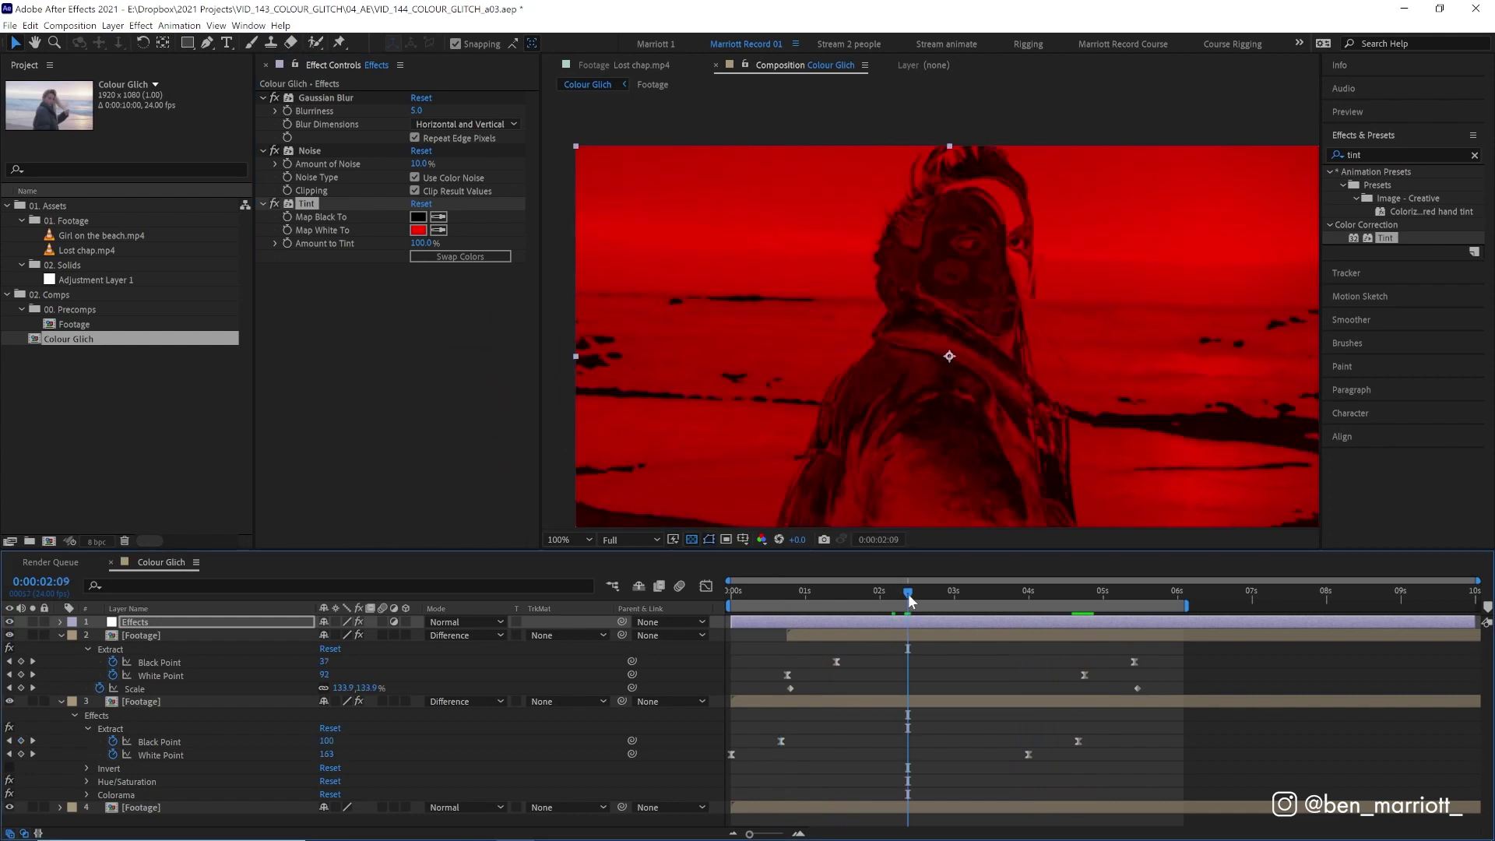
{"action": "key", "text": "space"}
{"action": "key", "text": "space"}
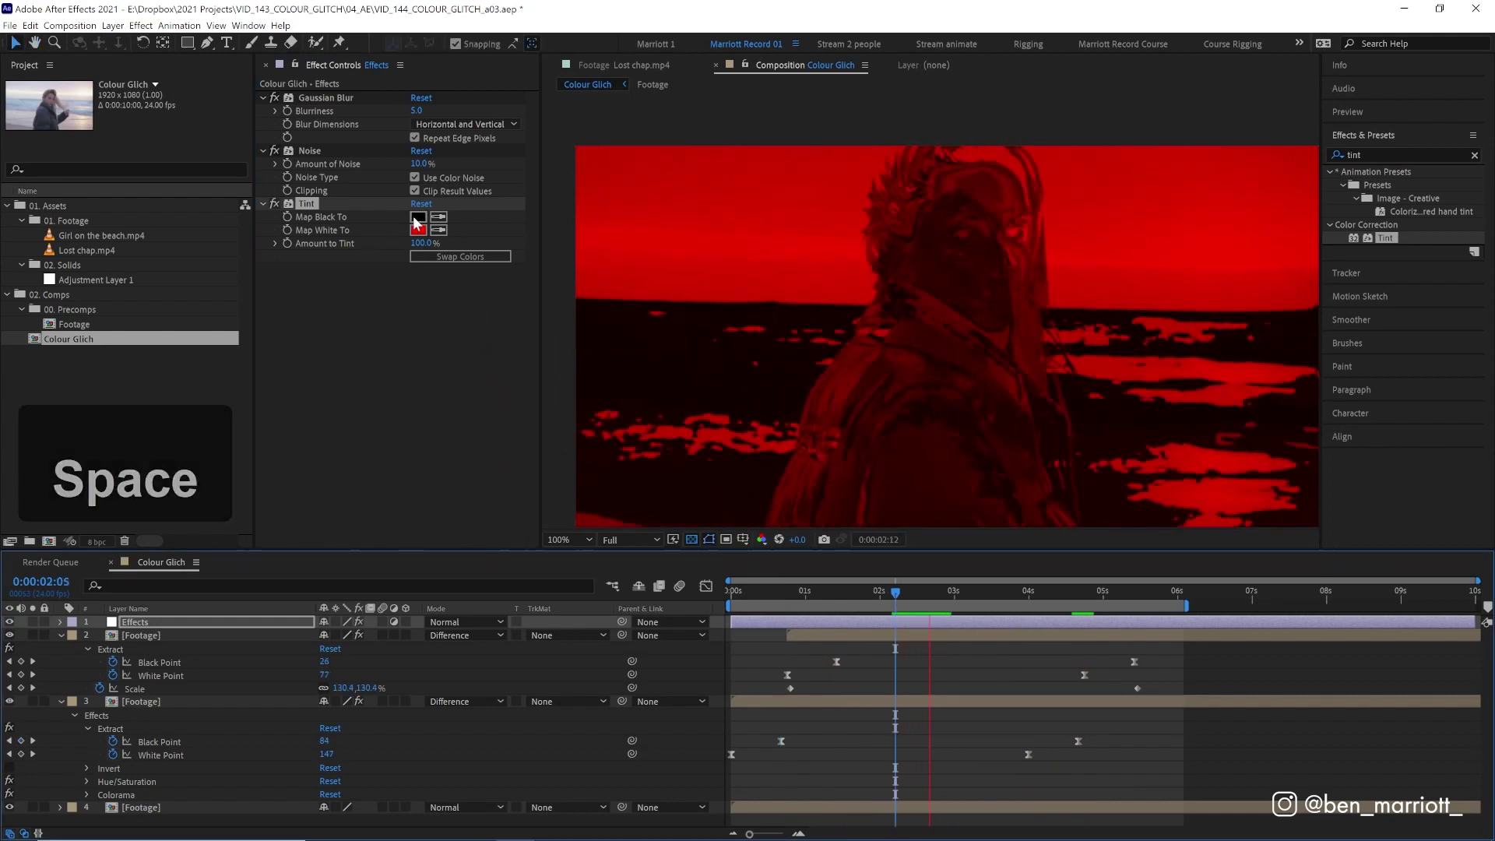
Step: Set Map Black To a saturated blue, then switch the Tint effect off
{"action": "left_click", "coordinate": [419, 217]}
{"action": "left_click", "coordinate": [574, 348]}
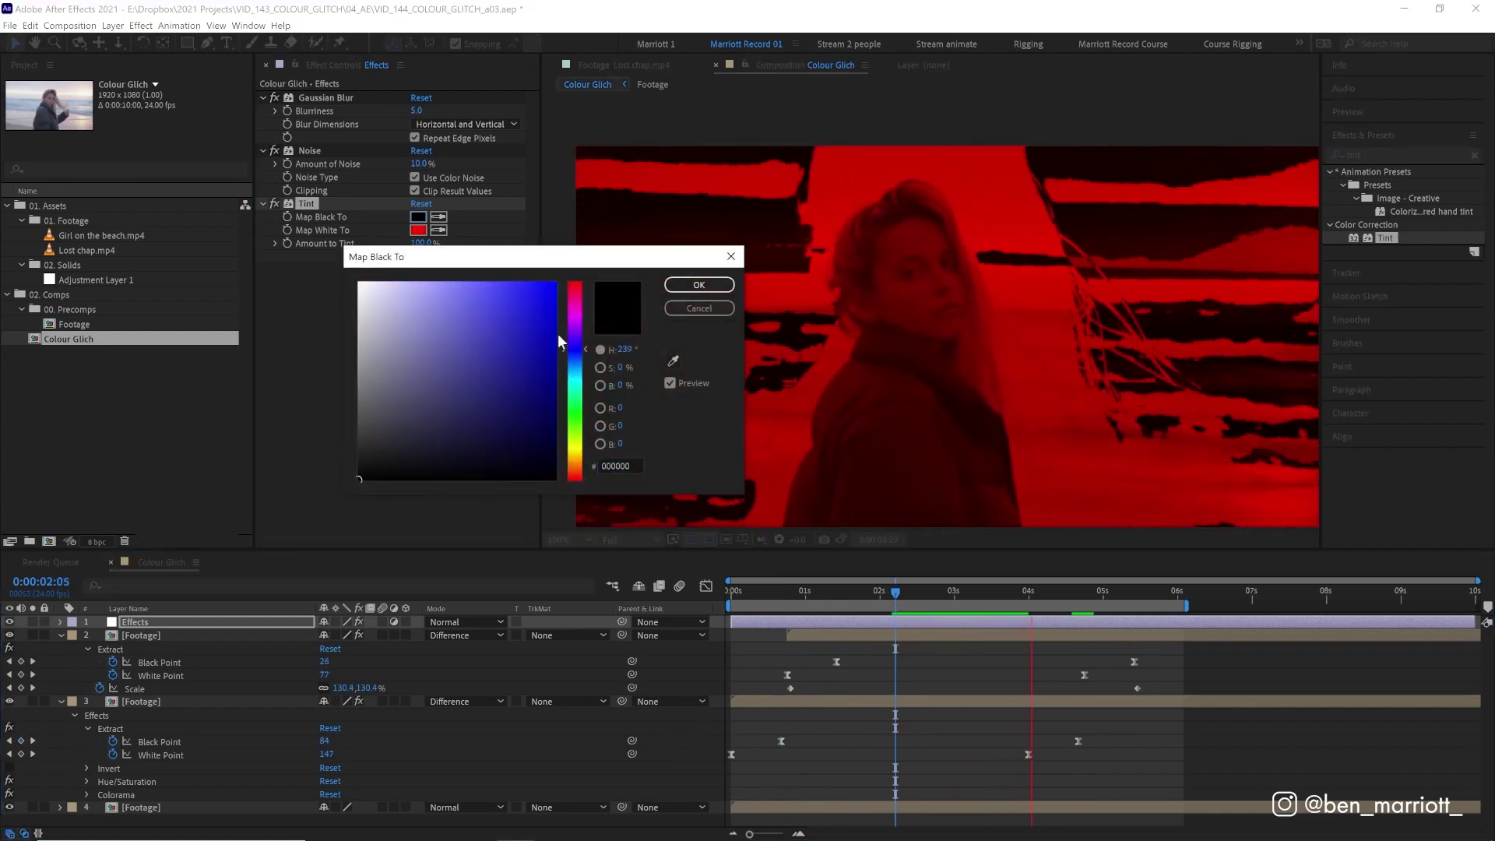
{"action": "left_click", "coordinate": [698, 285]}
{"action": "left_click", "coordinate": [775, 592]}
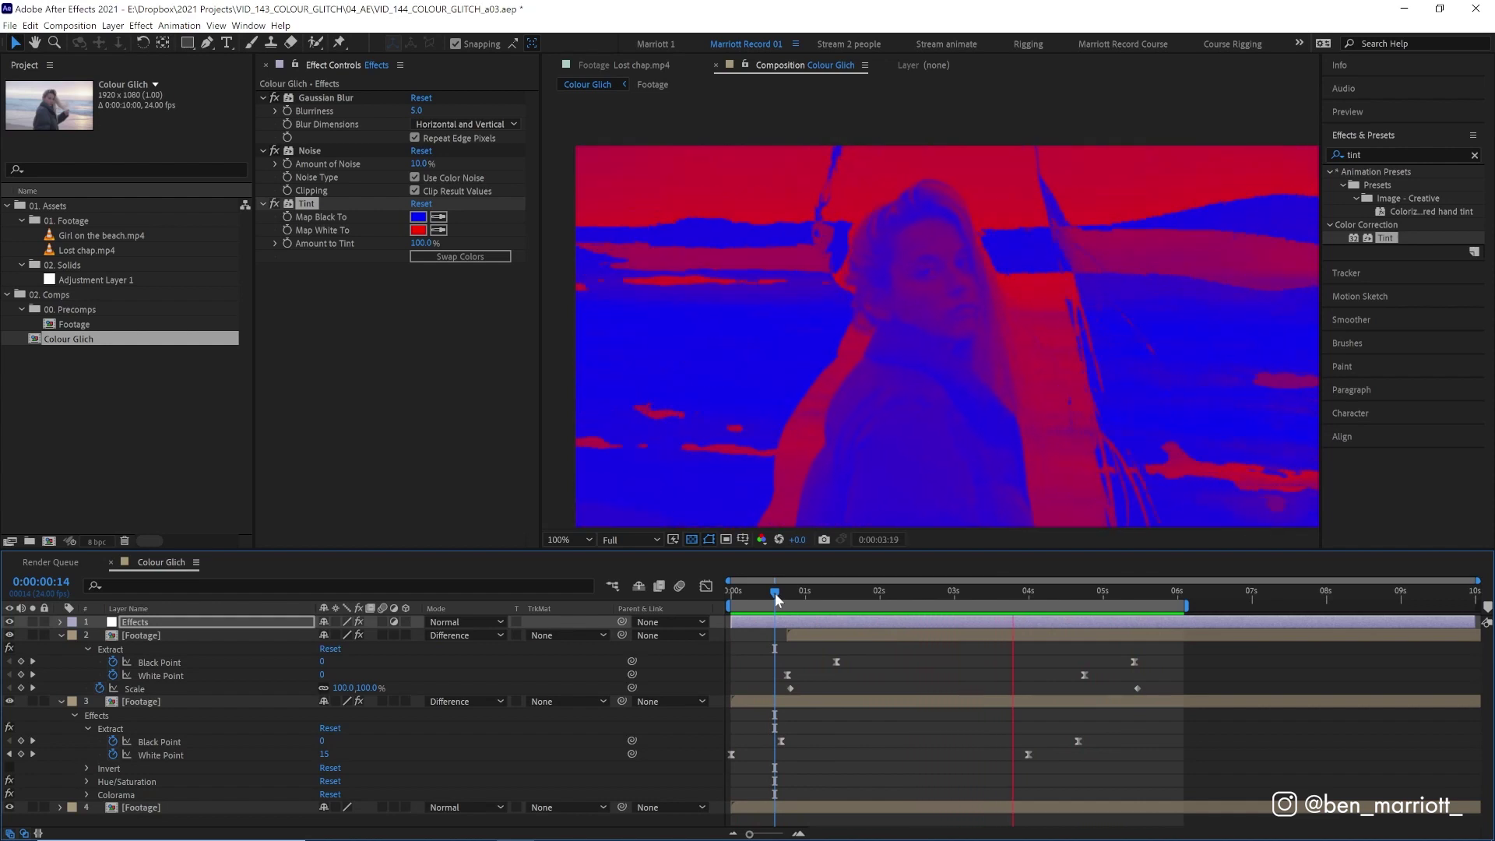
{"action": "left_click", "coordinate": [274, 201]}
{"action": "key", "text": "space"}
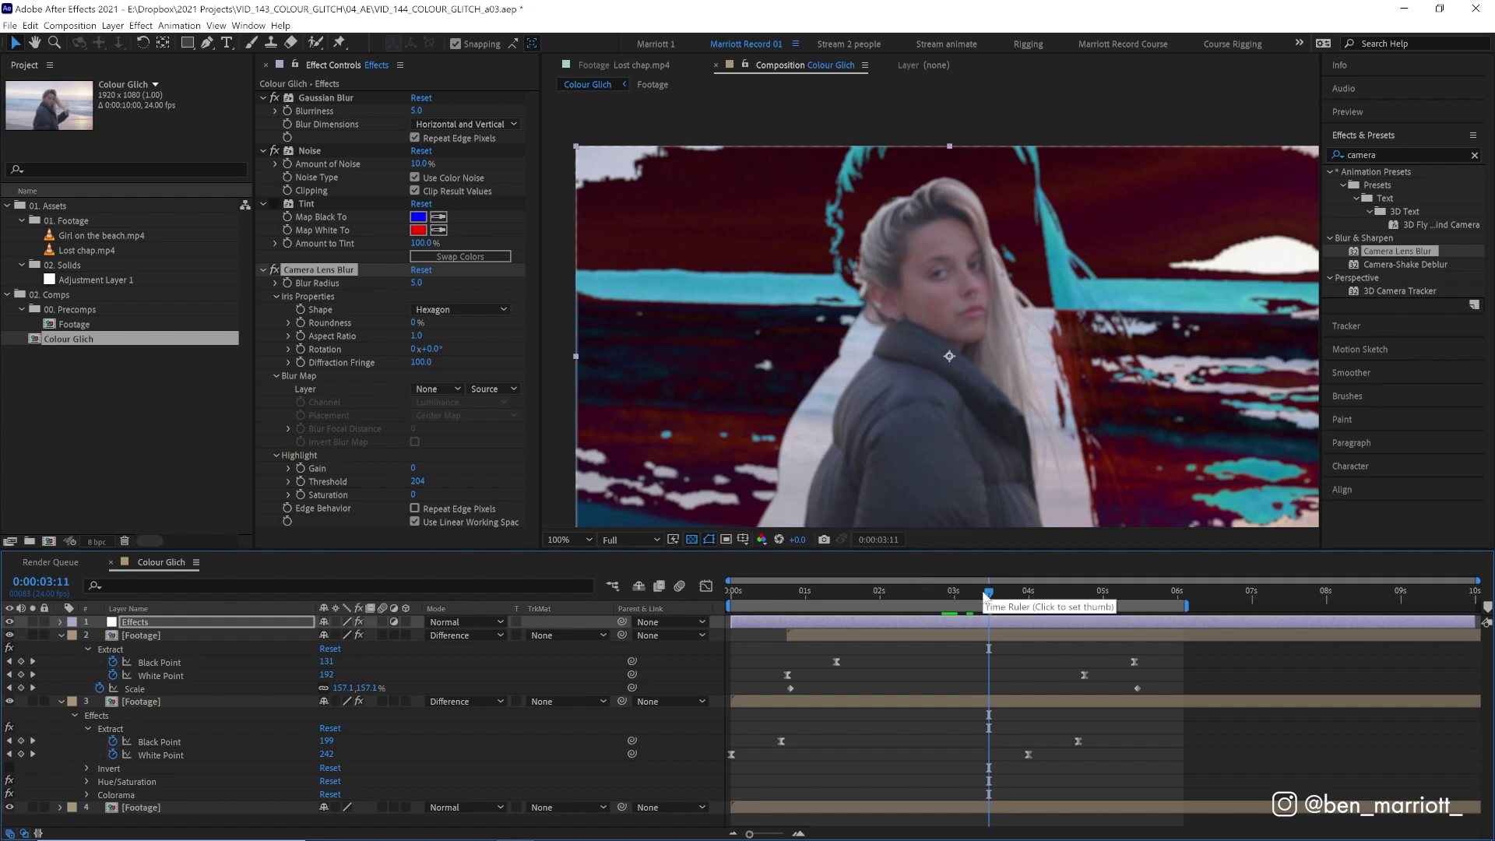
Step: Stop playback, adjust the Camera Lens Blur at Blur Radius 5.0, and deselect Effects
{"action": "key", "text": "space"}
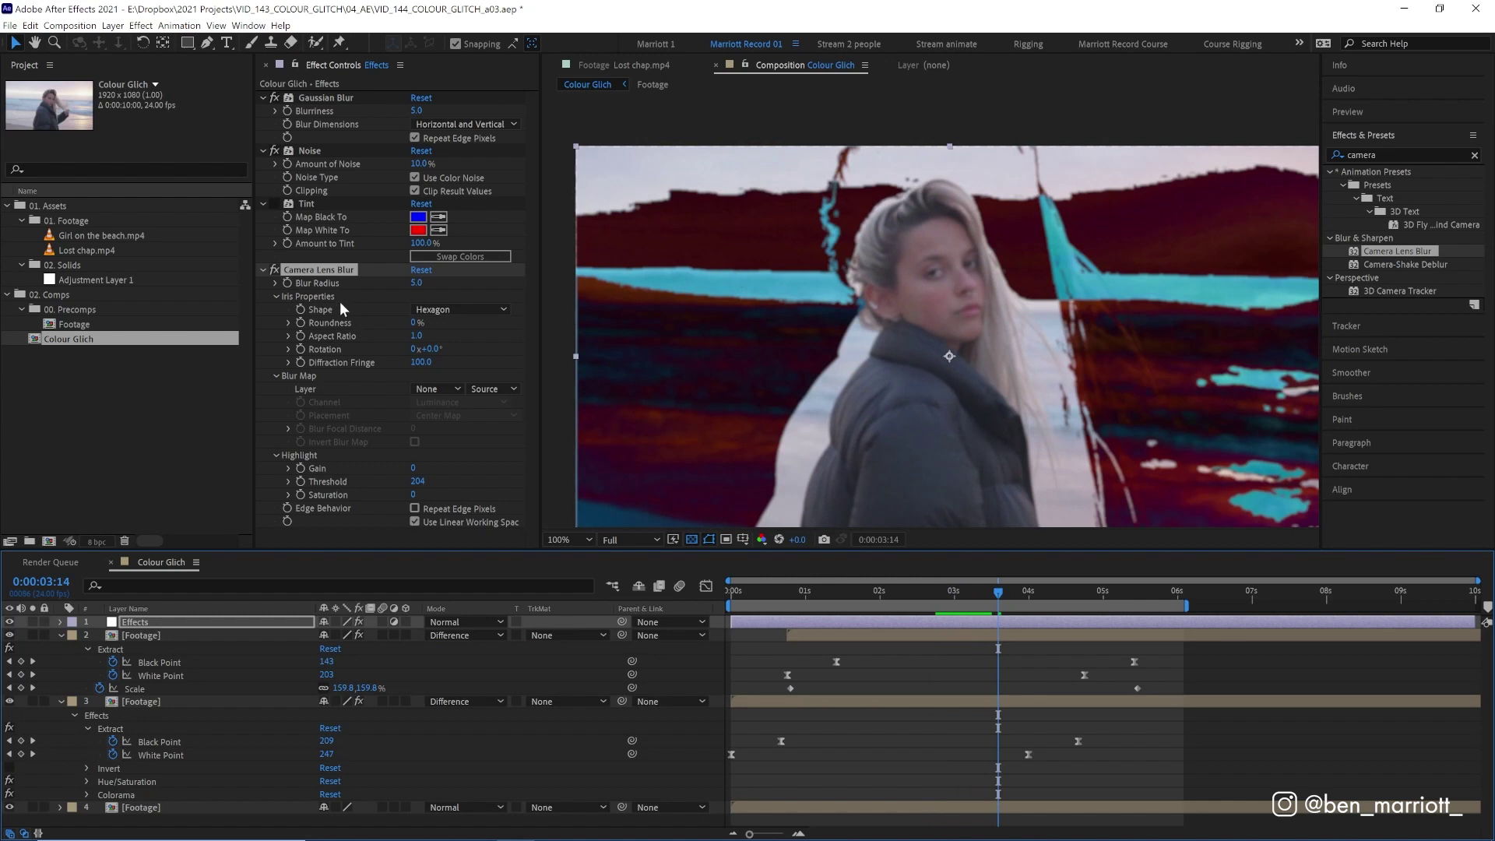
{"action": "left_click", "coordinate": [365, 383]}
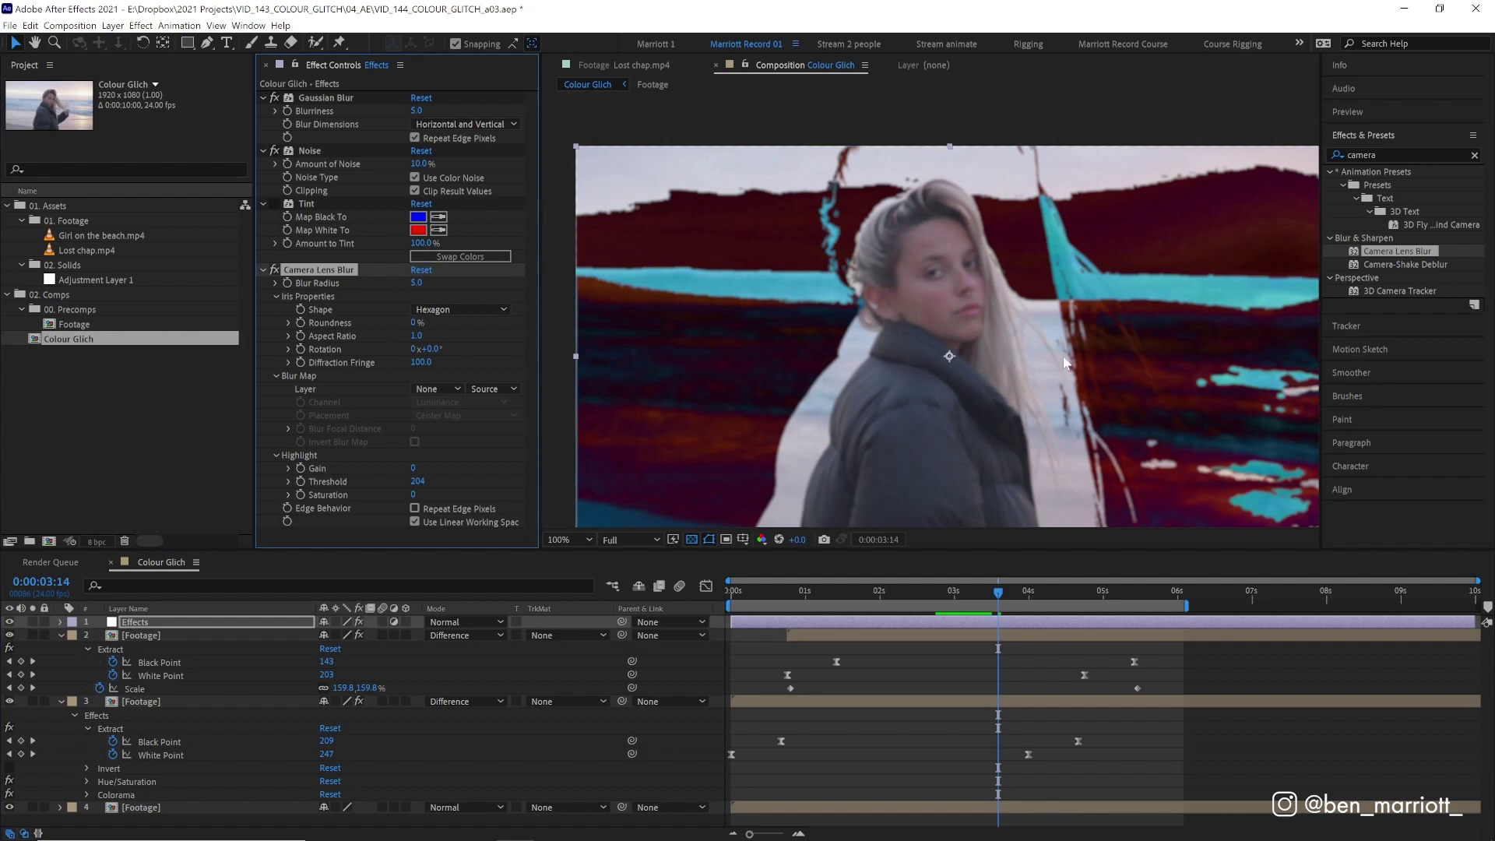
{"action": "left_click", "coordinate": [931, 675]}
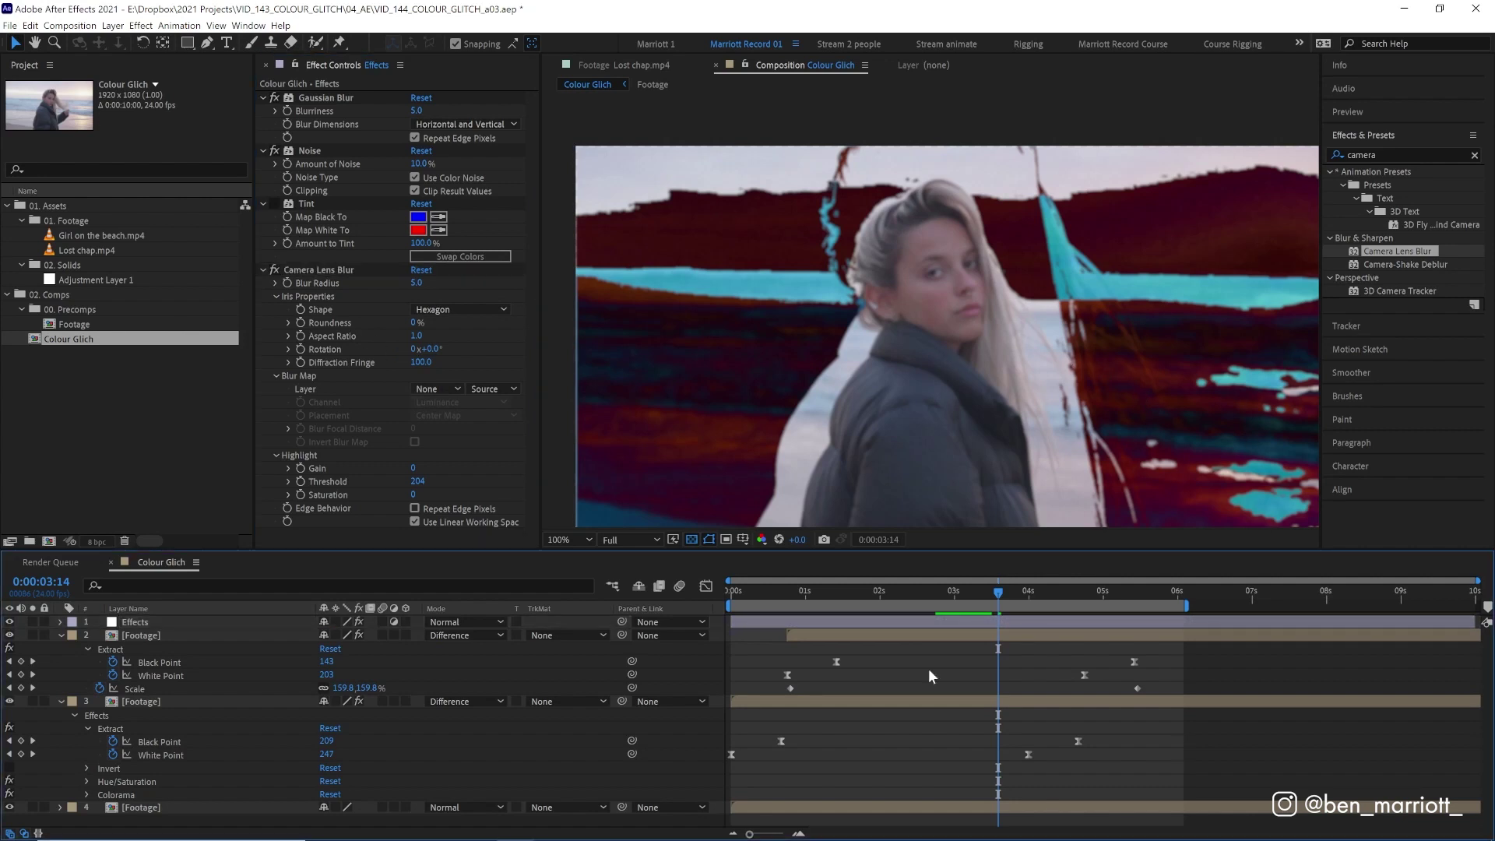
Step: Create a new solid layer named 'Blur Map'
{"action": "key", "text": "ctrl+y"}
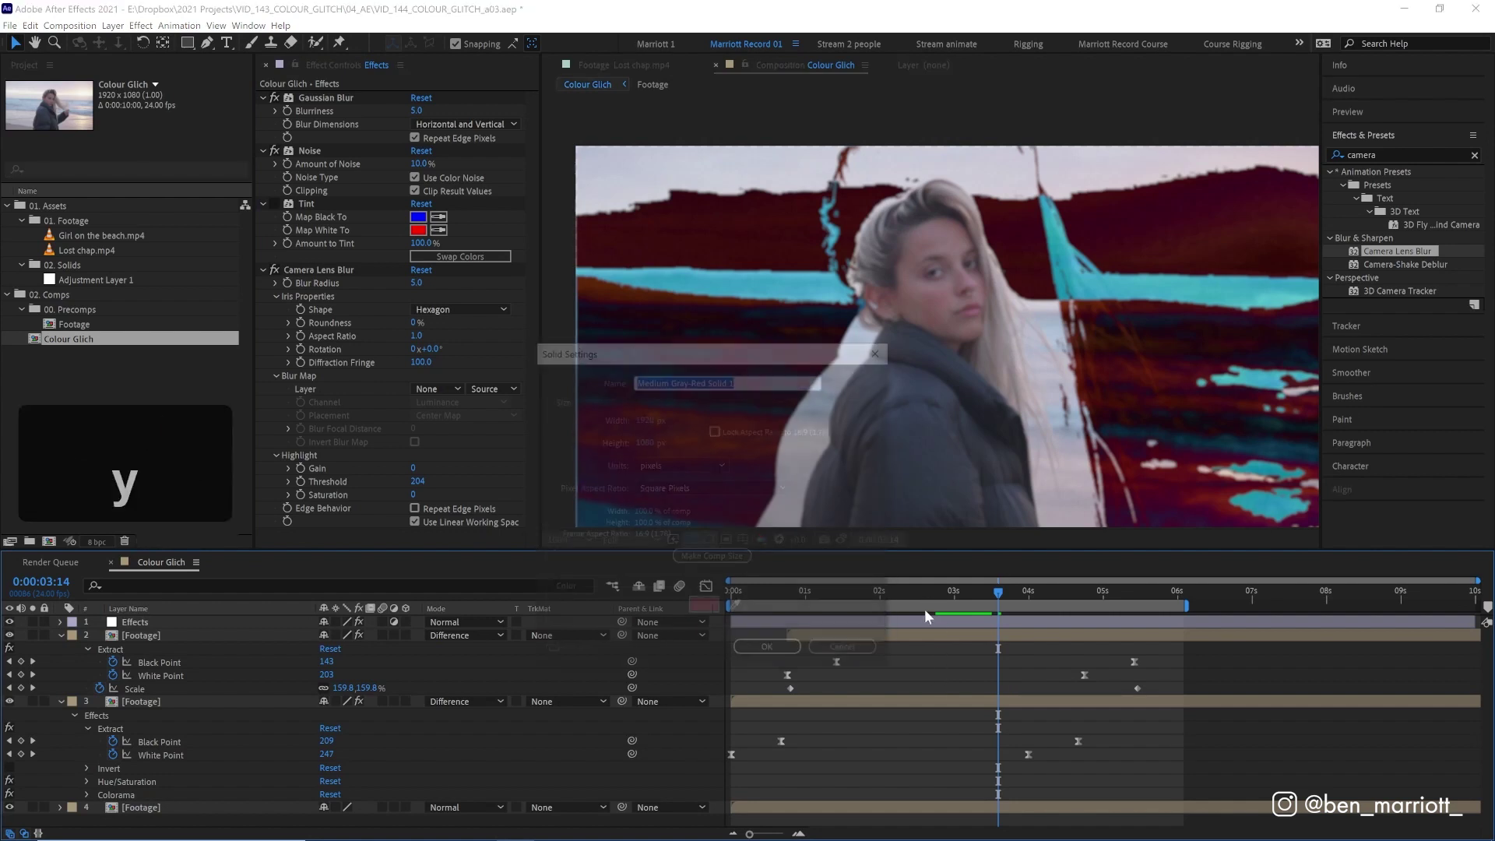
{"action": "type", "text": "Blk"}
{"action": "key", "text": "BackSpace"}
{"action": "type", "text": "ur Map"}
{"action": "key", "text": "Return"}
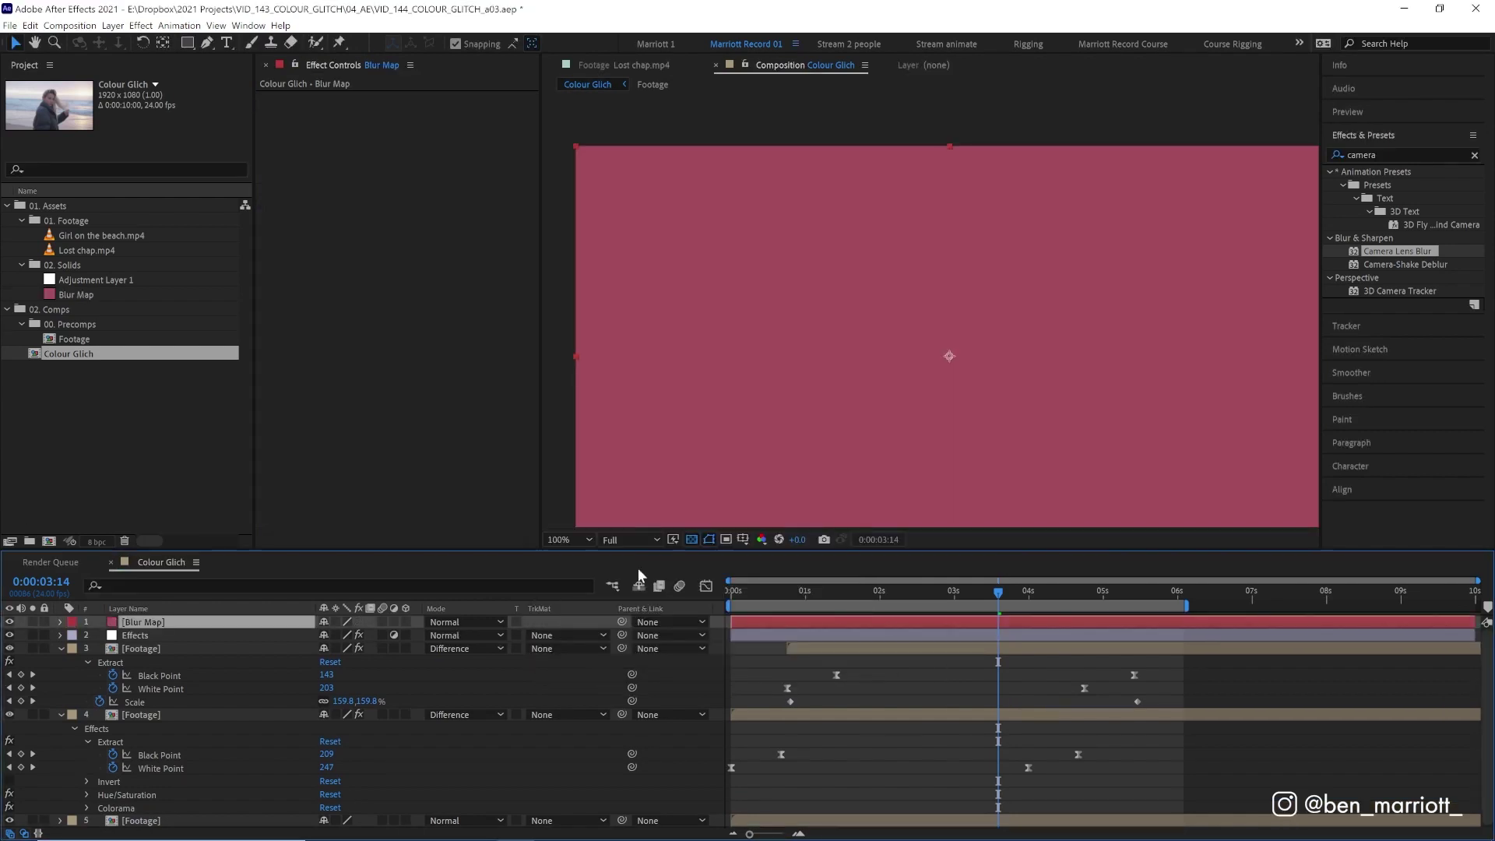
Step: Apply Fractal Noise to the Blur Map layer
{"action": "left_click", "coordinate": [1411, 160]}
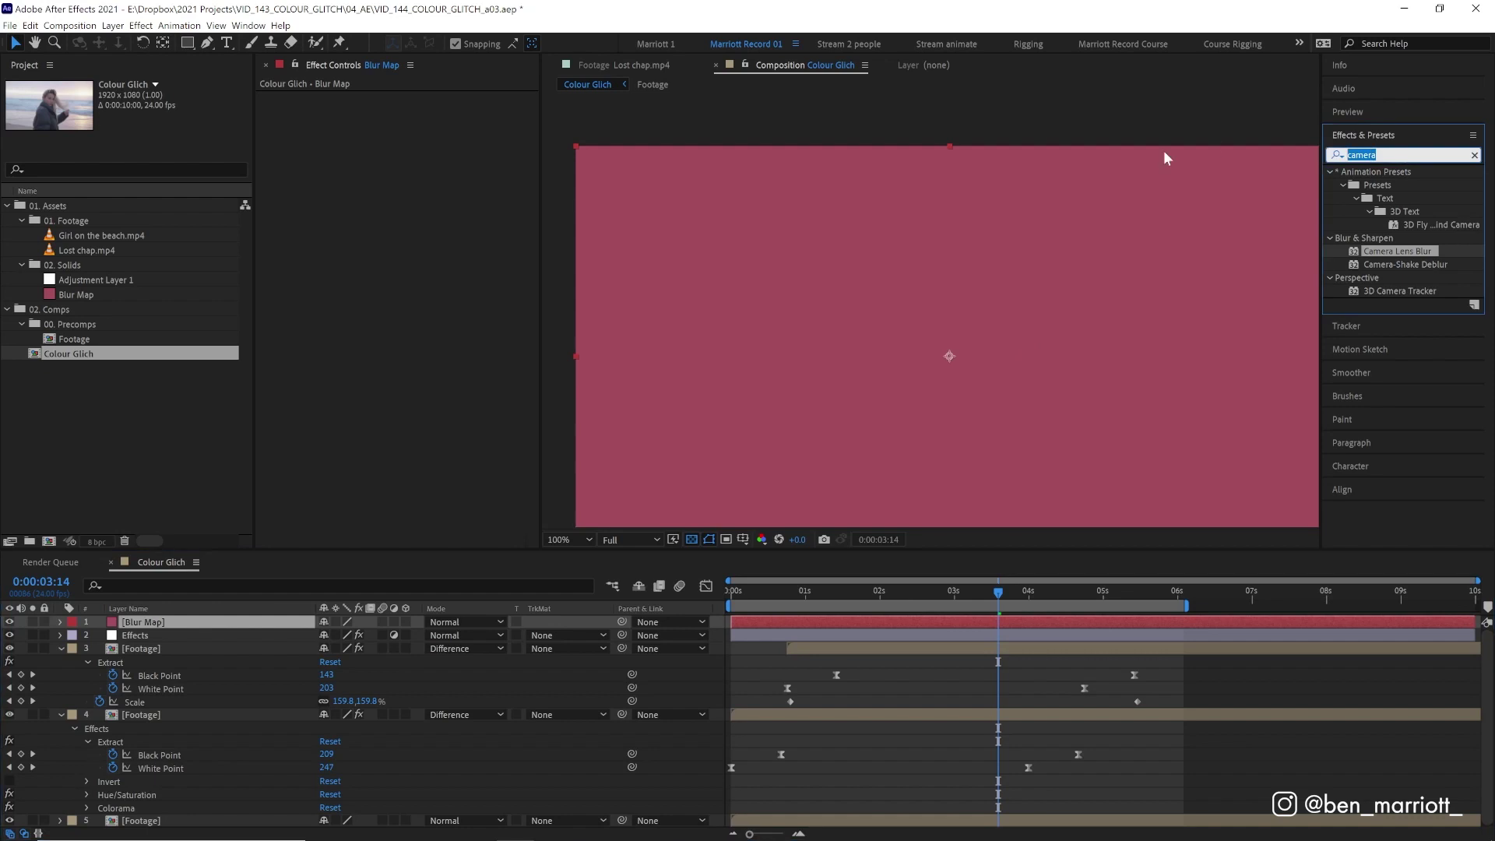
{"action": "type", "text": "fract"}
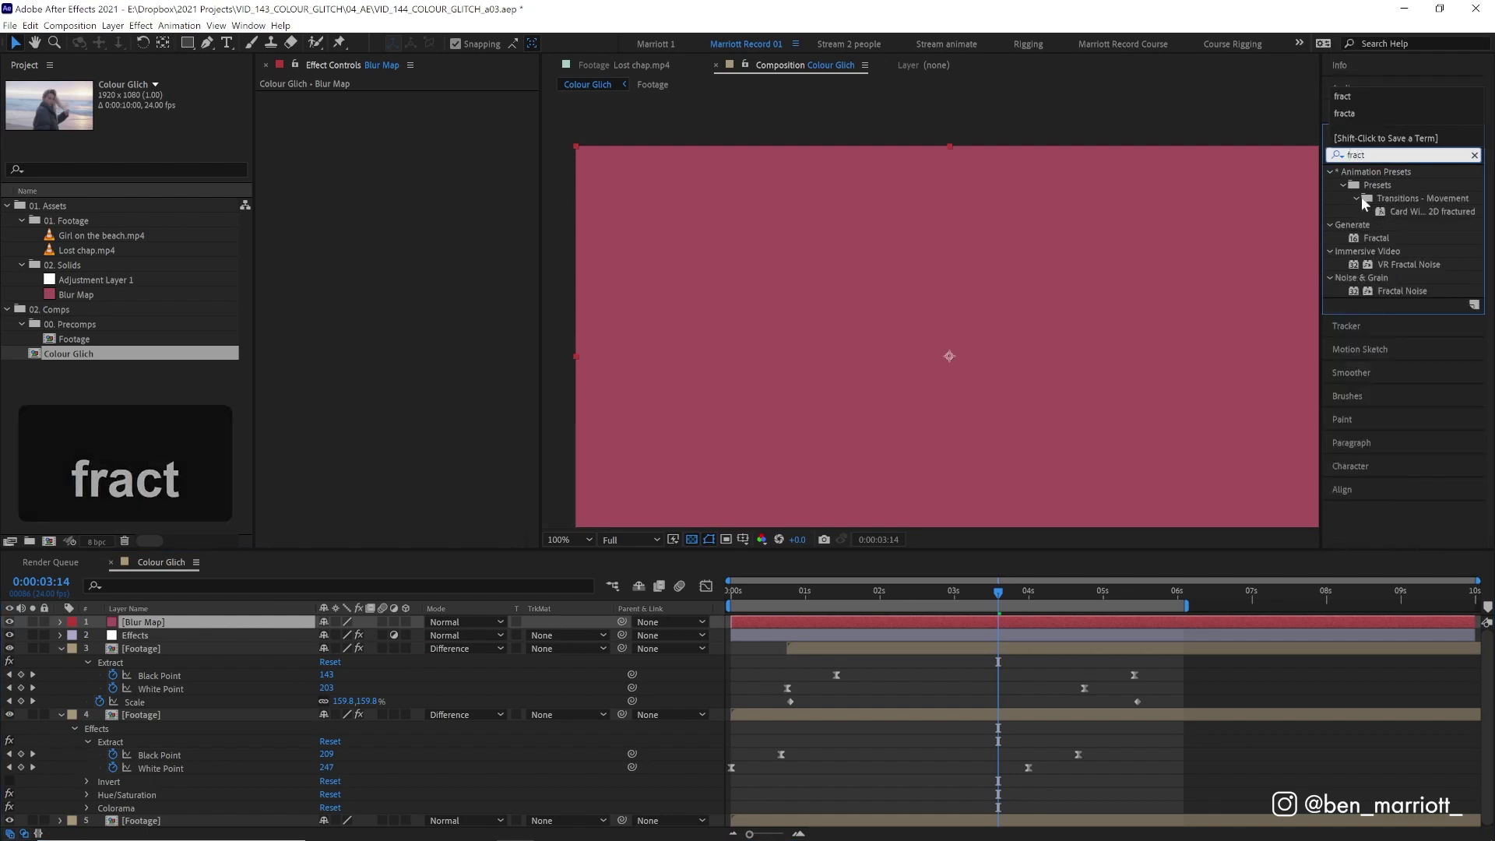
{"action": "left_click_drag", "start_coordinate": [1402, 291], "coordinate": [885, 249]}
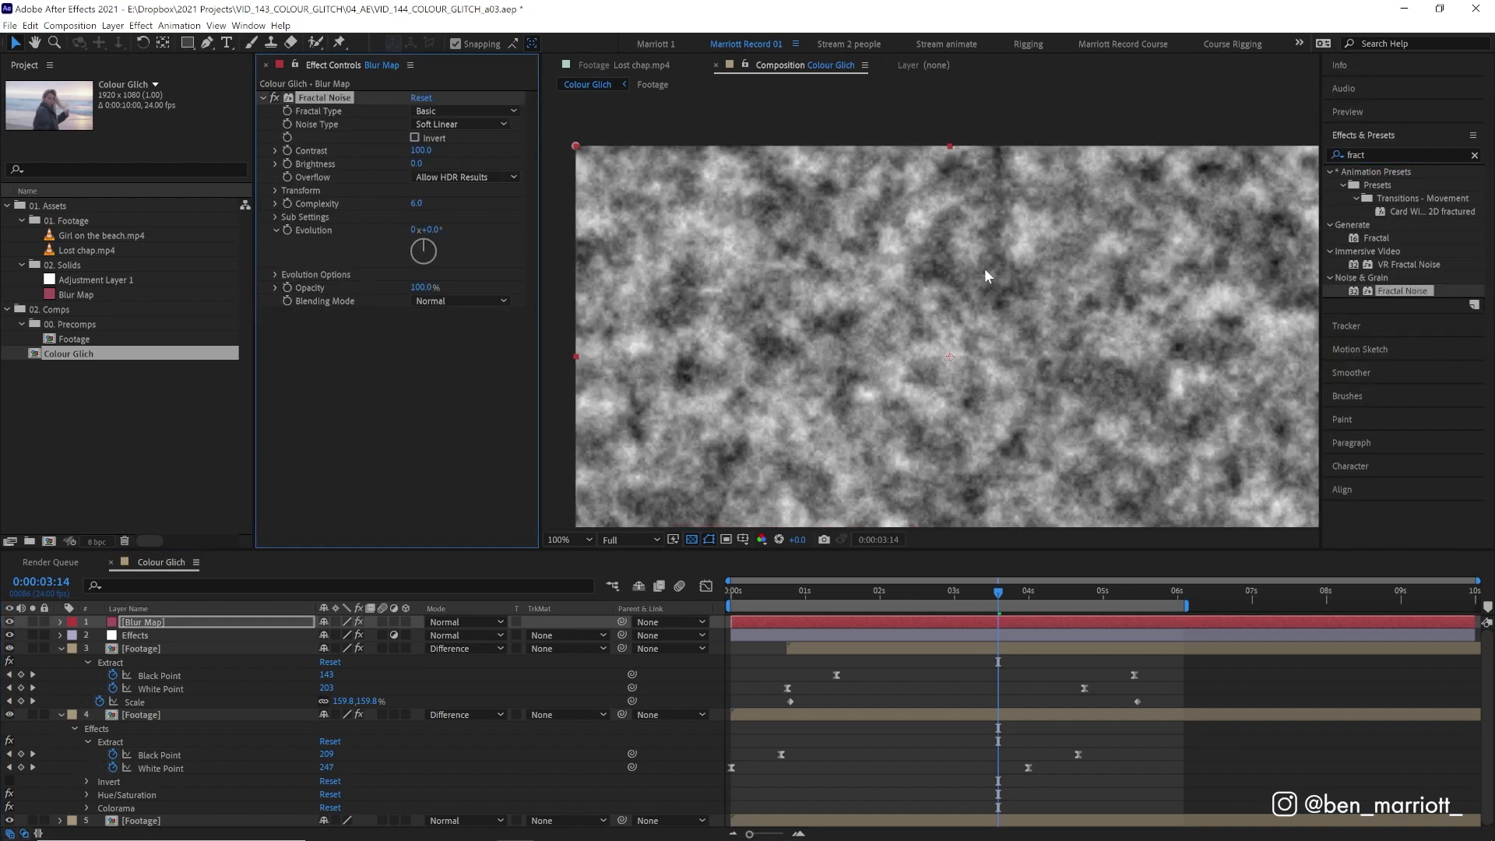
Step: Set the Blur Map's Fractal Noise Complexity to 2 and Contrast to 150
{"action": "key", "text": "alt+slash"}
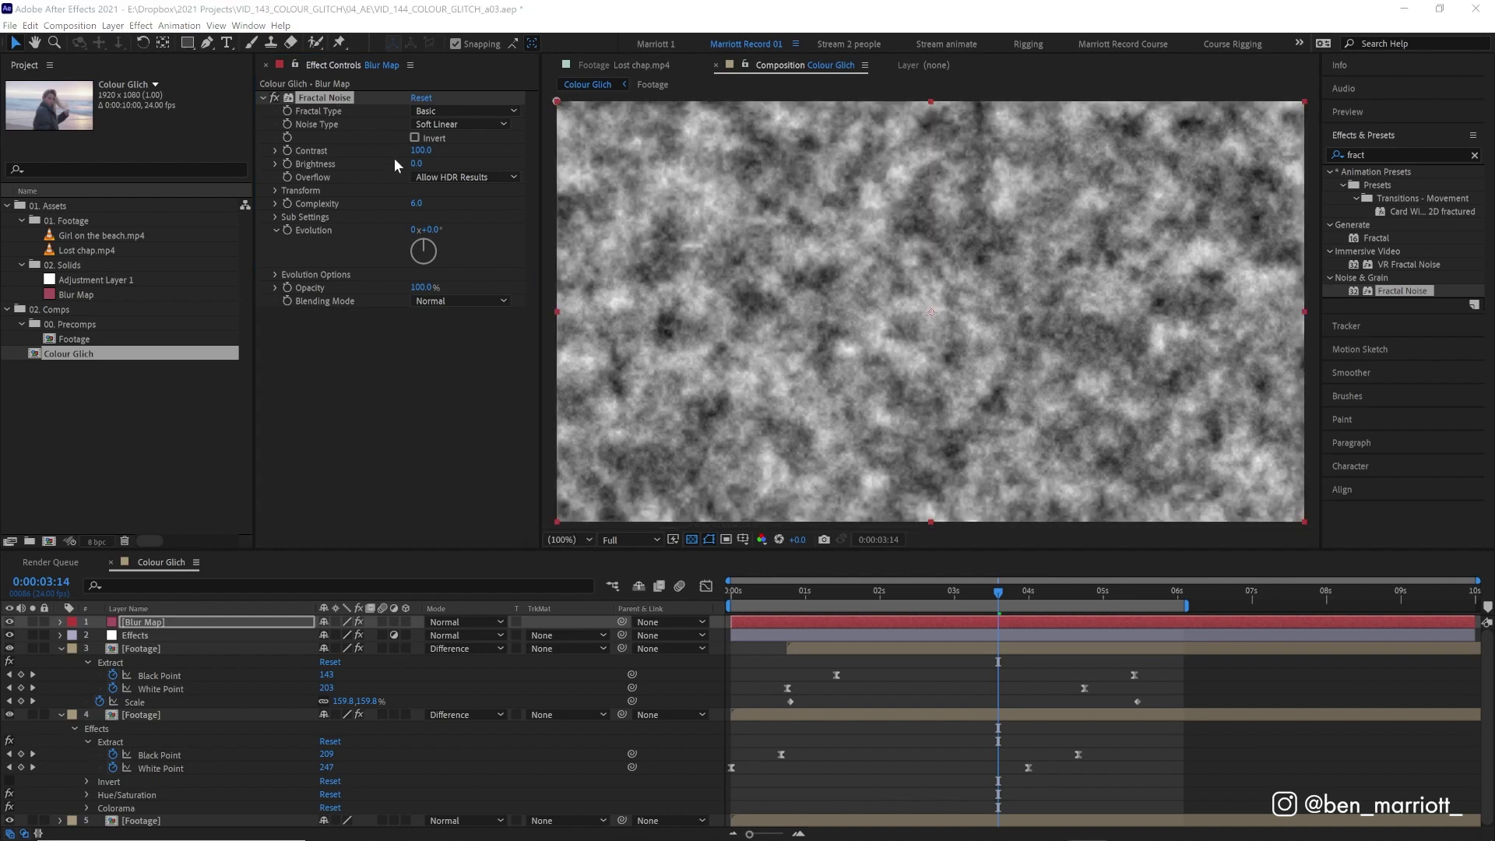
{"action": "left_click", "coordinate": [415, 203]}
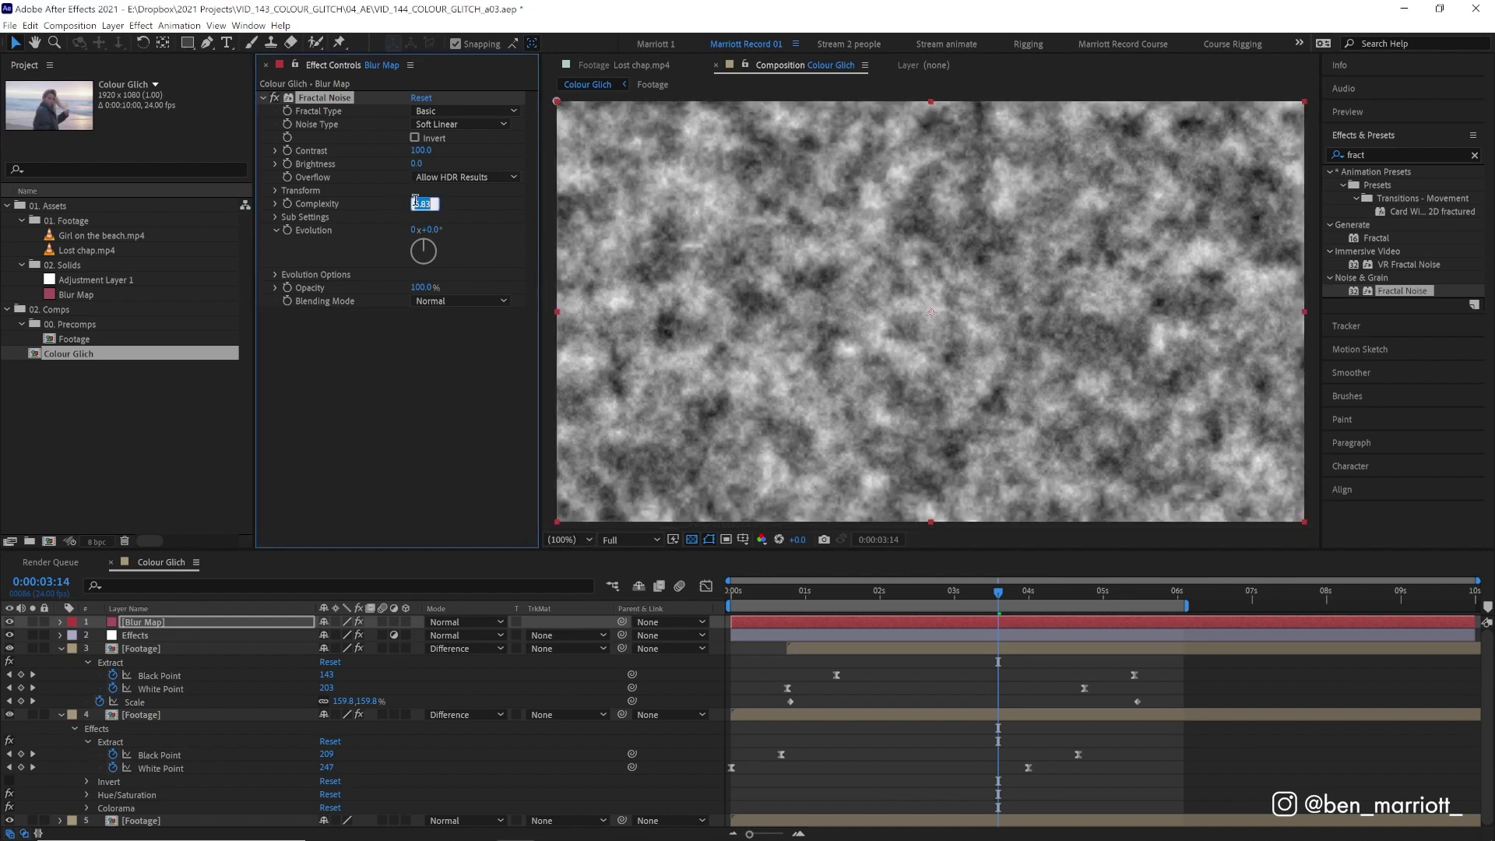
{"action": "type", "text": "2"}
{"action": "key", "text": "Return"}
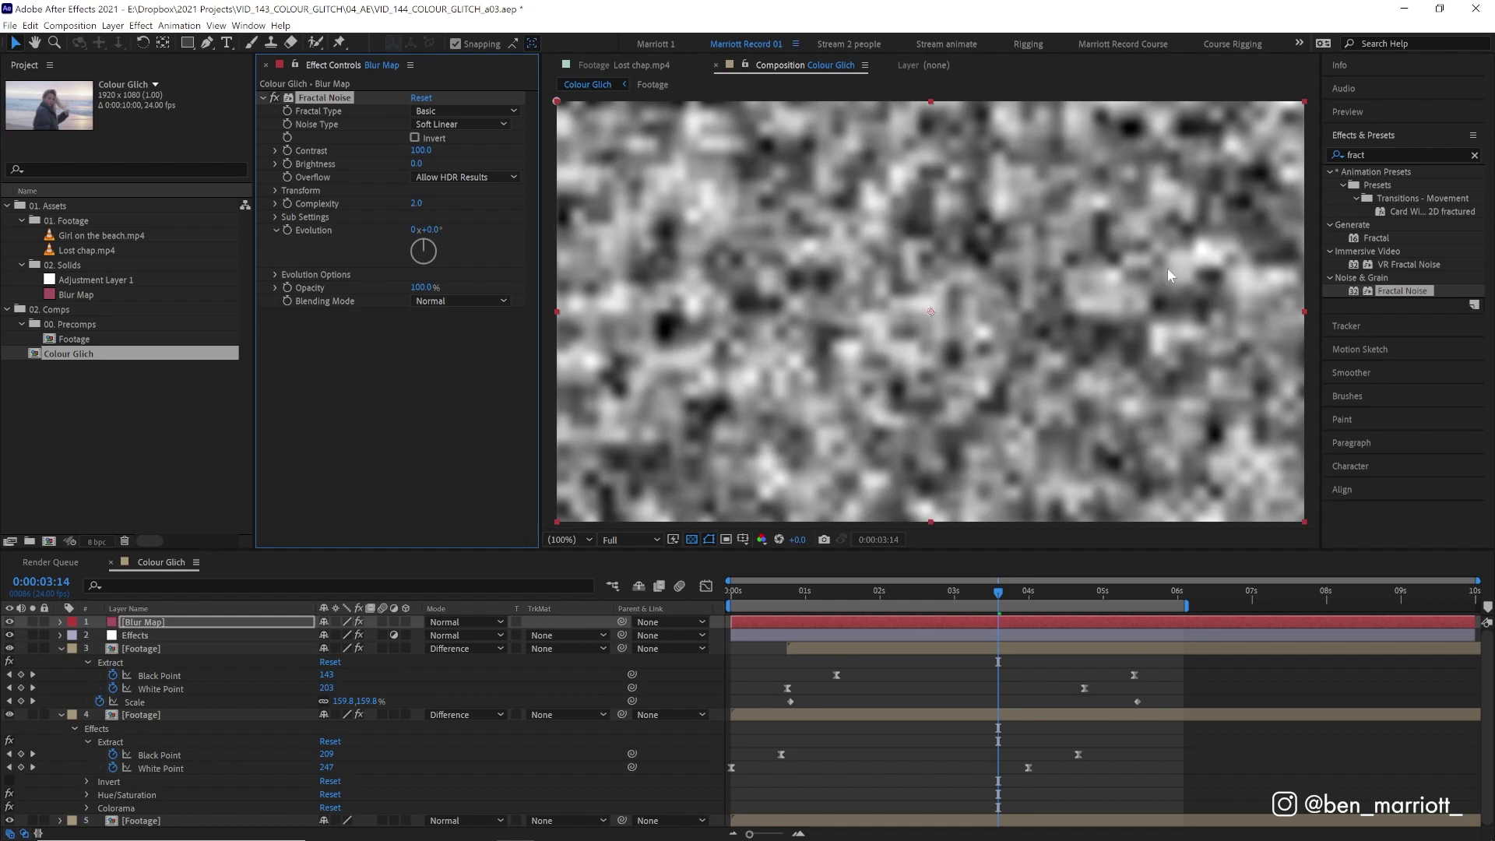
{"action": "left_click_drag", "start_coordinate": [421, 150], "coordinate": [466, 146]}
{"action": "left_click", "coordinate": [421, 150]}
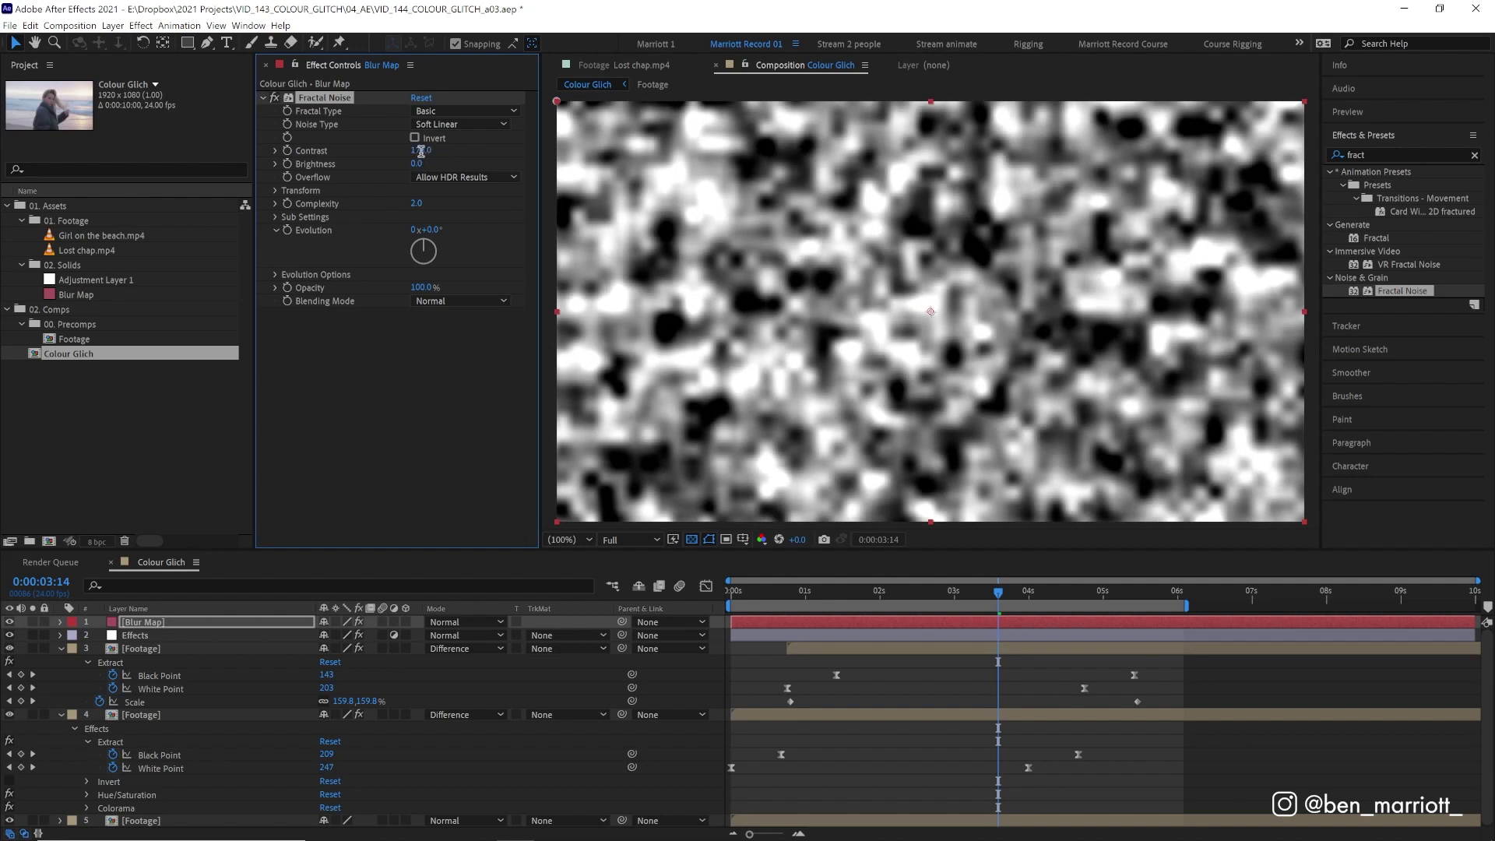
{"action": "type", "text": "150"}
{"action": "key", "text": "Return"}
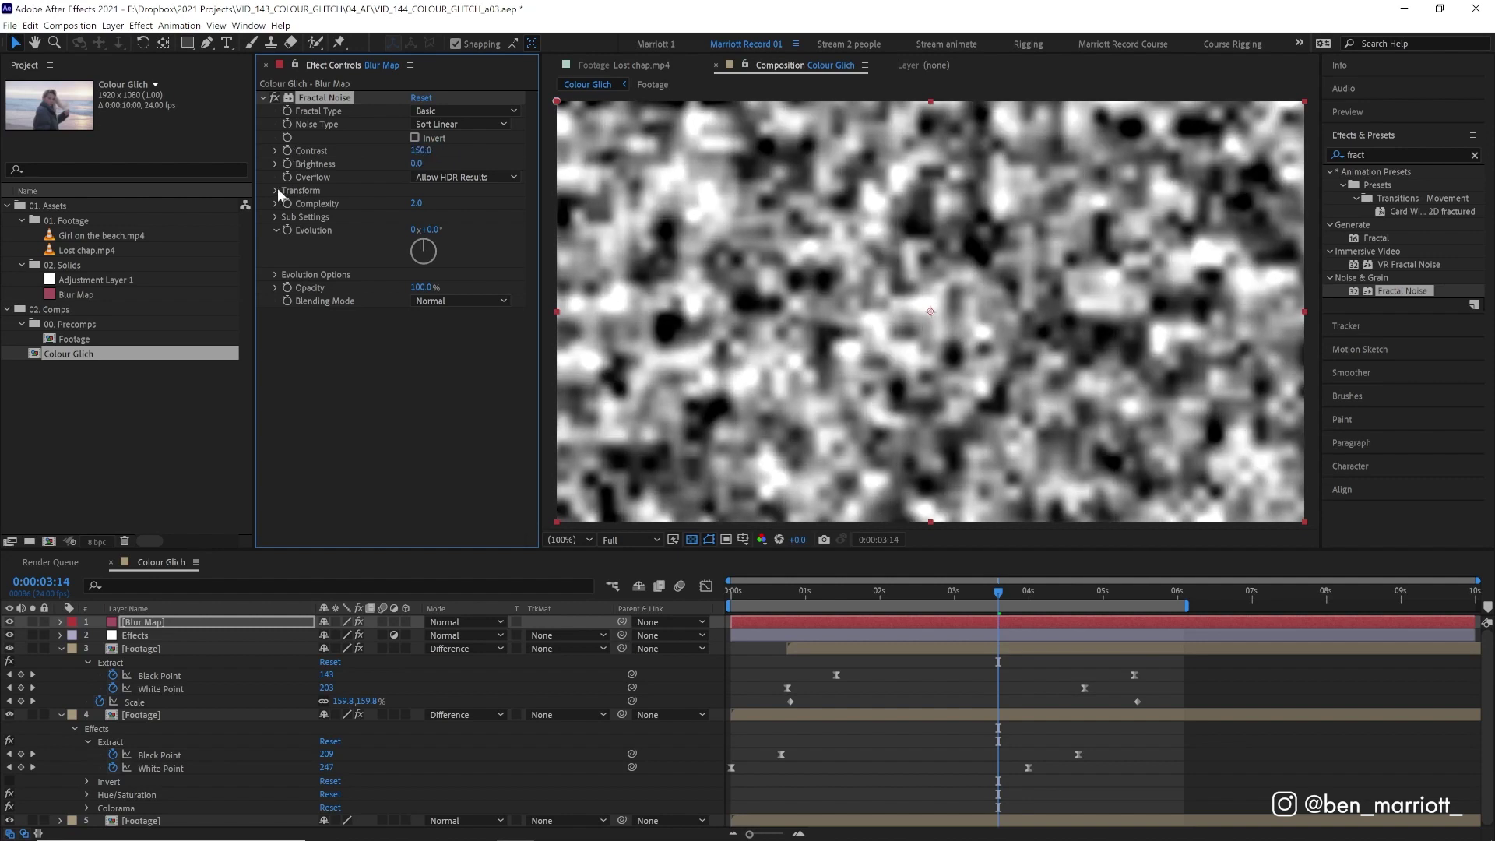
{"action": "left_click", "coordinate": [276, 190]}
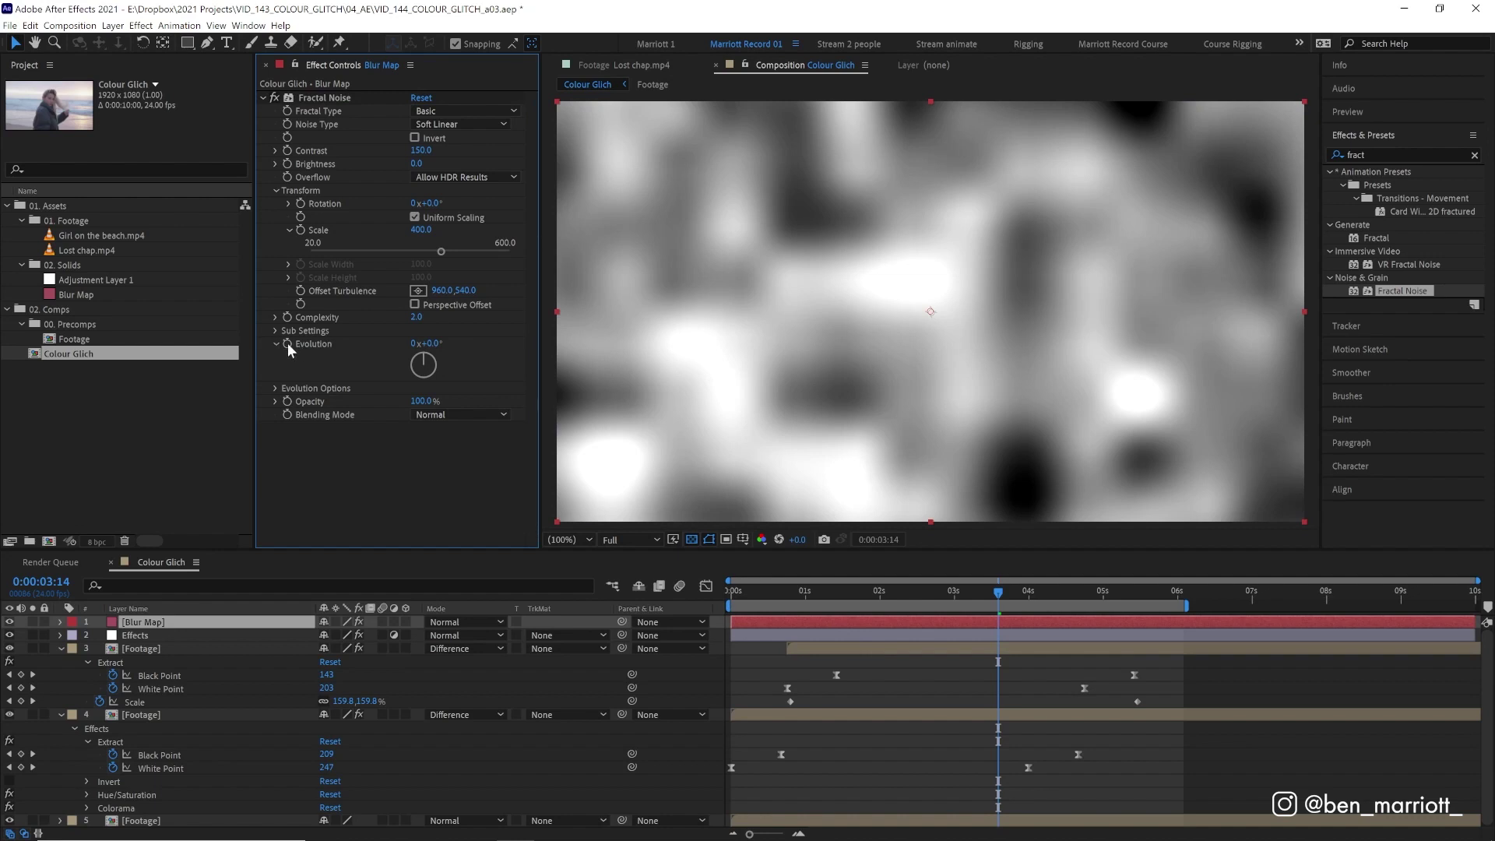
Step: Give the Blur Map noise Evolution the expression time*100 and preview the moving noise
{"action": "left_click", "coordinate": [288, 343], "text": "alt"}
{"action": "type", "text": "ti"}
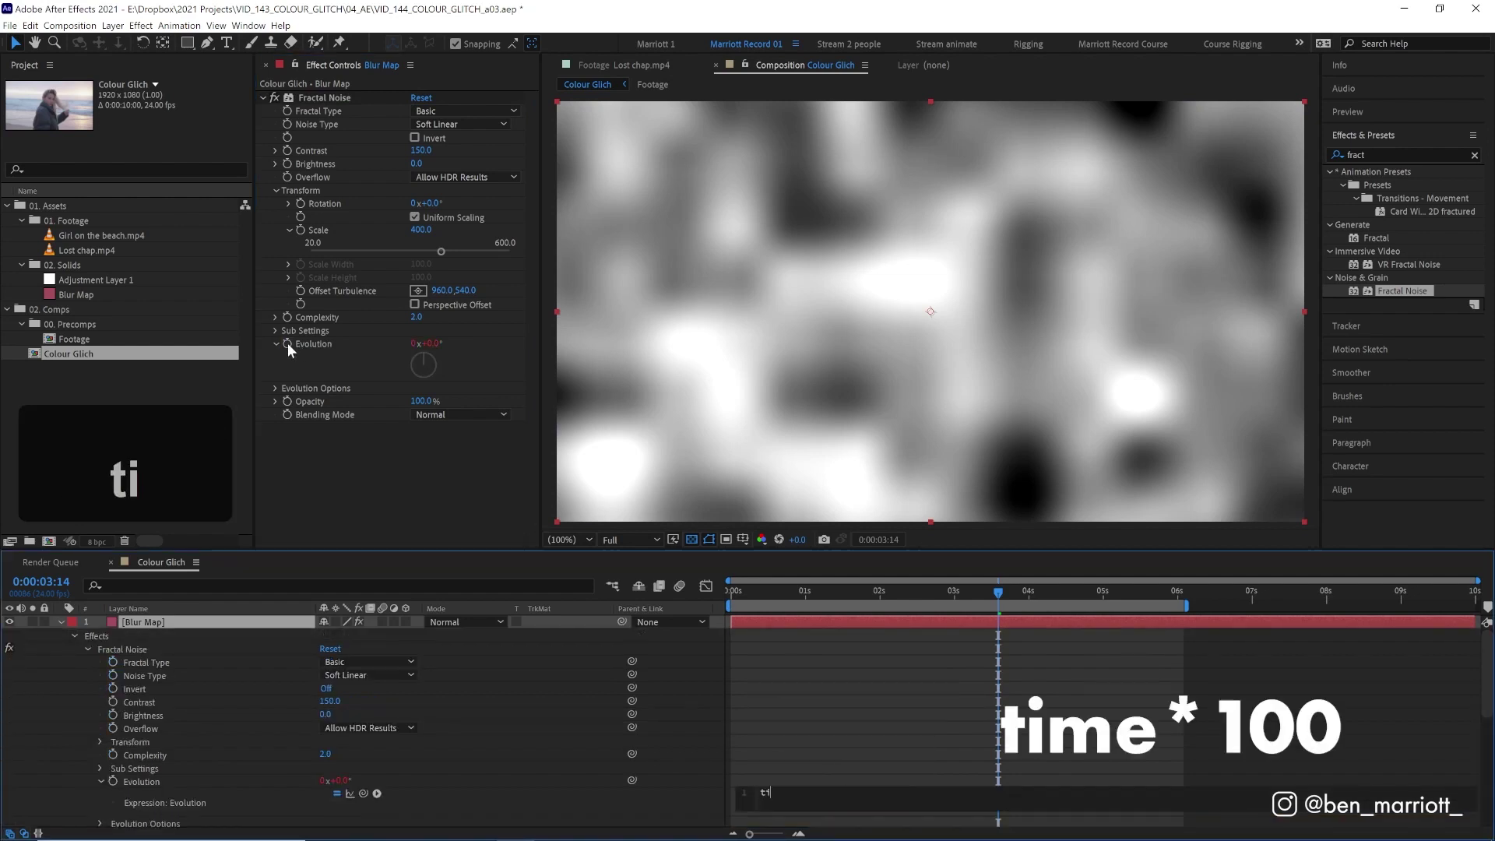
{"action": "type", "text": "me*100"}
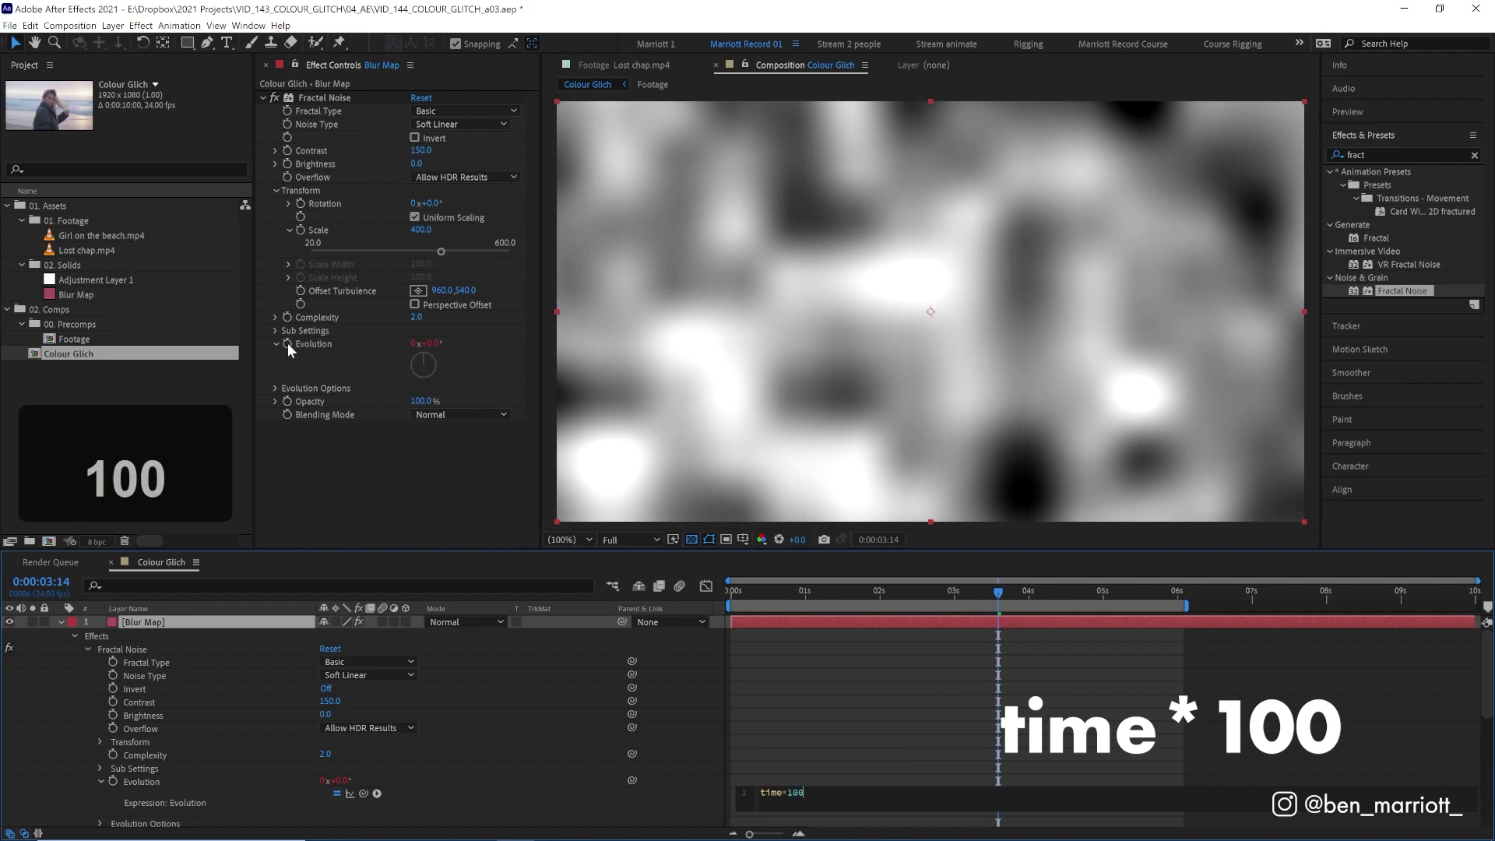
{"action": "key", "text": "KP_Enter"}
{"action": "key", "text": "space"}
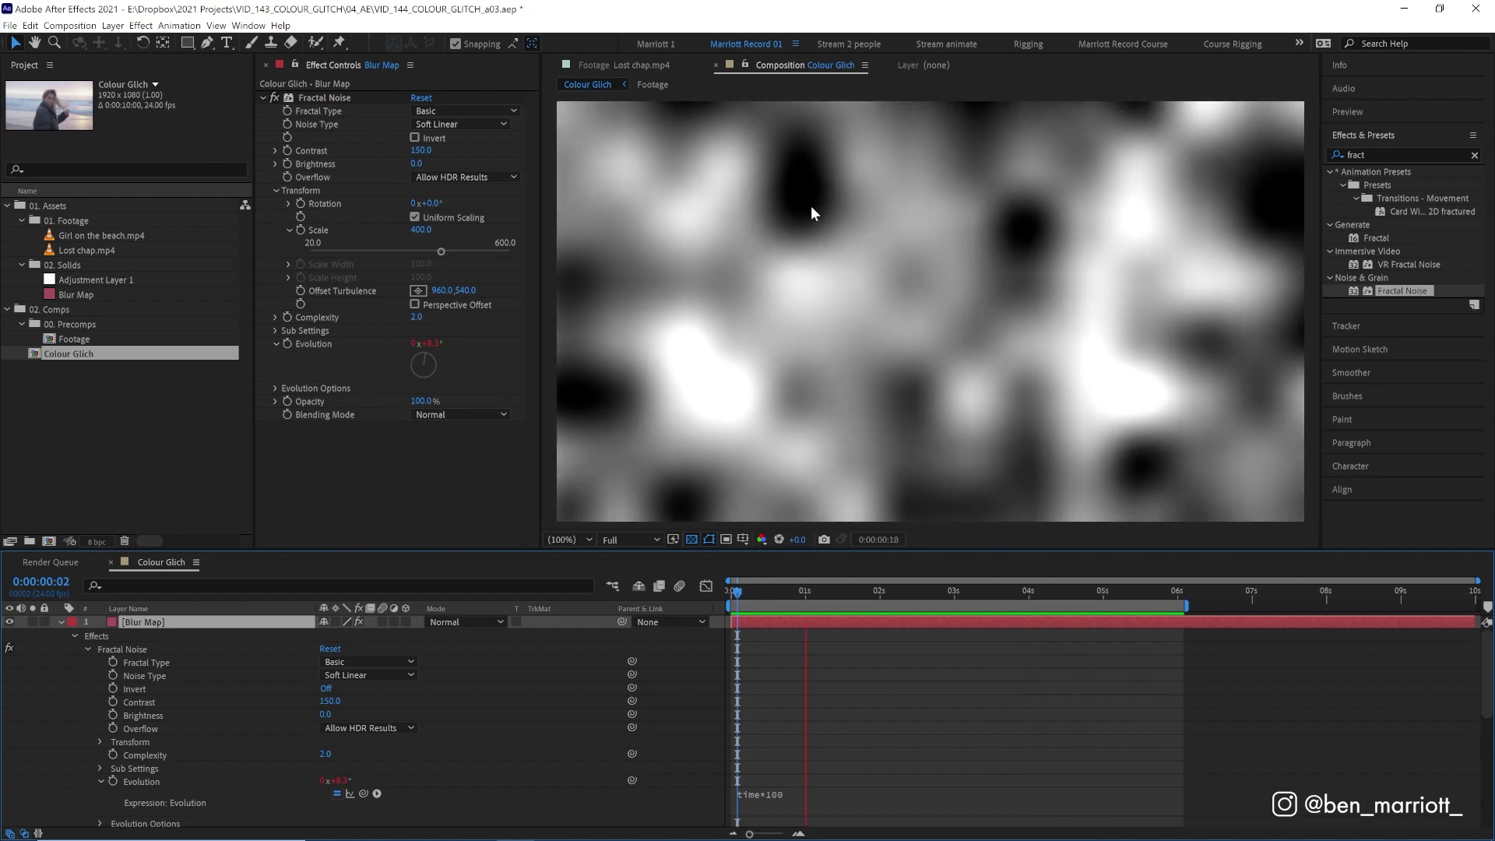
{"action": "key", "text": "space"}
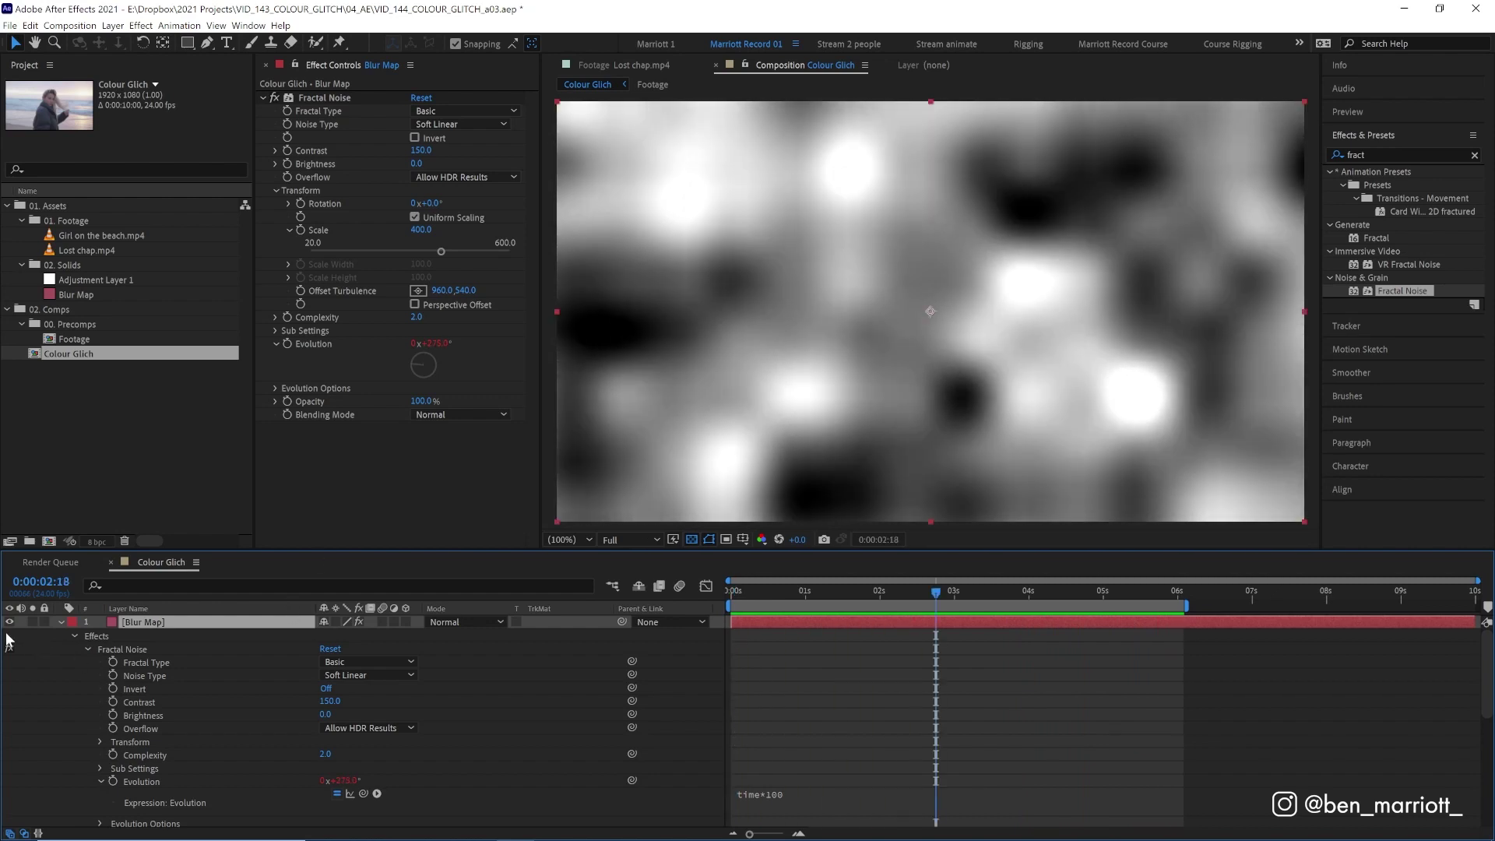
Step: Hide Blur Map and set the Effects layer's Camera Lens Blur map to 1. Blur Map, Effects & Masks
{"action": "left_click", "coordinate": [10, 621]}
{"action": "left_click", "coordinate": [167, 636]}
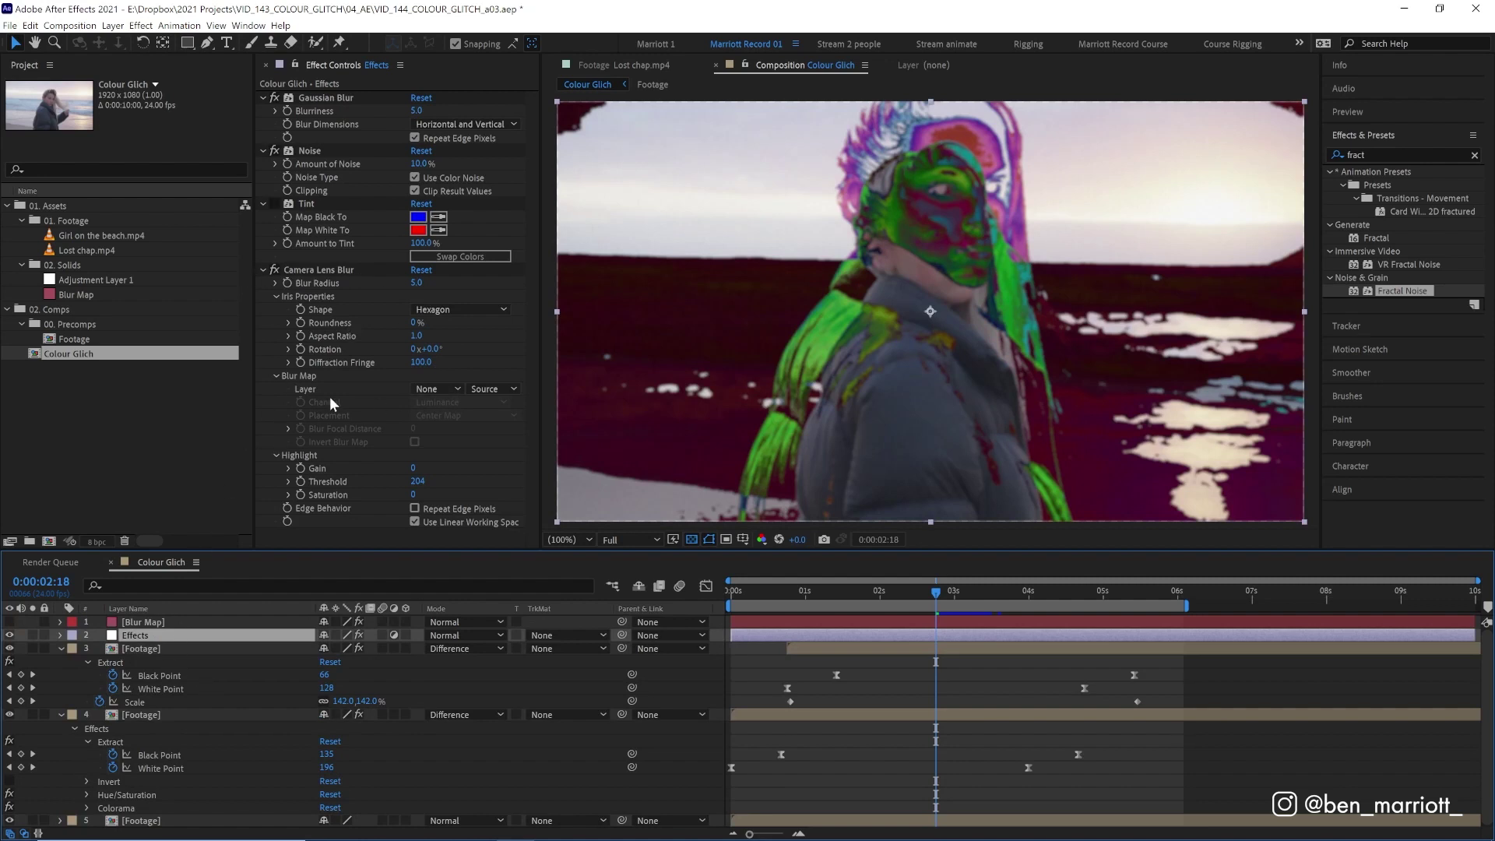
{"action": "left_click", "coordinate": [282, 376]}
{"action": "left_click", "coordinate": [417, 390]}
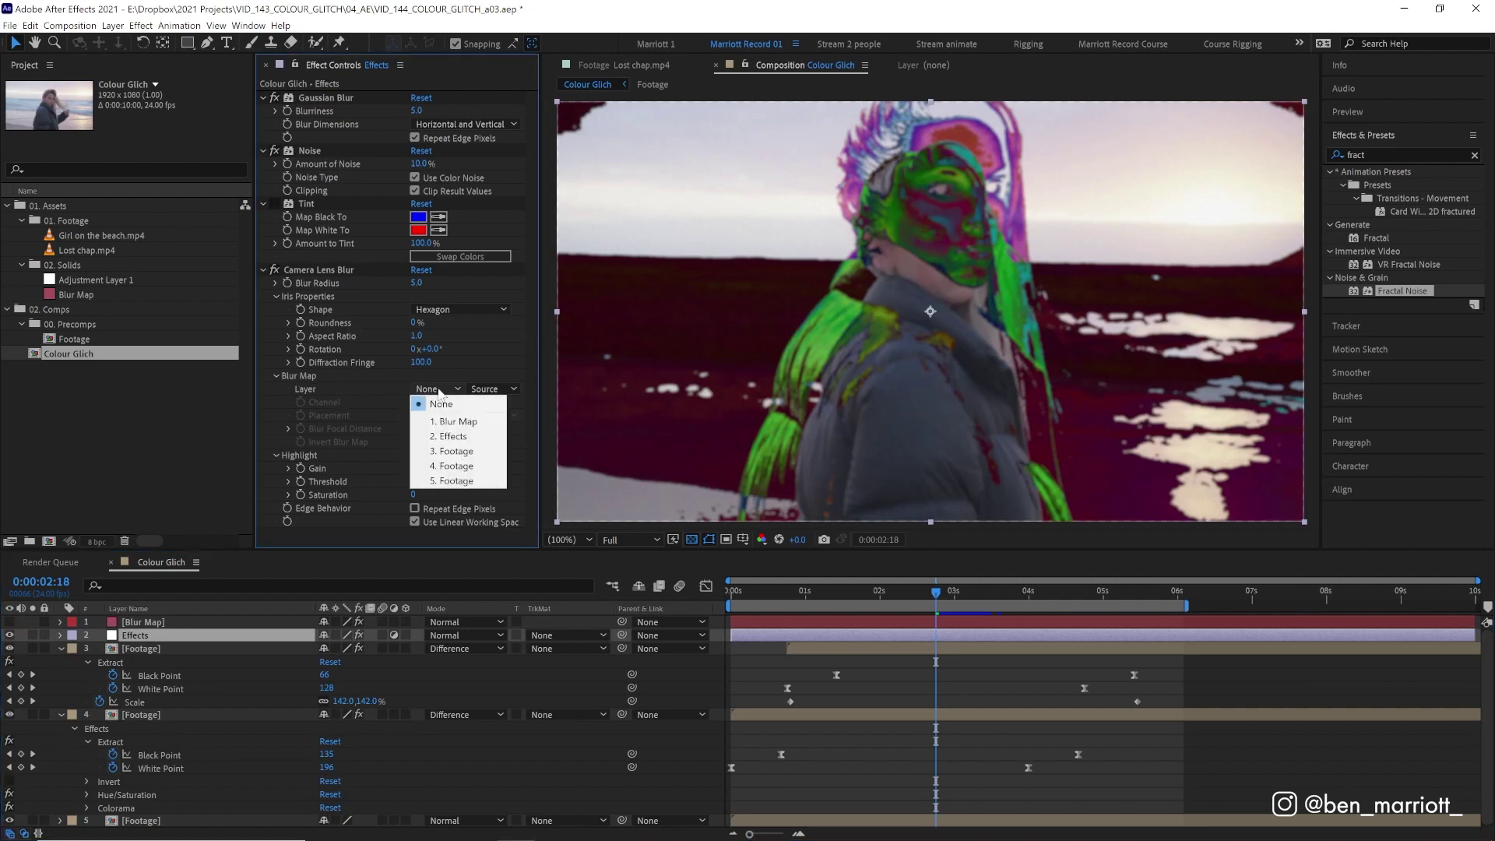
{"action": "left_click", "coordinate": [454, 399]}
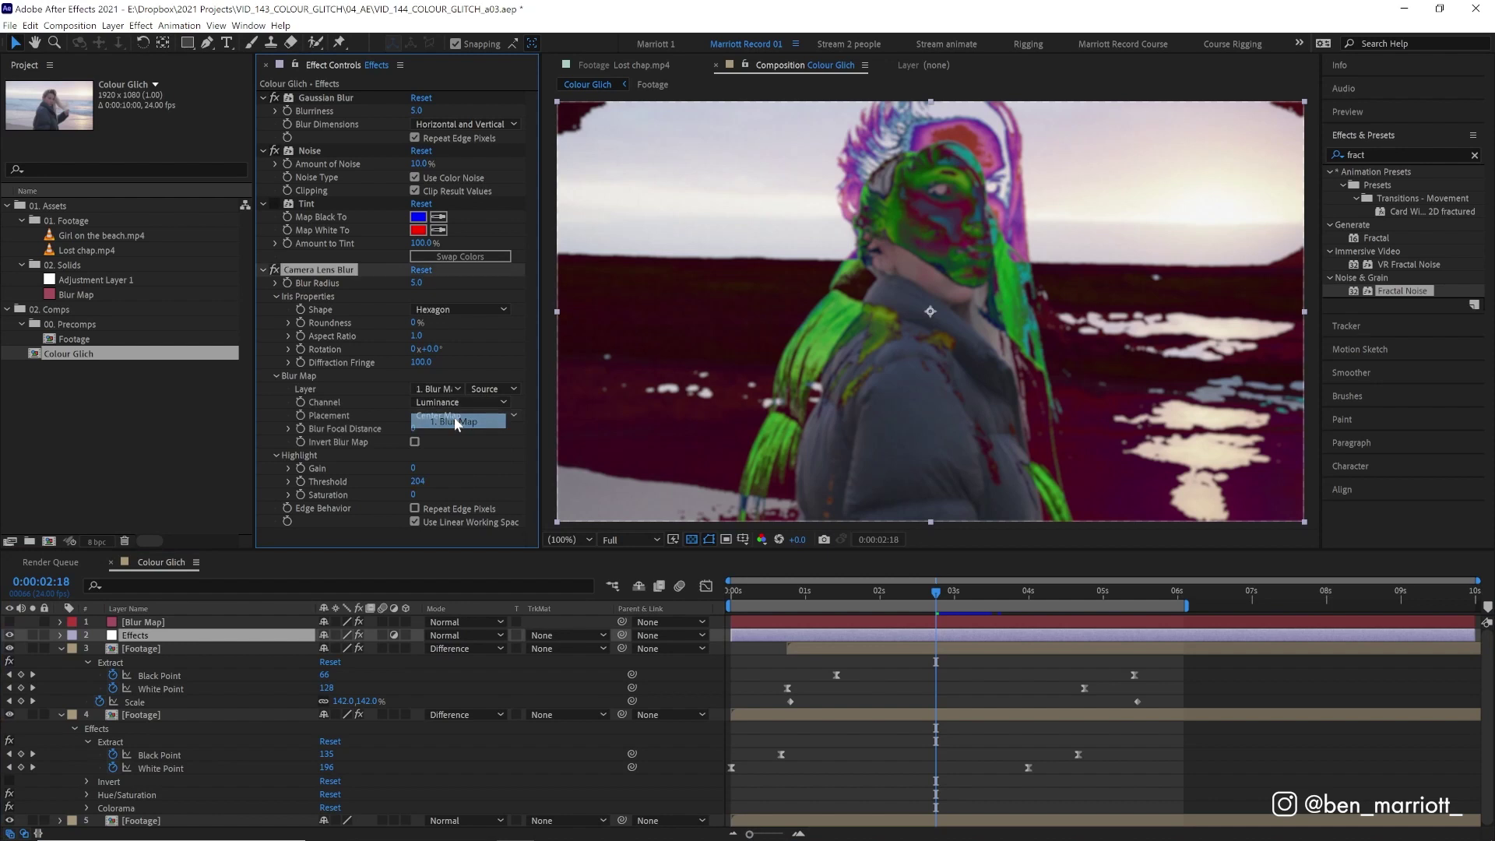
{"action": "left_click", "coordinate": [487, 390]}
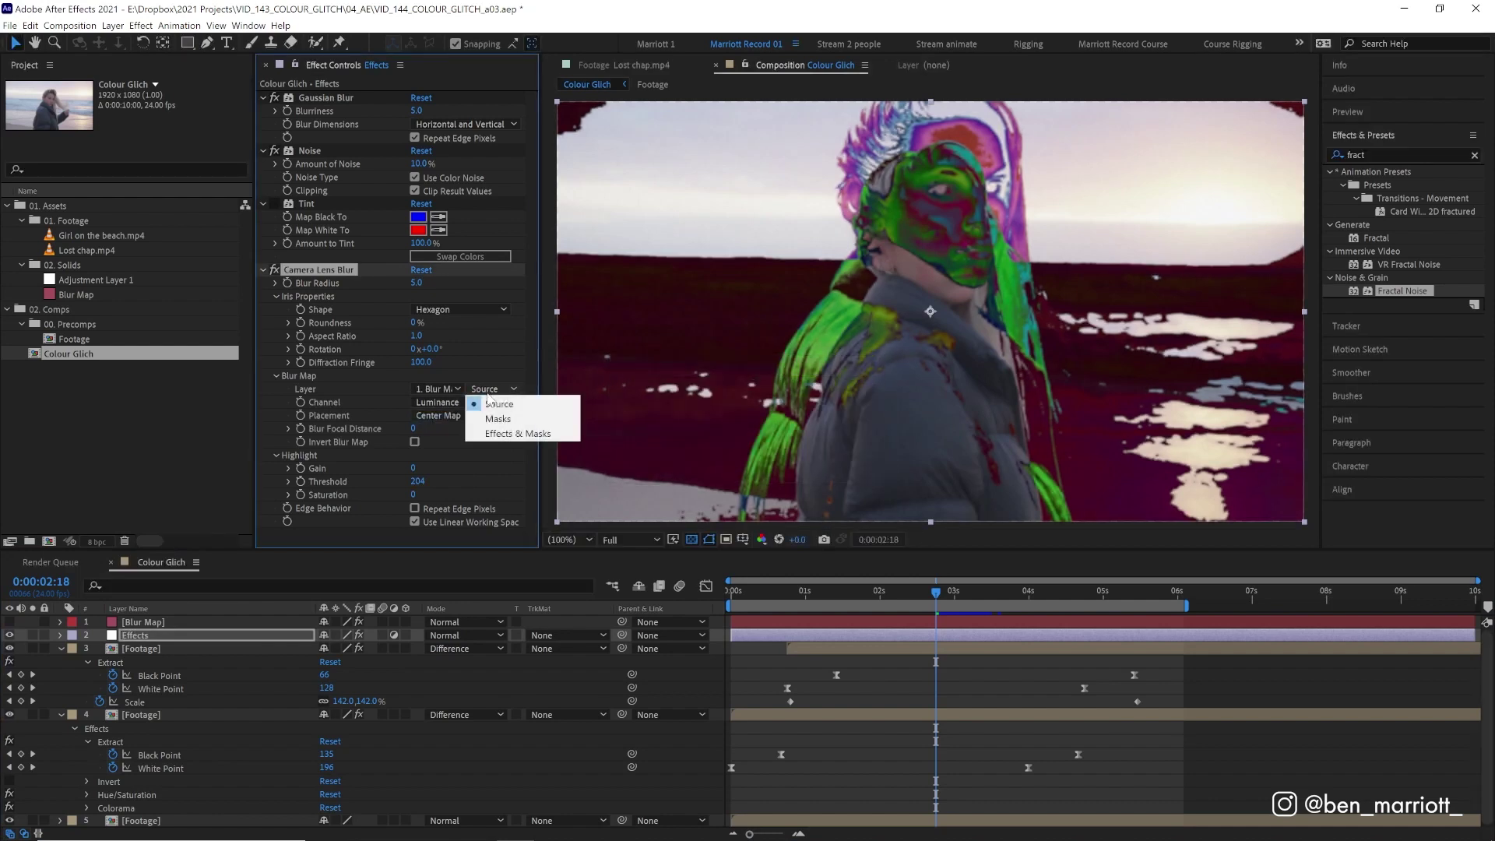
{"action": "left_click", "coordinate": [540, 435]}
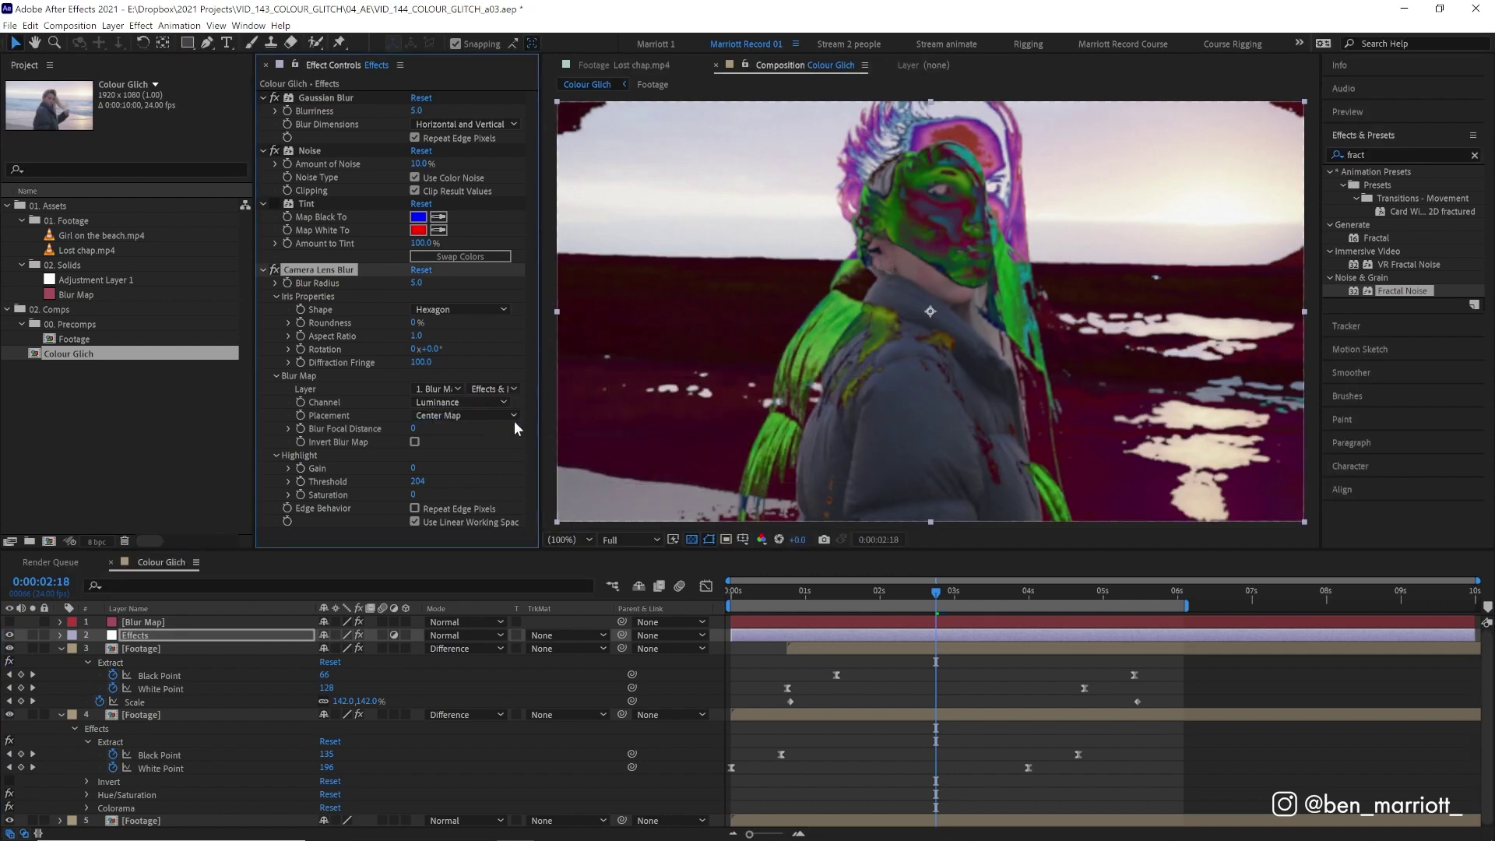
Step: Set the Camera Lens Blur Radius to 10
{"action": "left_click", "coordinate": [416, 282]}
{"action": "type", "text": "10"}
{"action": "key", "text": "Return"}
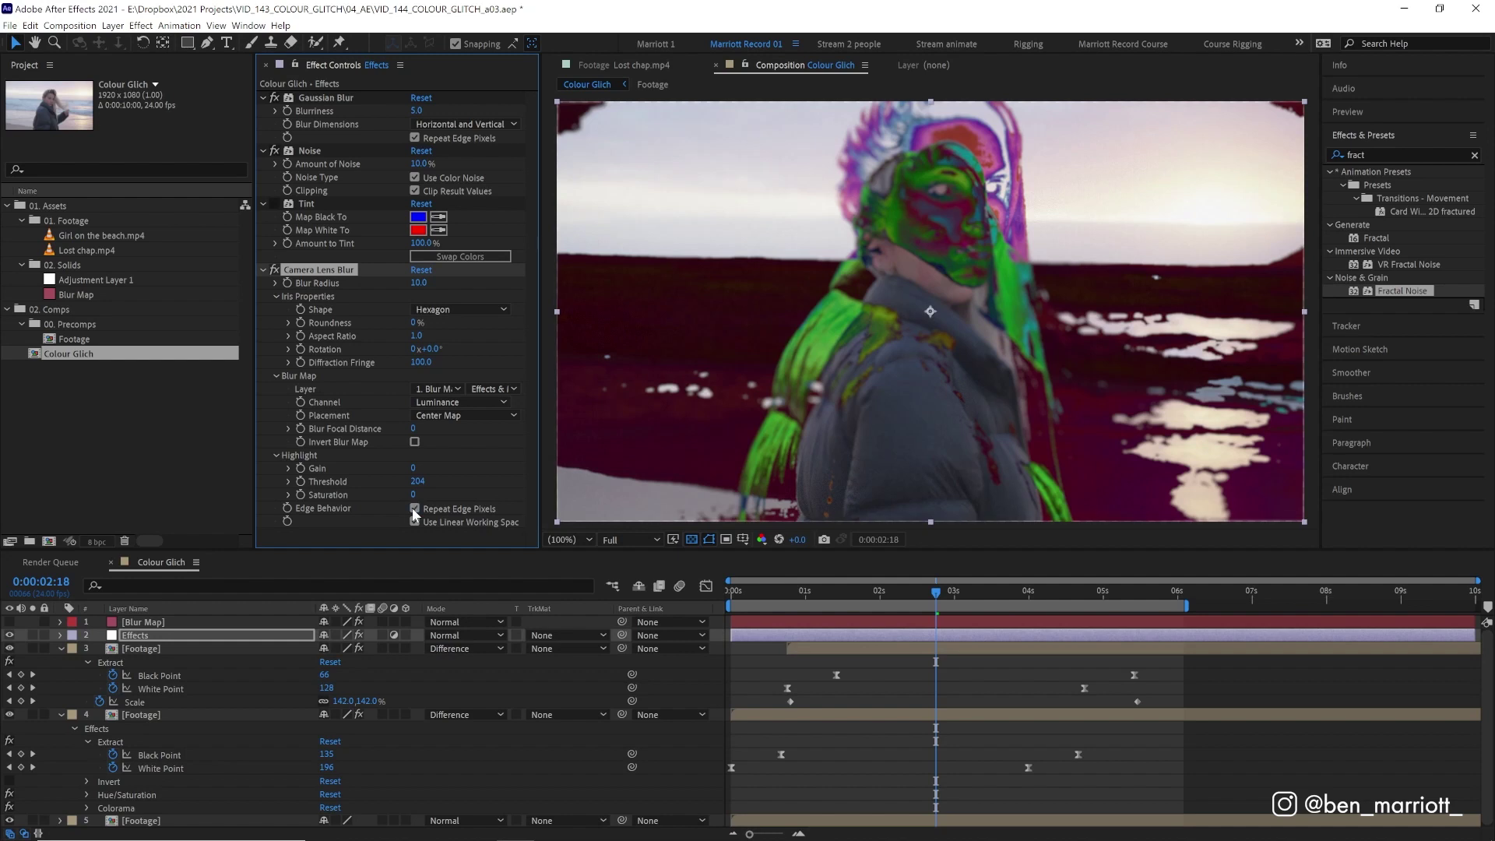
{"action": "left_click_drag", "start_coordinate": [935, 590], "coordinate": [777, 595]}
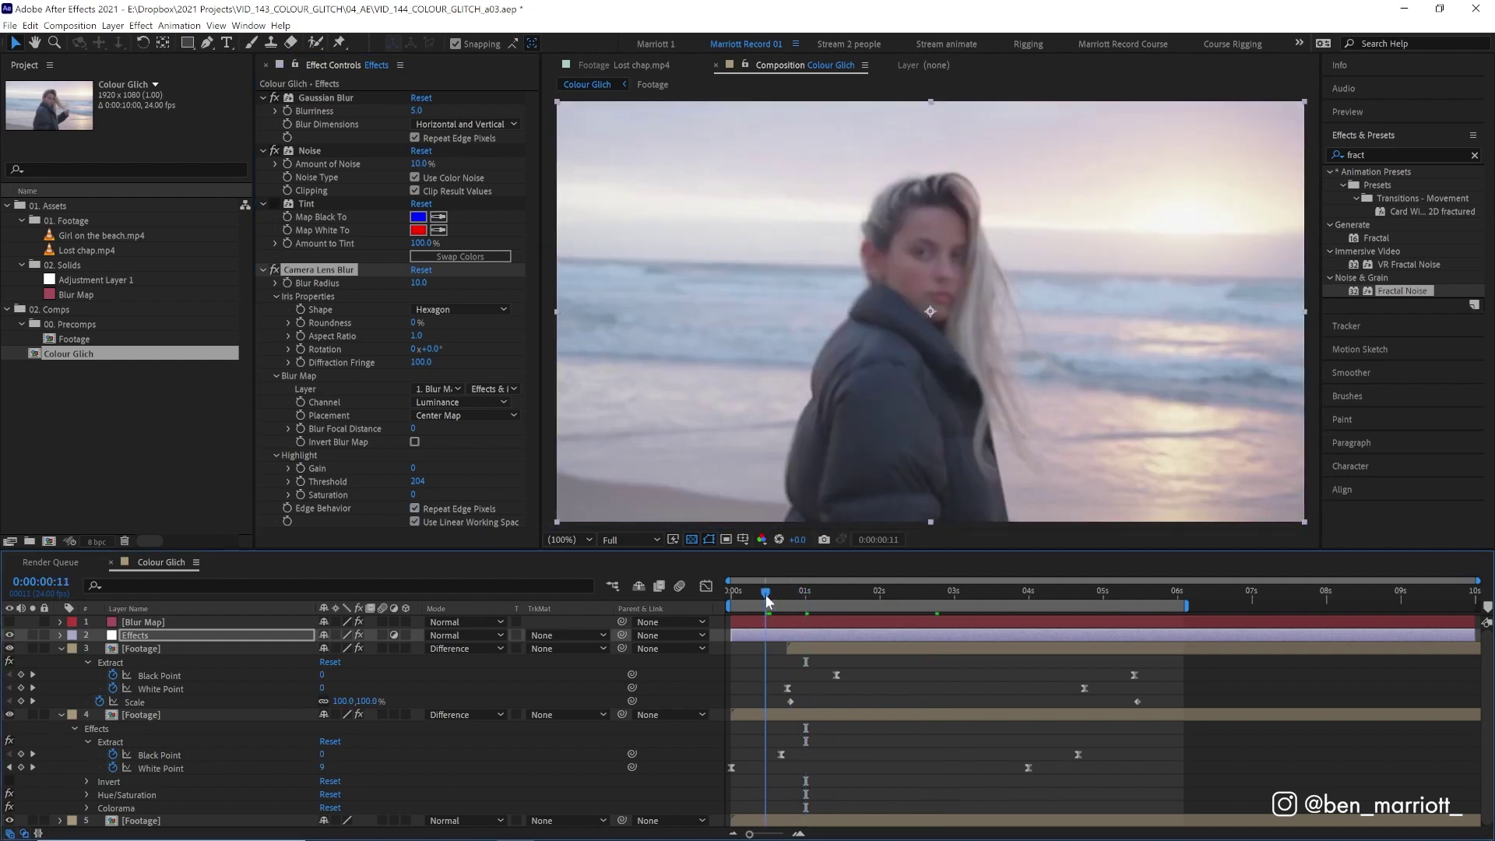
{"action": "left_click", "coordinate": [729, 599]}
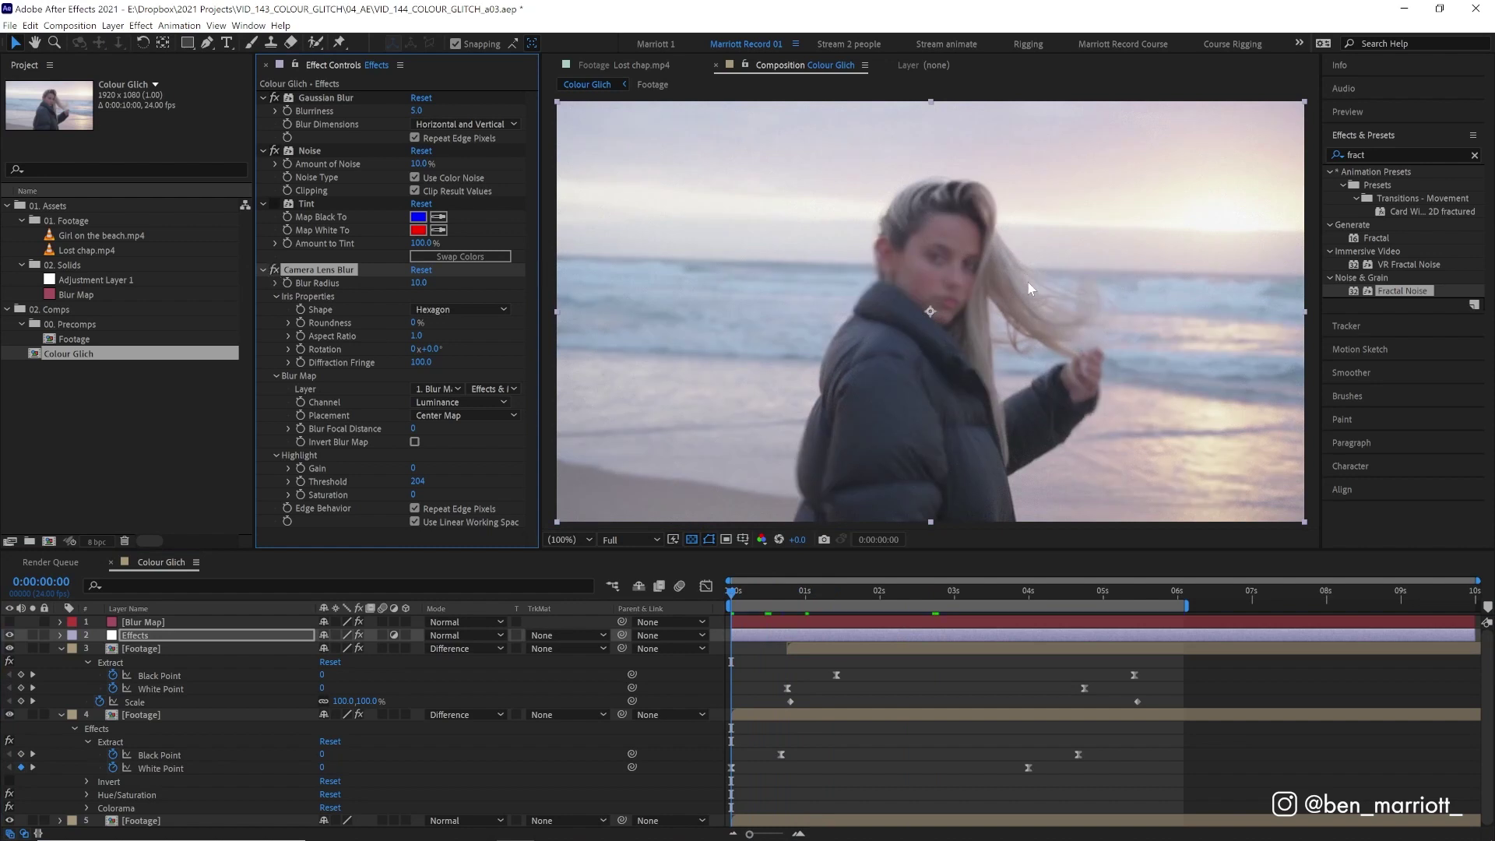
{"action": "left_click", "coordinate": [9, 622]}
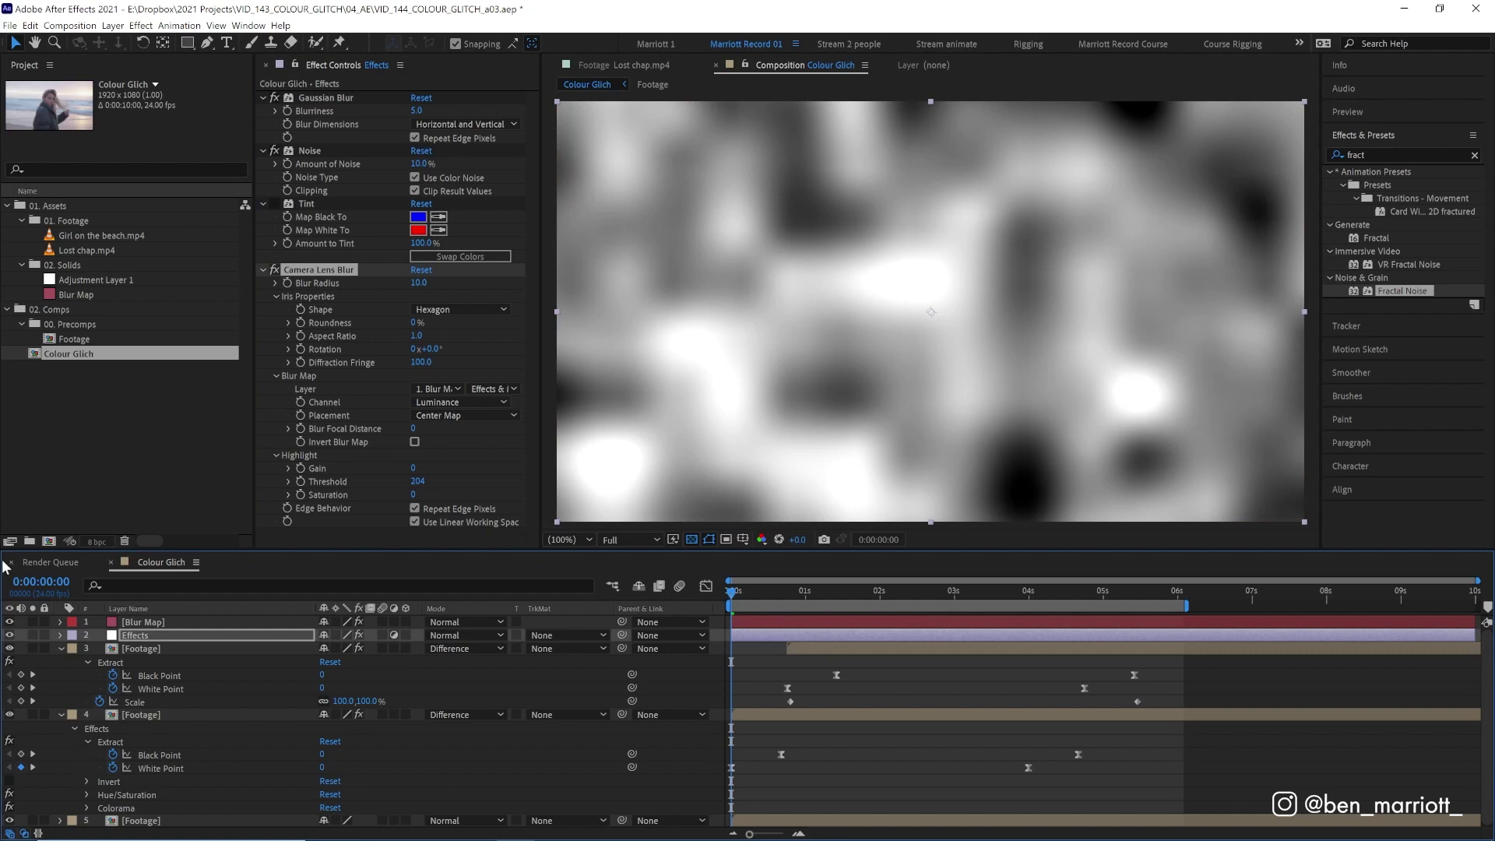
{"action": "left_click", "coordinate": [10, 623]}
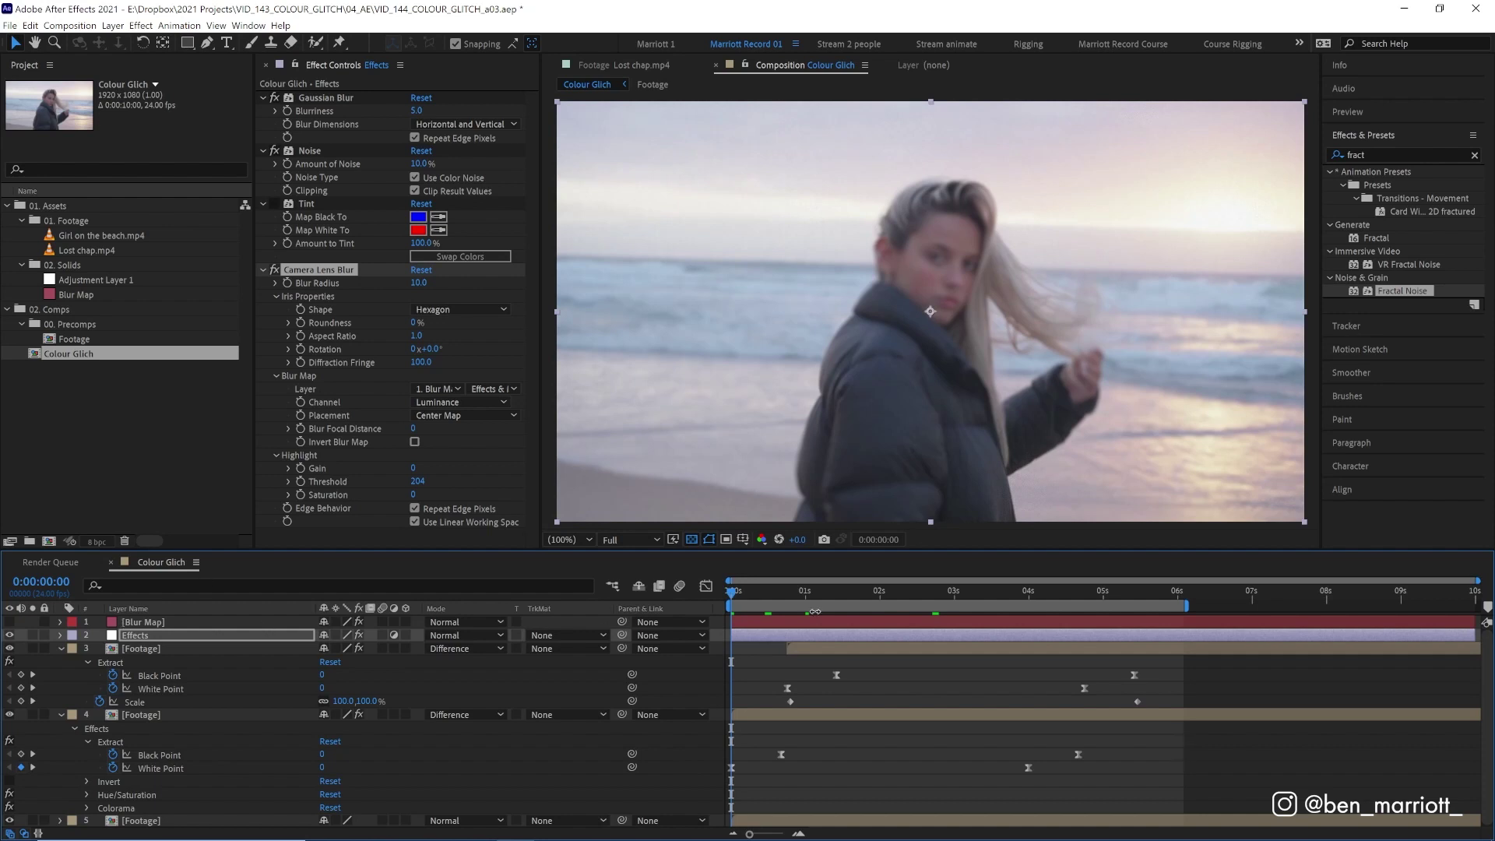
{"action": "key", "text": "space"}
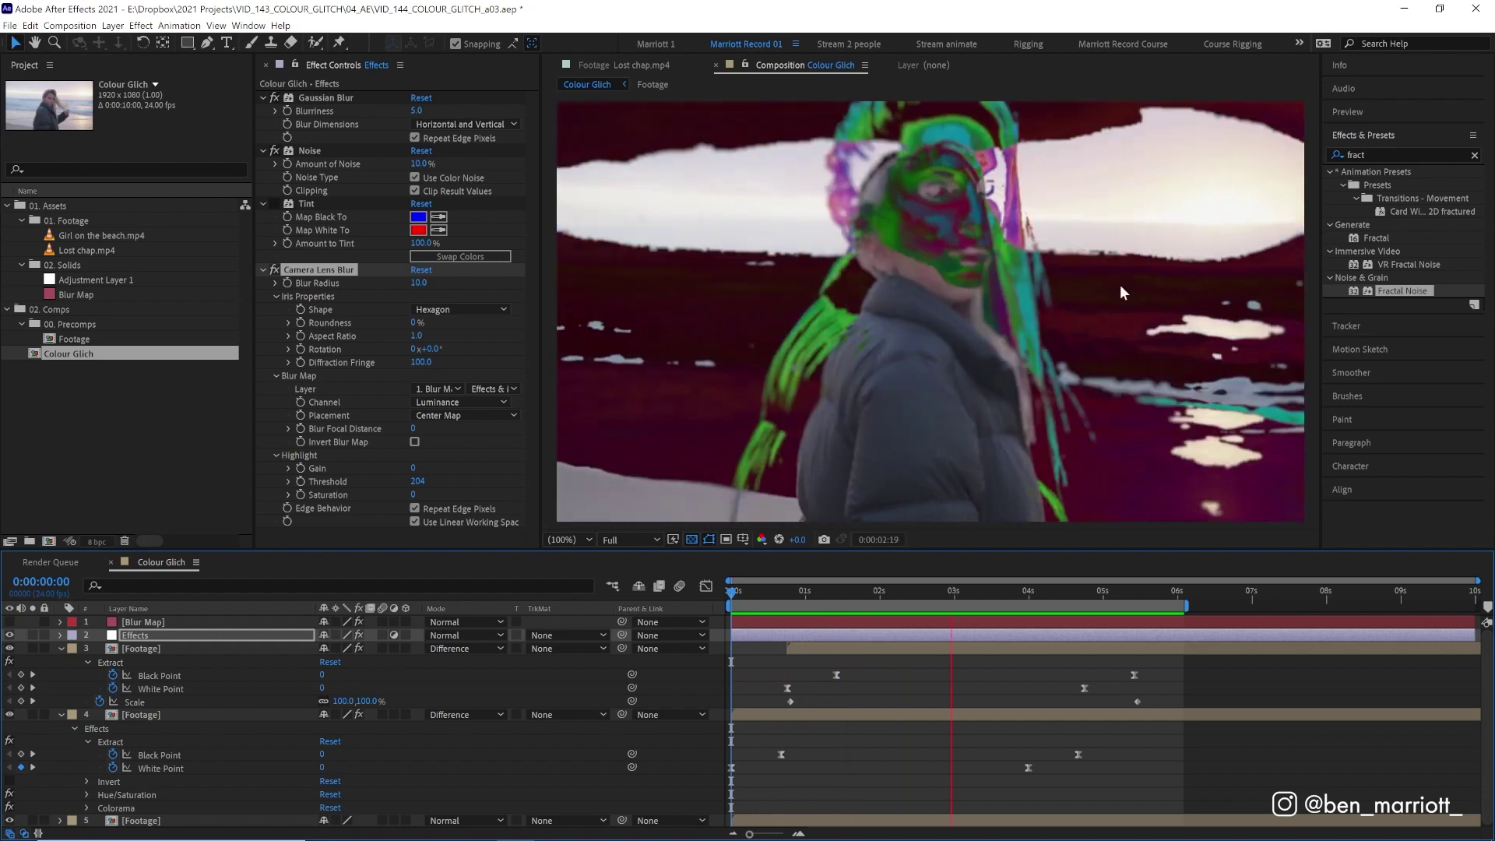
Step: Open the [Footage] precomp, add Lost chap.mp4 above the beach clip, and preview it
{"action": "key", "text": "space"}
{"action": "key", "text": "space"}
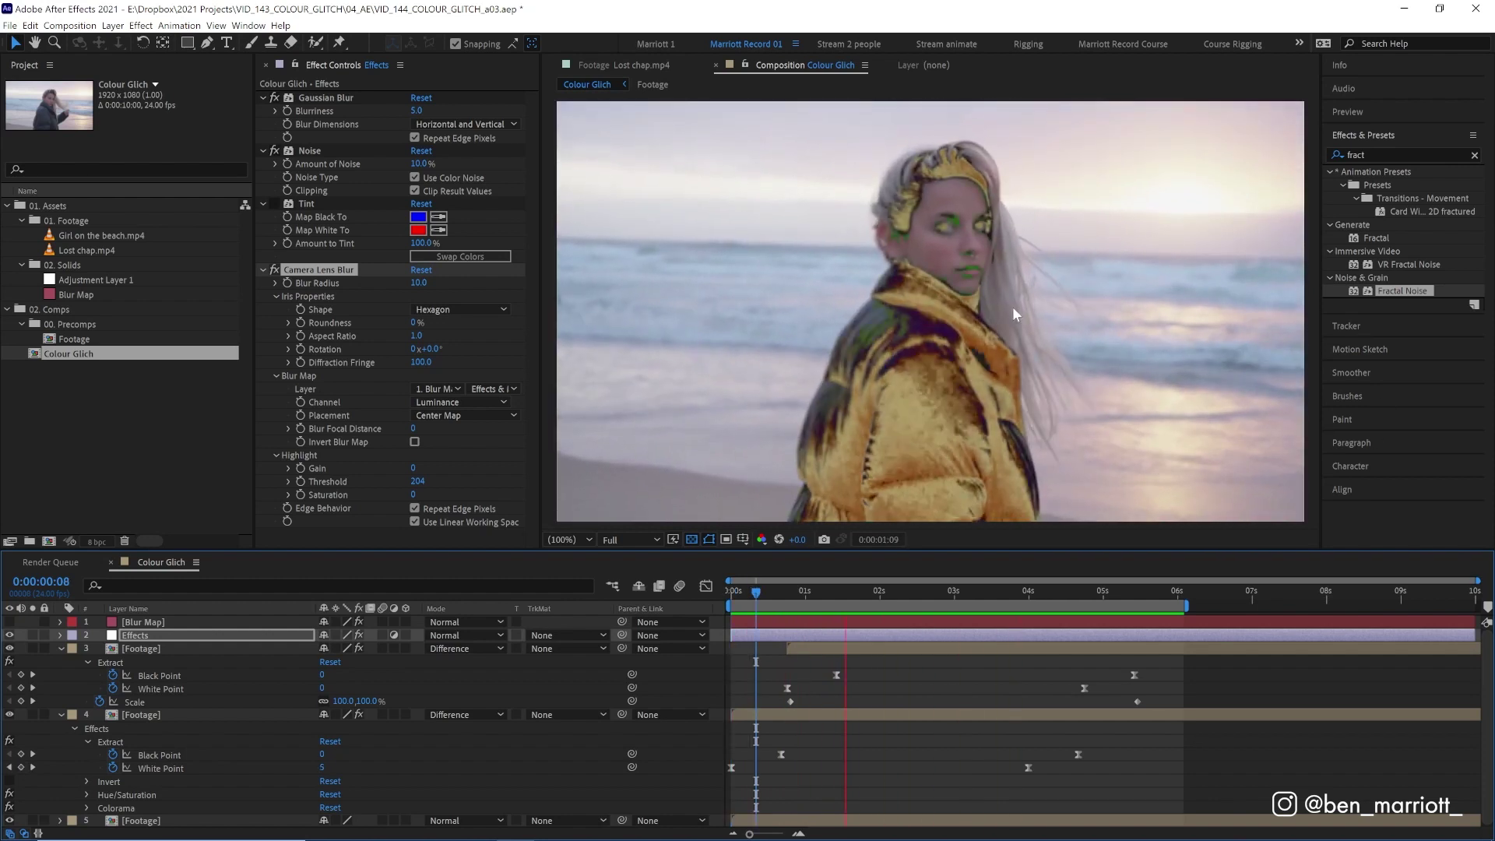
{"action": "key", "text": "space"}
{"action": "left_click", "coordinate": [158, 646]}
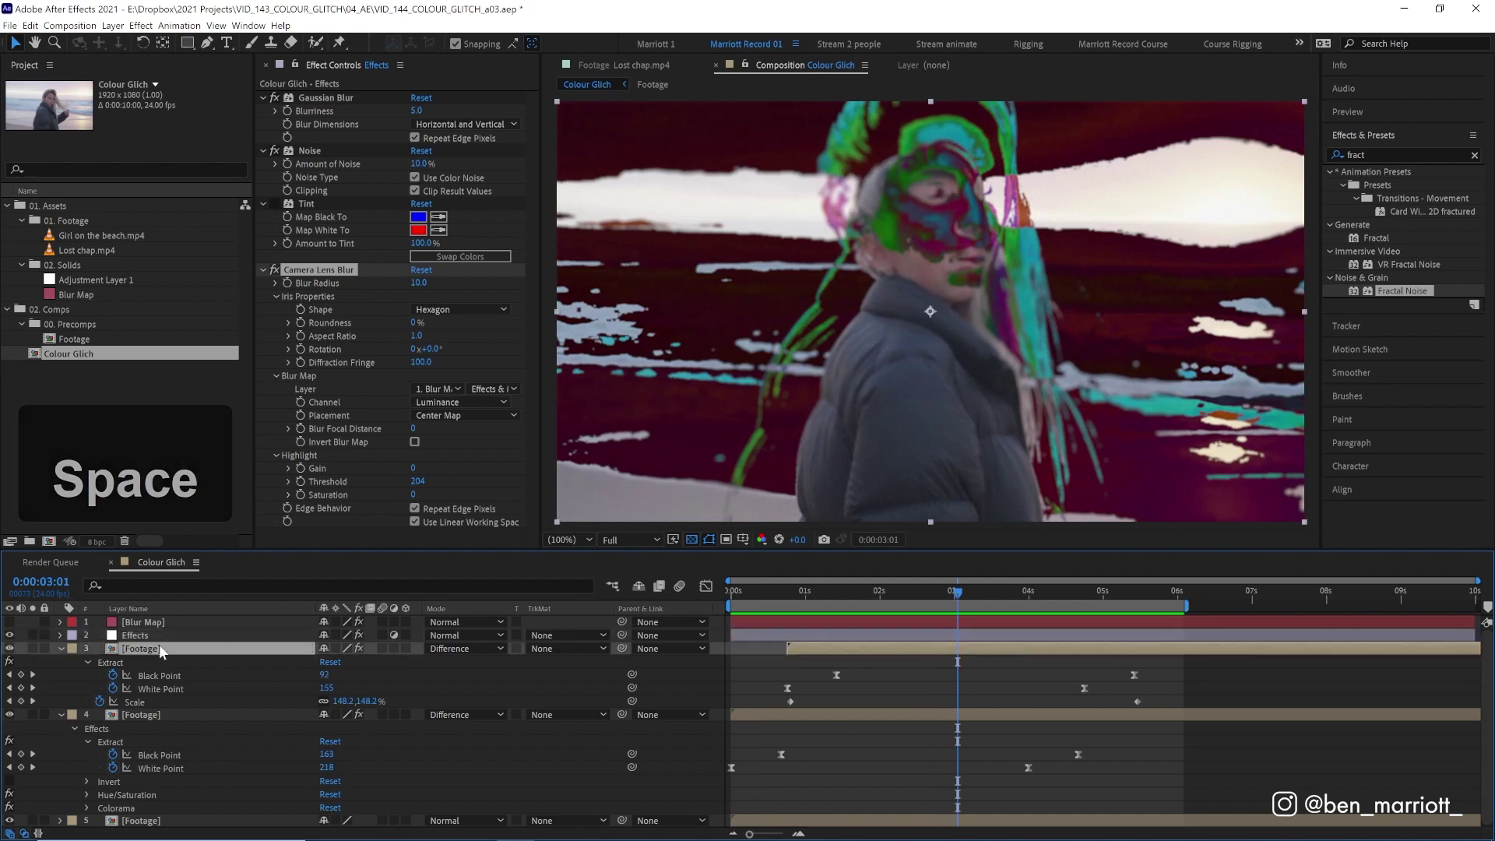
{"action": "double_click", "coordinate": [159, 646]}
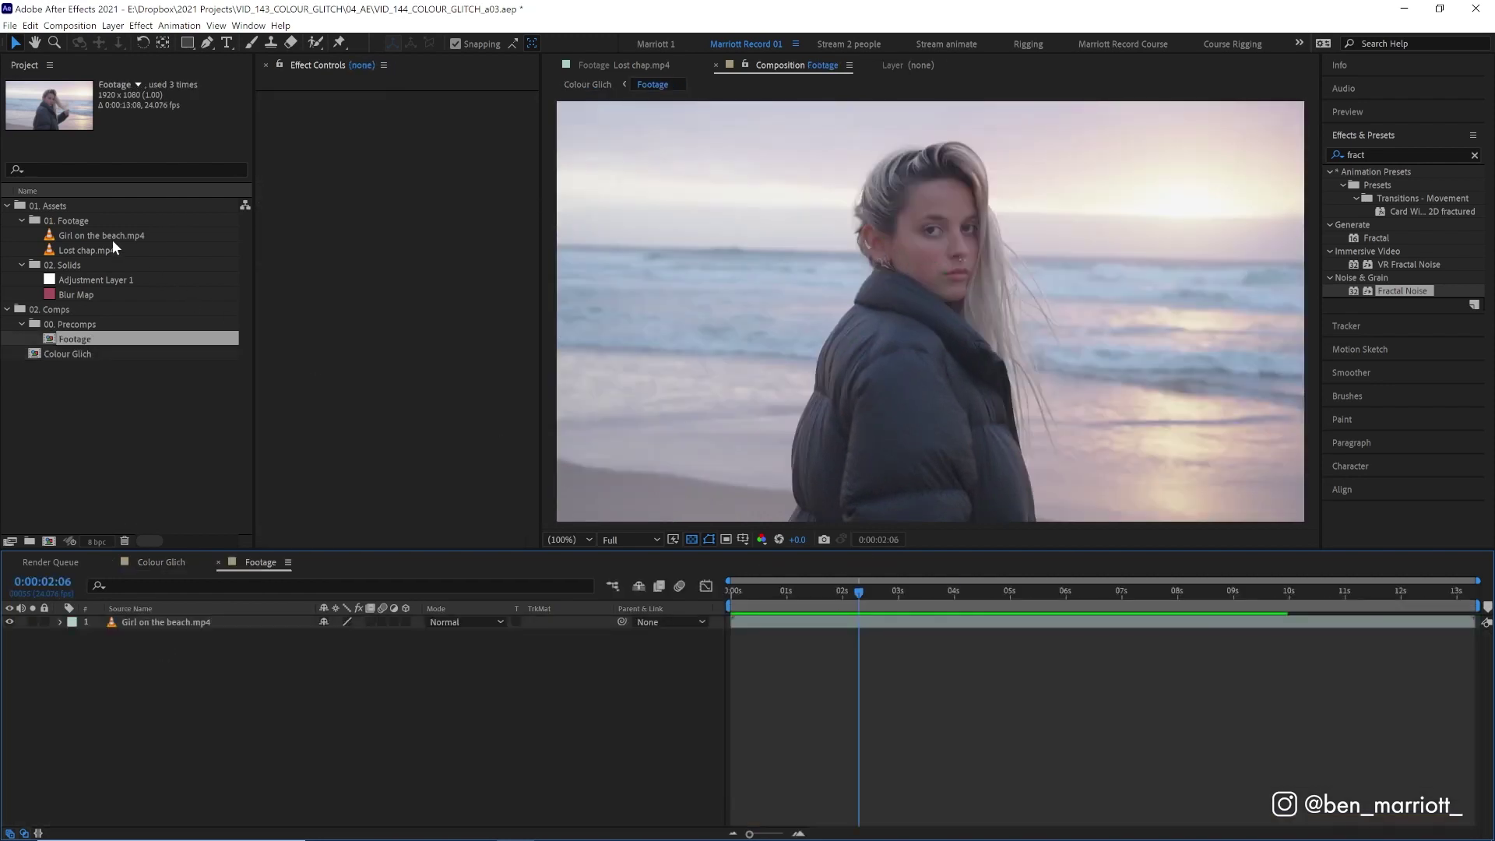
{"action": "left_click_drag", "start_coordinate": [114, 248], "coordinate": [935, 320]}
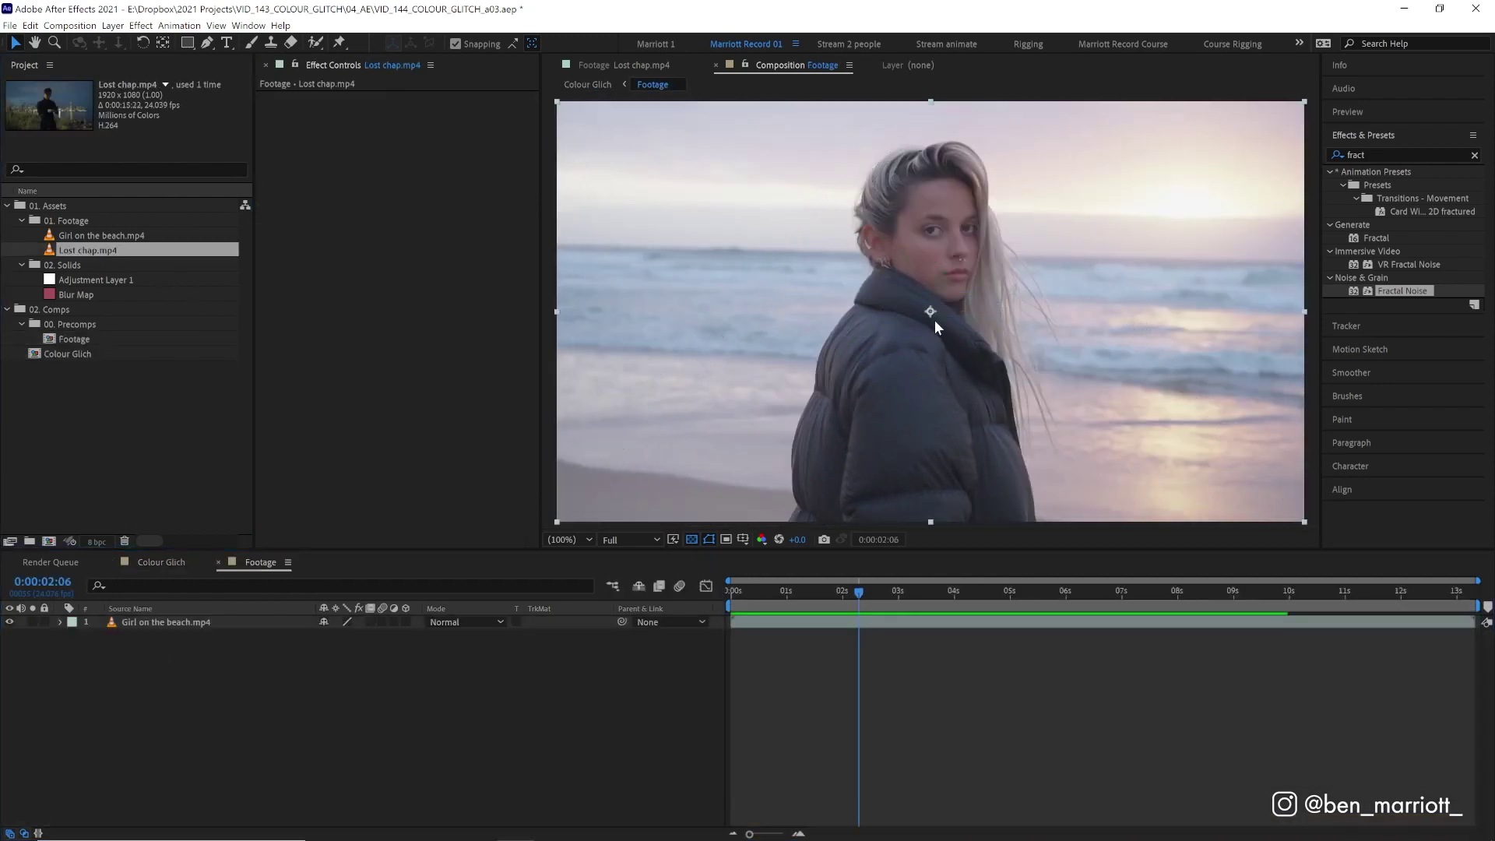
{"action": "key", "text": "space"}
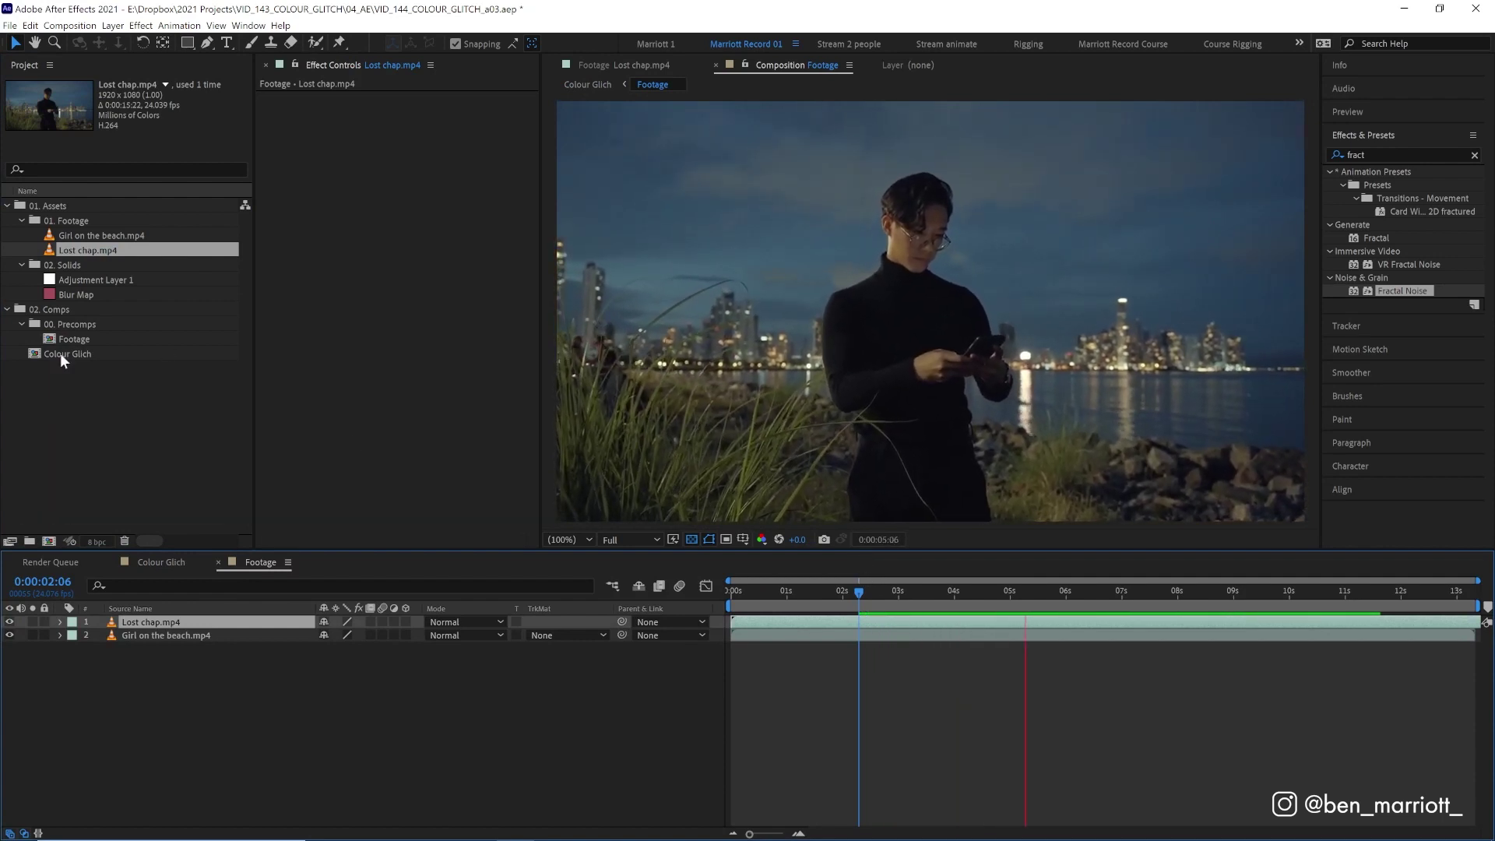
Step: Preview the Colour Glich comp with the glitch stack now applied to the night waterfront clip
{"action": "left_click", "coordinate": [161, 561]}
{"action": "key", "text": "space"}
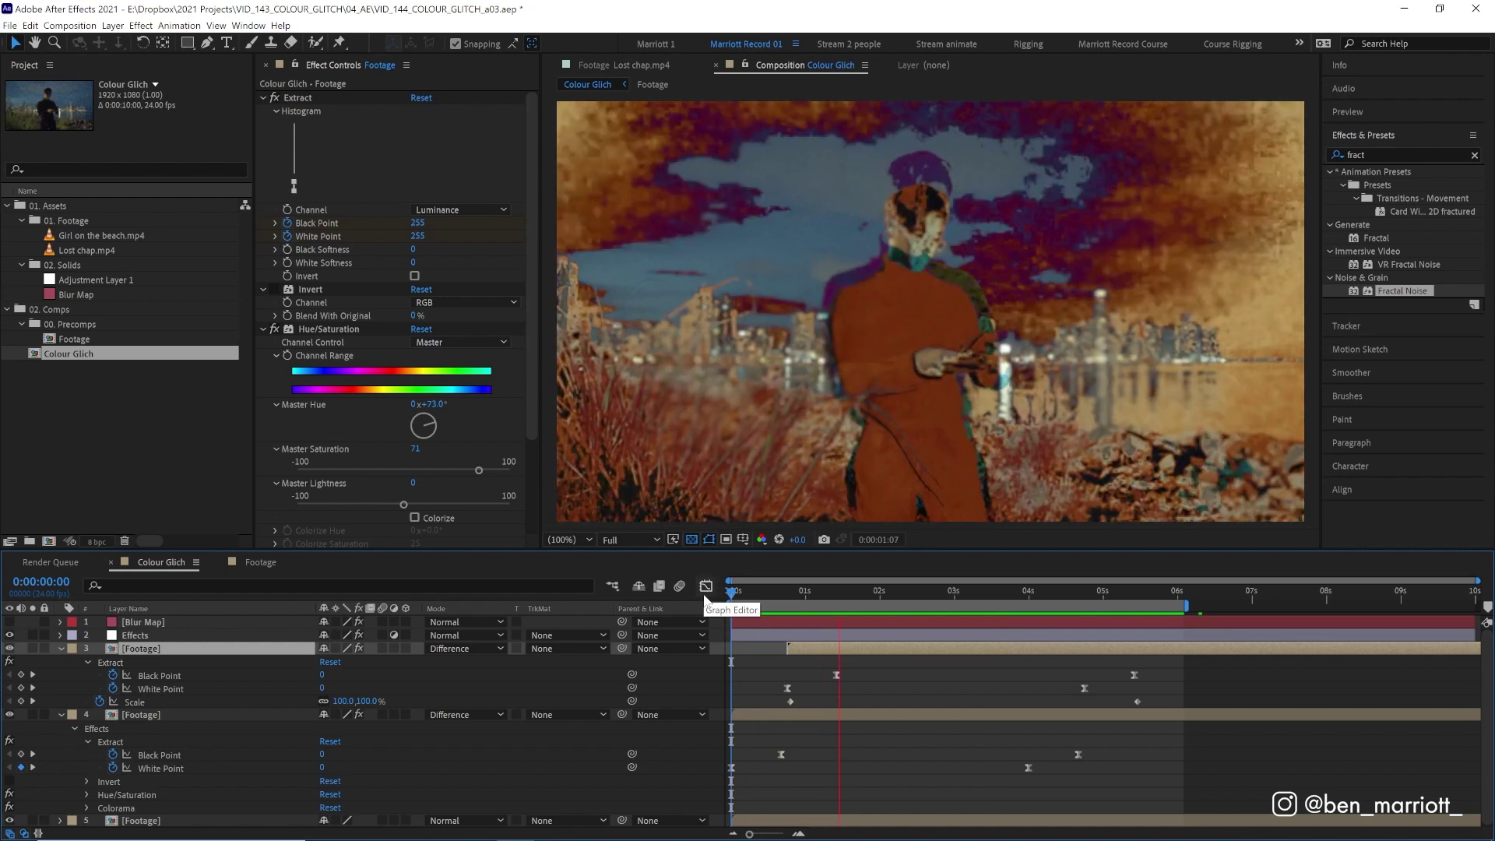